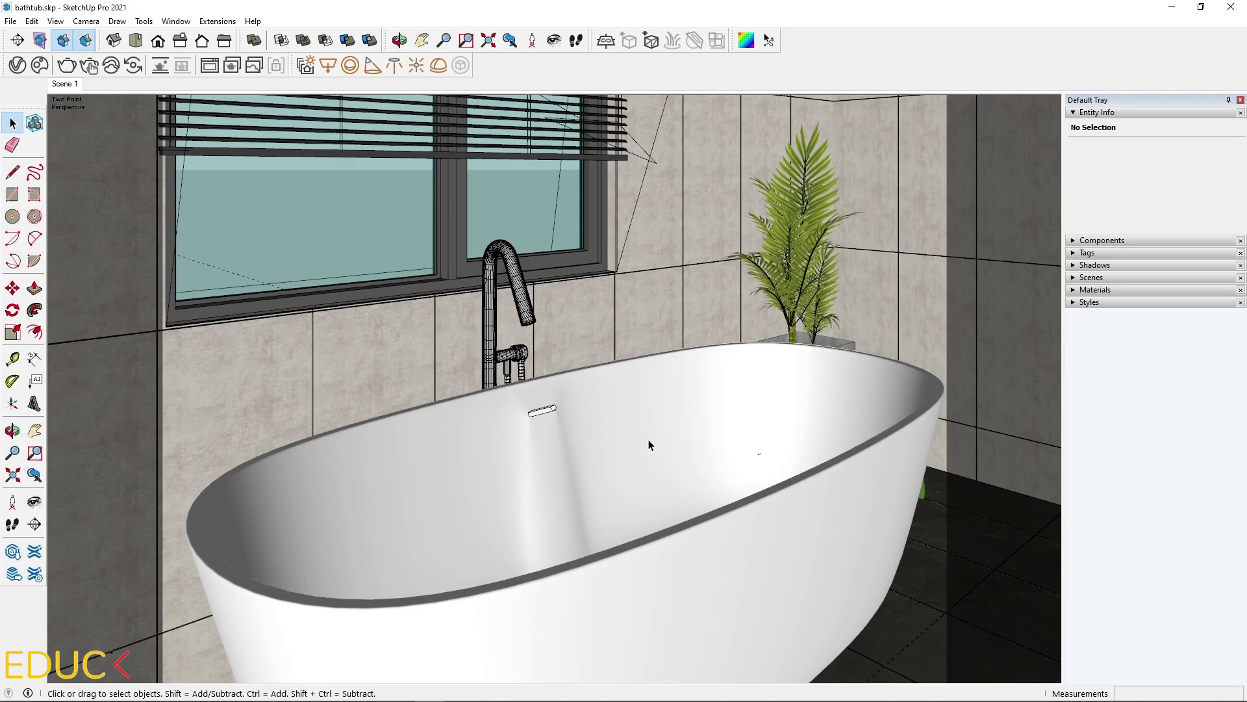
# From Top view, draw an 856 × 2076 mm rectangle beside the tub
pyautogui.moveTo(306, 367); pyautogui.dragTo(401, 376, button='middle')
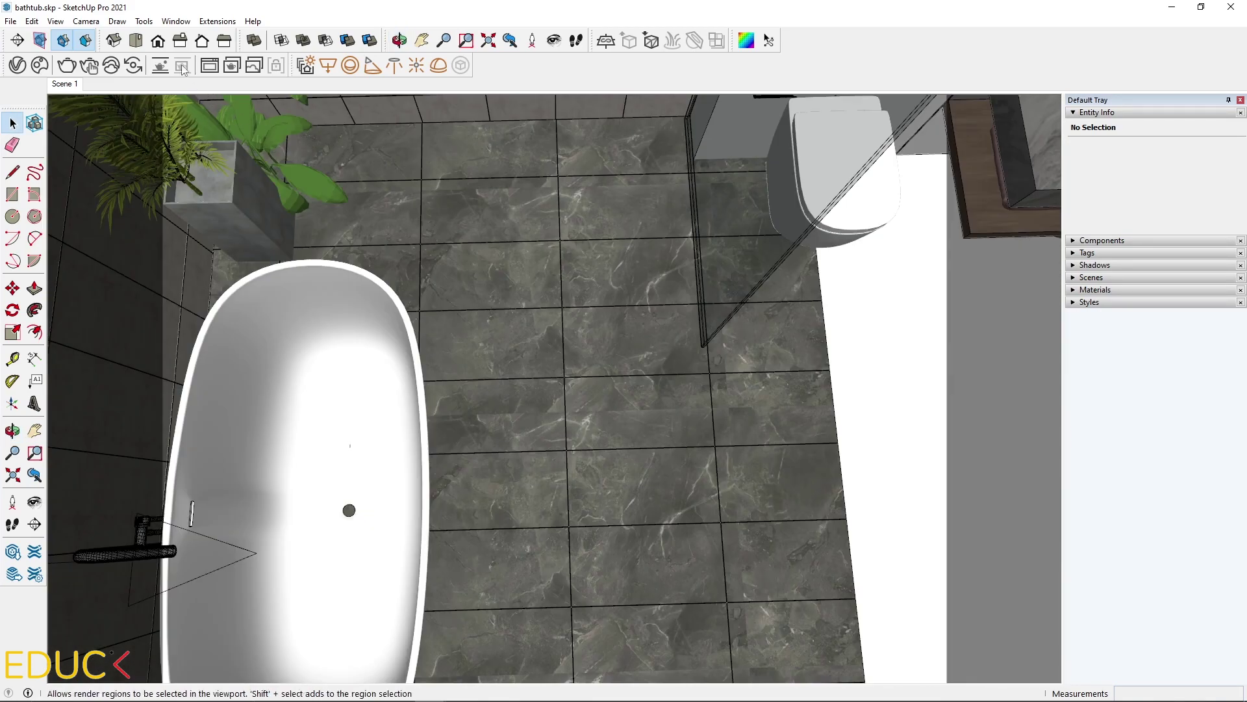
pyautogui.click(135, 42)
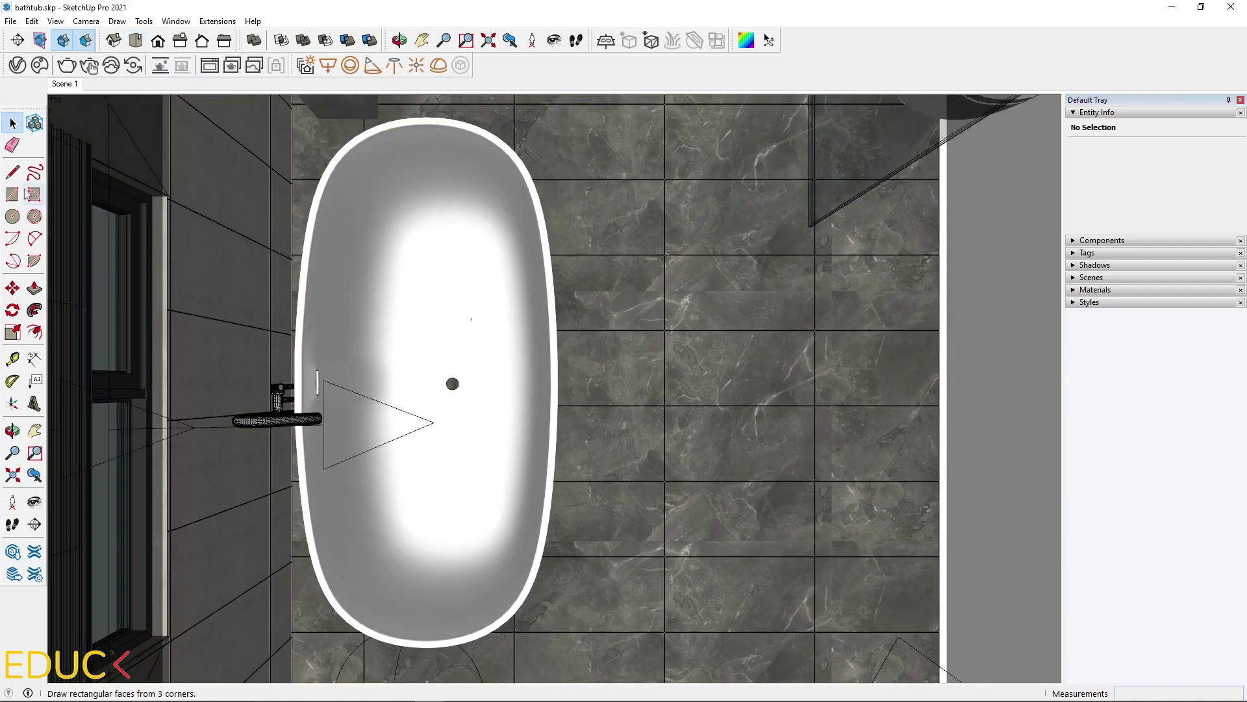
pyautogui.press('r')
pyautogui.click(579, 128)
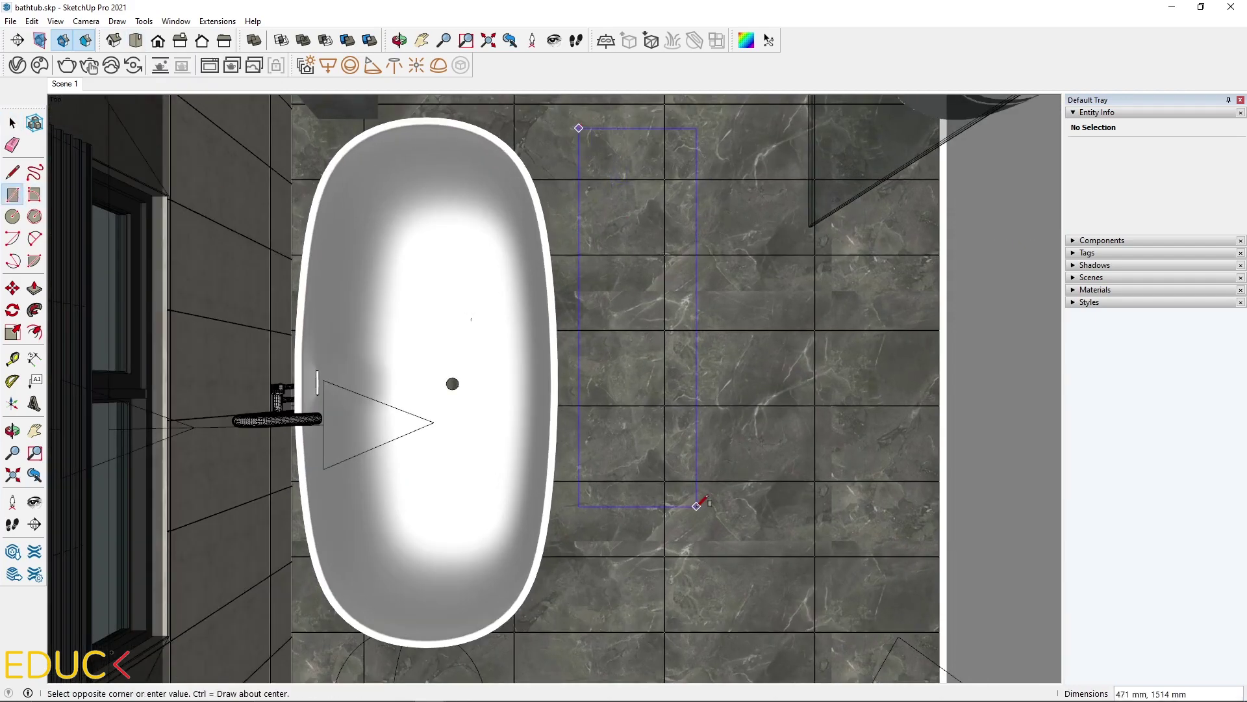
pyautogui.click(792, 646)
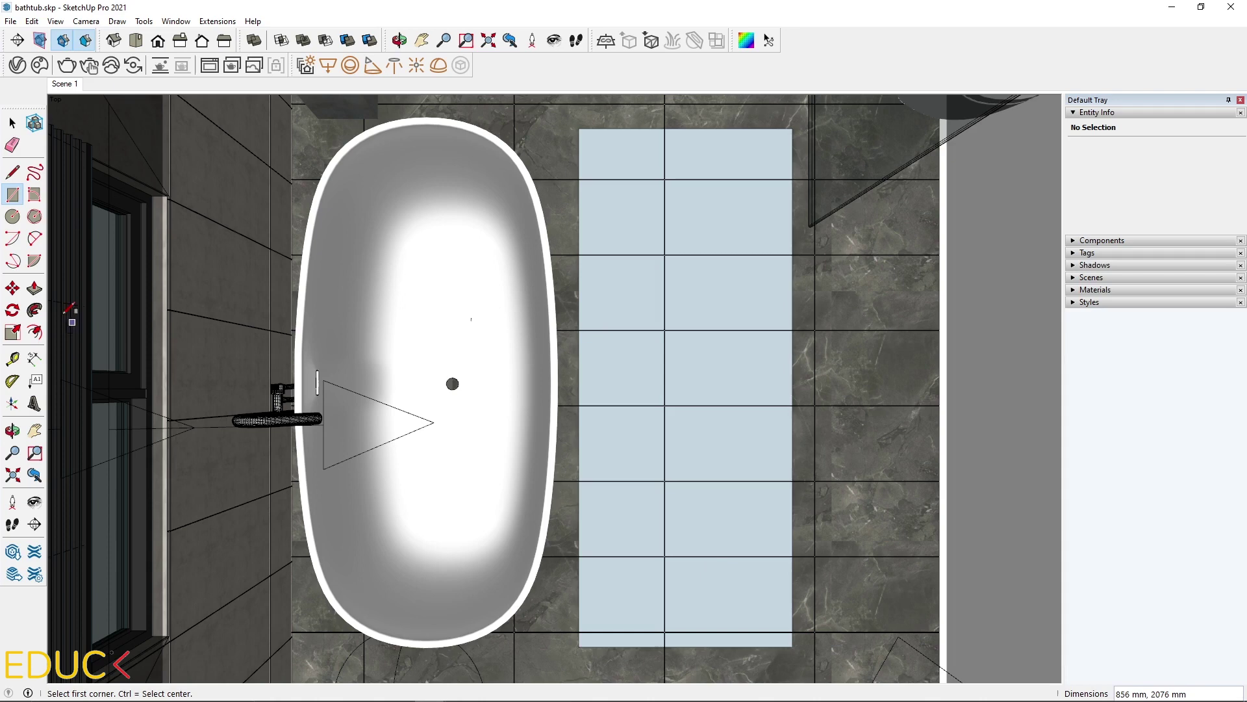
# Add two-point arcs across the rectangle, bulging to its top and bottom edges
pyautogui.click(37, 240)
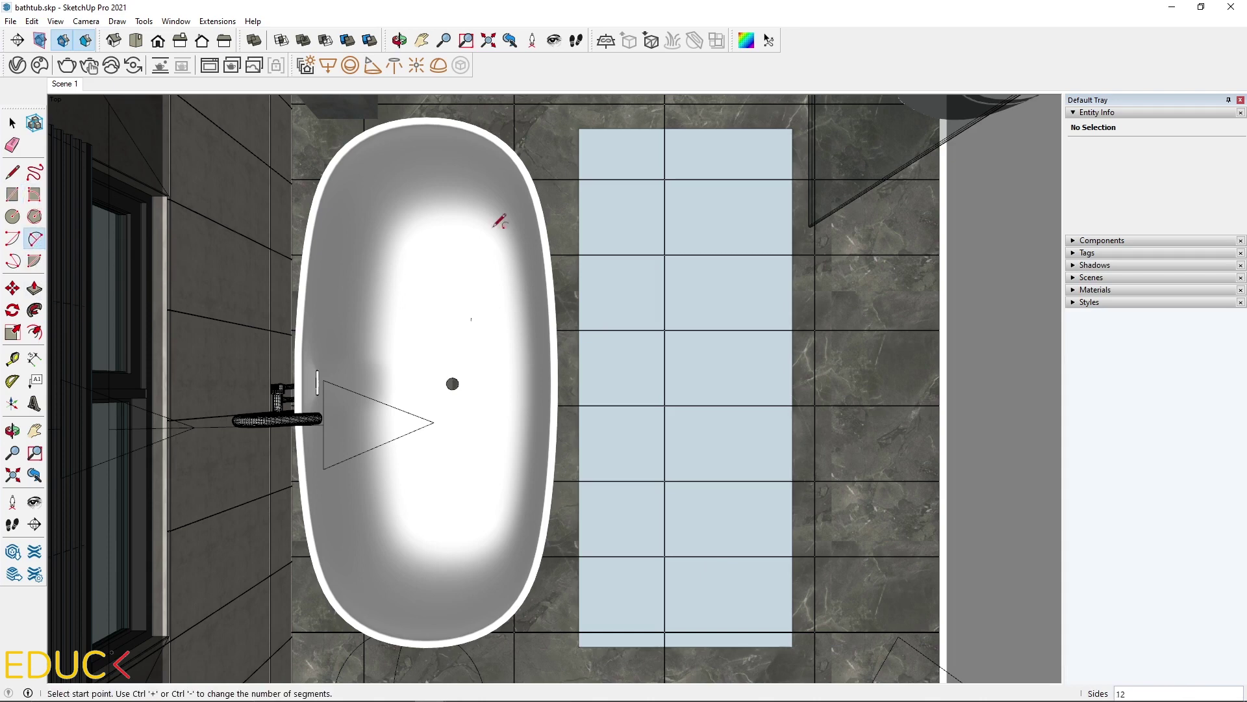
pyautogui.click(579, 228)
pyautogui.click(792, 228)
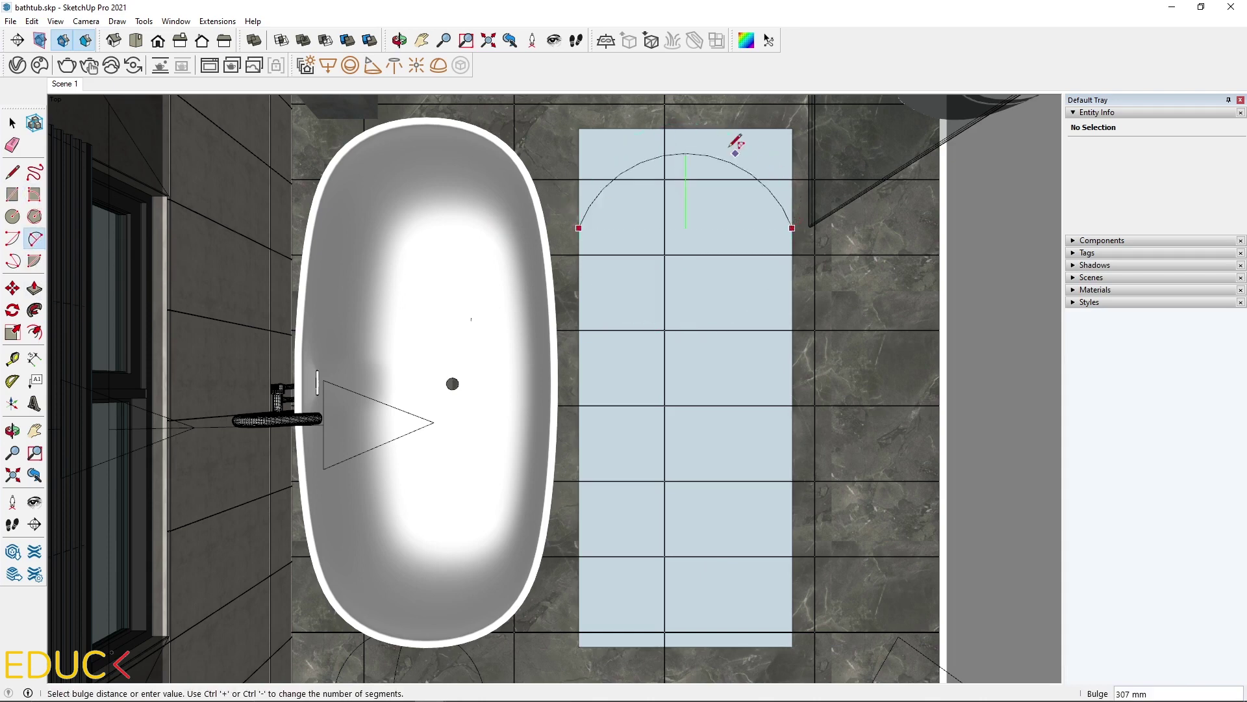
pyautogui.click(687, 130)
pyautogui.click(579, 517)
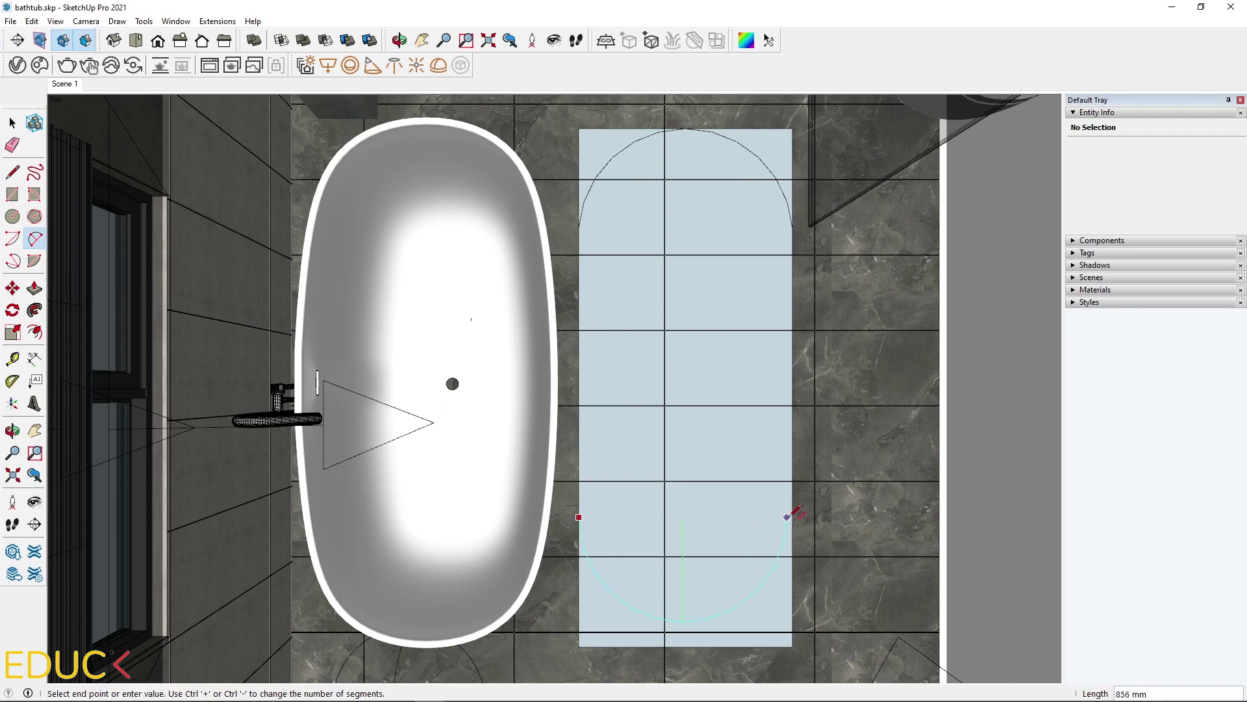
pyautogui.click(792, 518)
pyautogui.click(689, 647)
pyautogui.press('space')
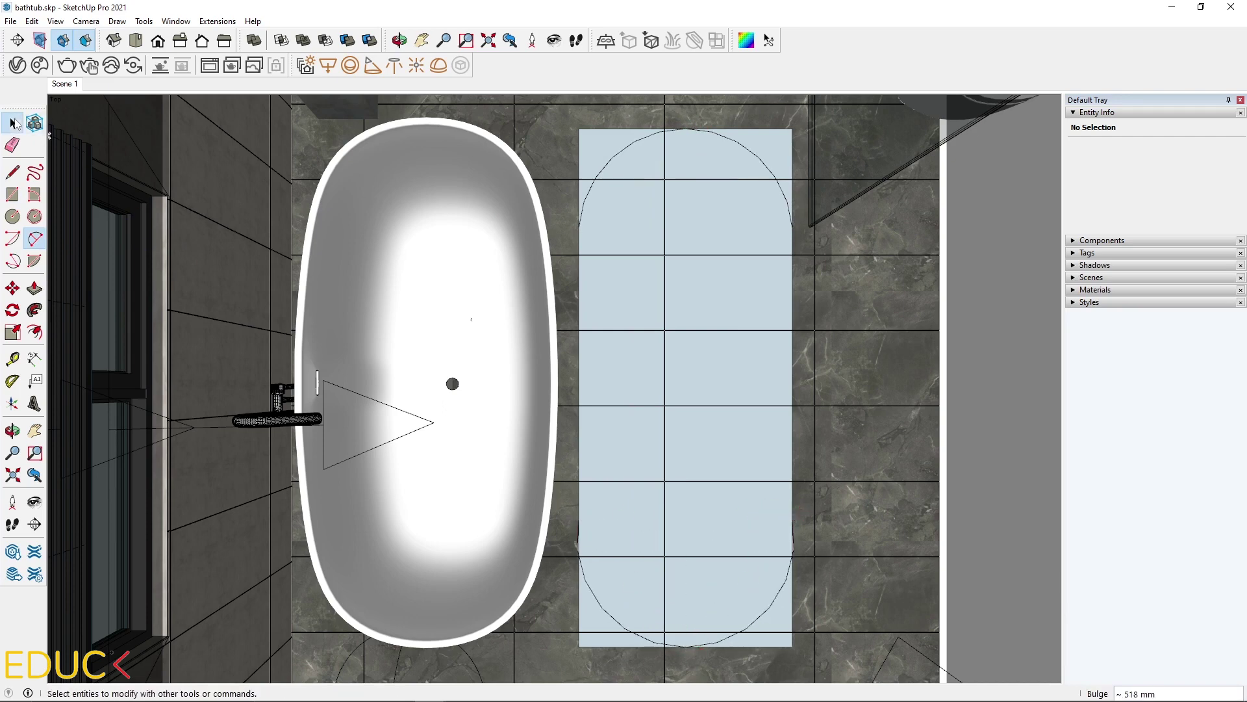
# Delete the four corner scraps and leftover edges outside the arcs
pyautogui.click(627, 135)
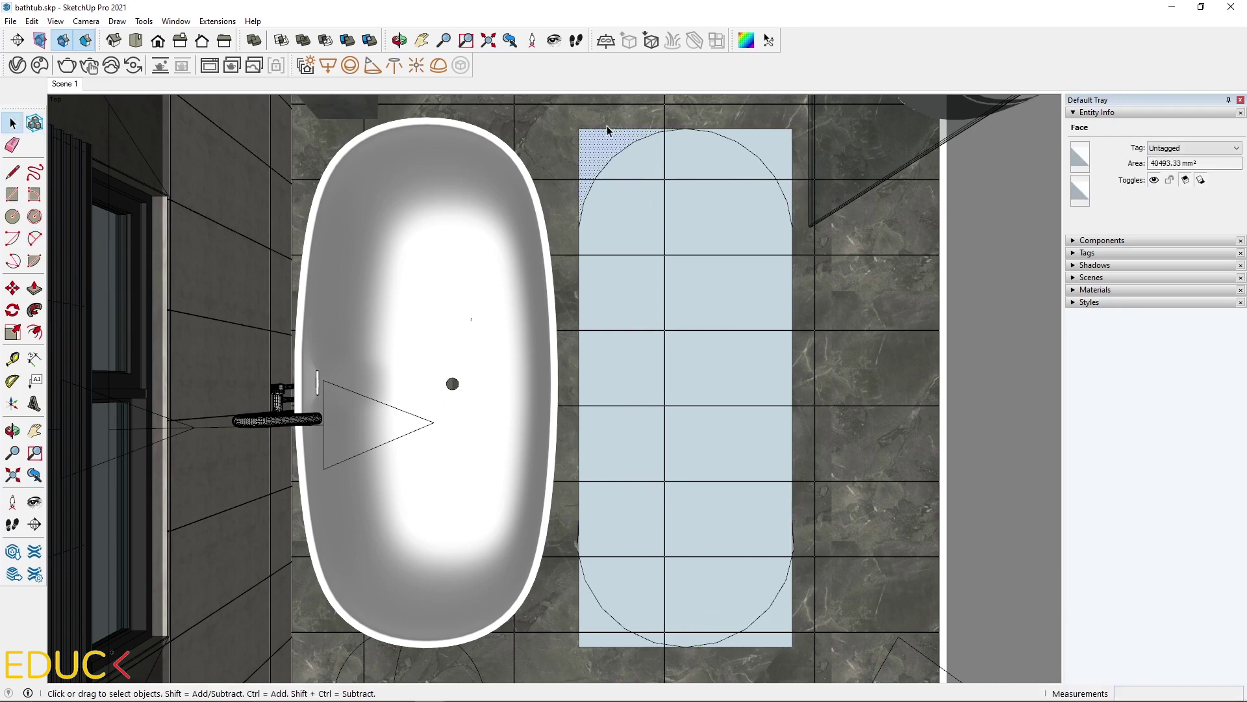
pyautogui.press('Delete')
pyautogui.click(770, 152)
pyautogui.press('Delete')
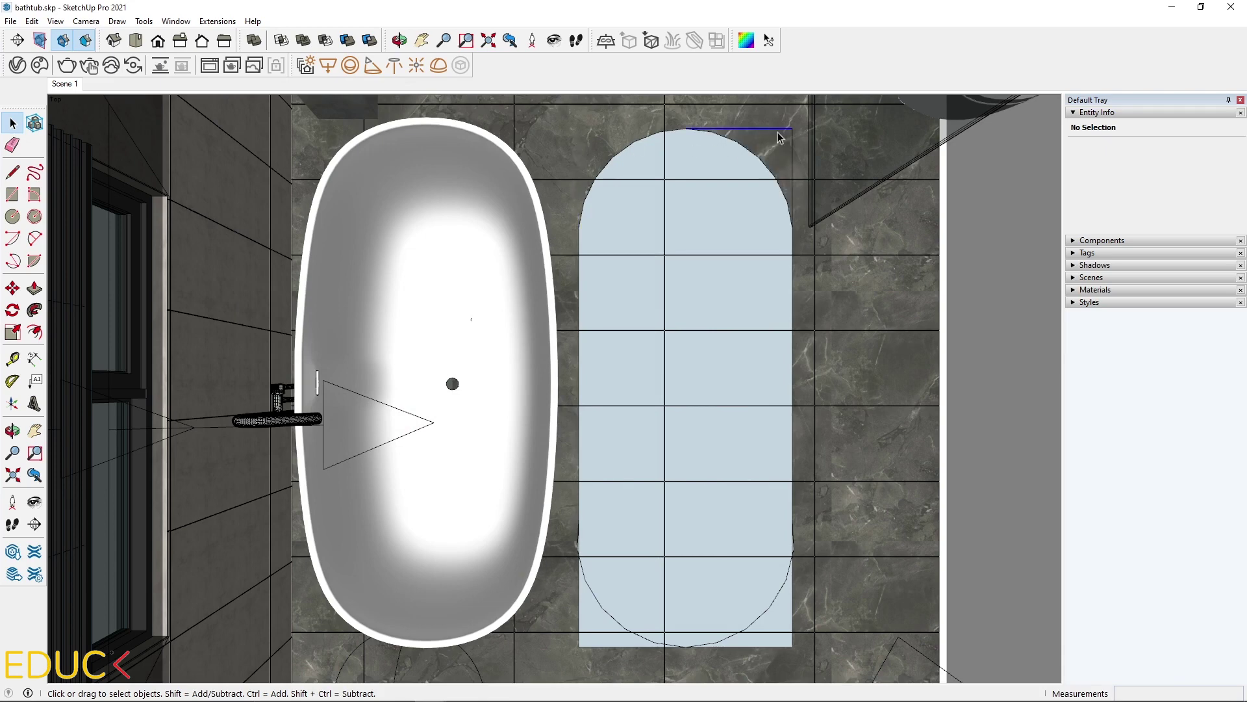
pyautogui.click(789, 628)
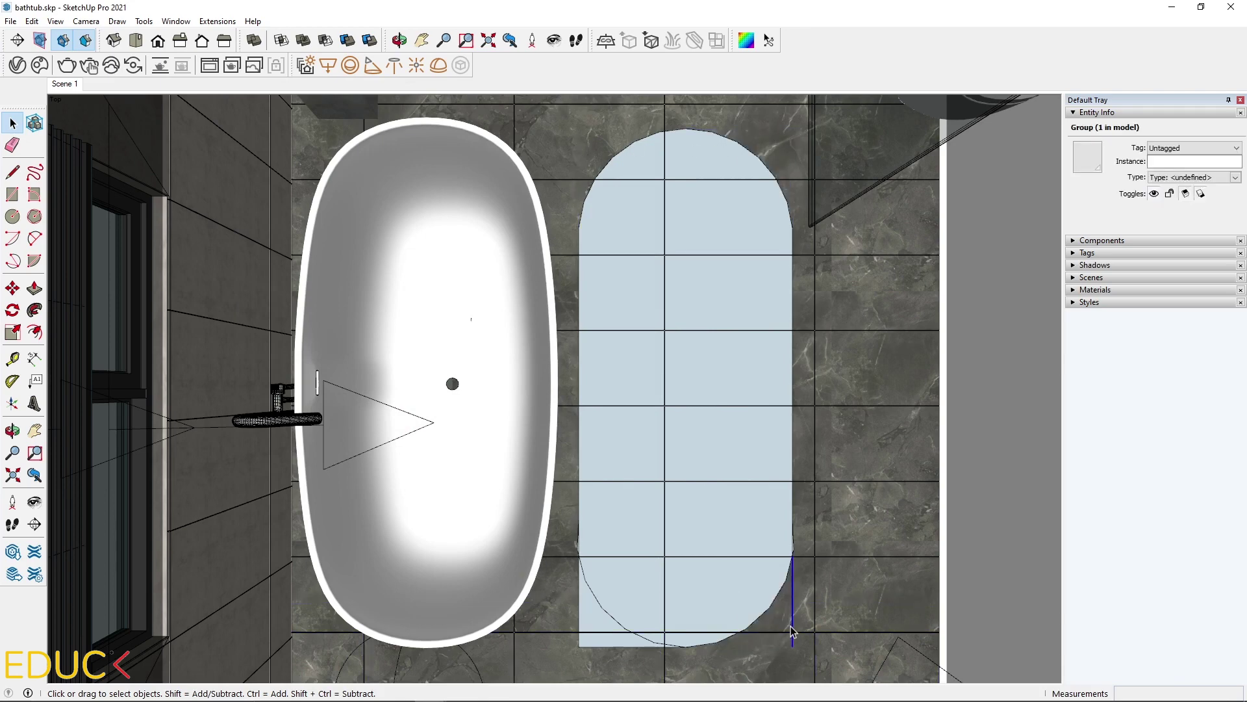
pyautogui.press('Delete')
pyautogui.click(588, 614)
pyautogui.press('Delete')
pyautogui.click(579, 617)
pyautogui.press('Delete')
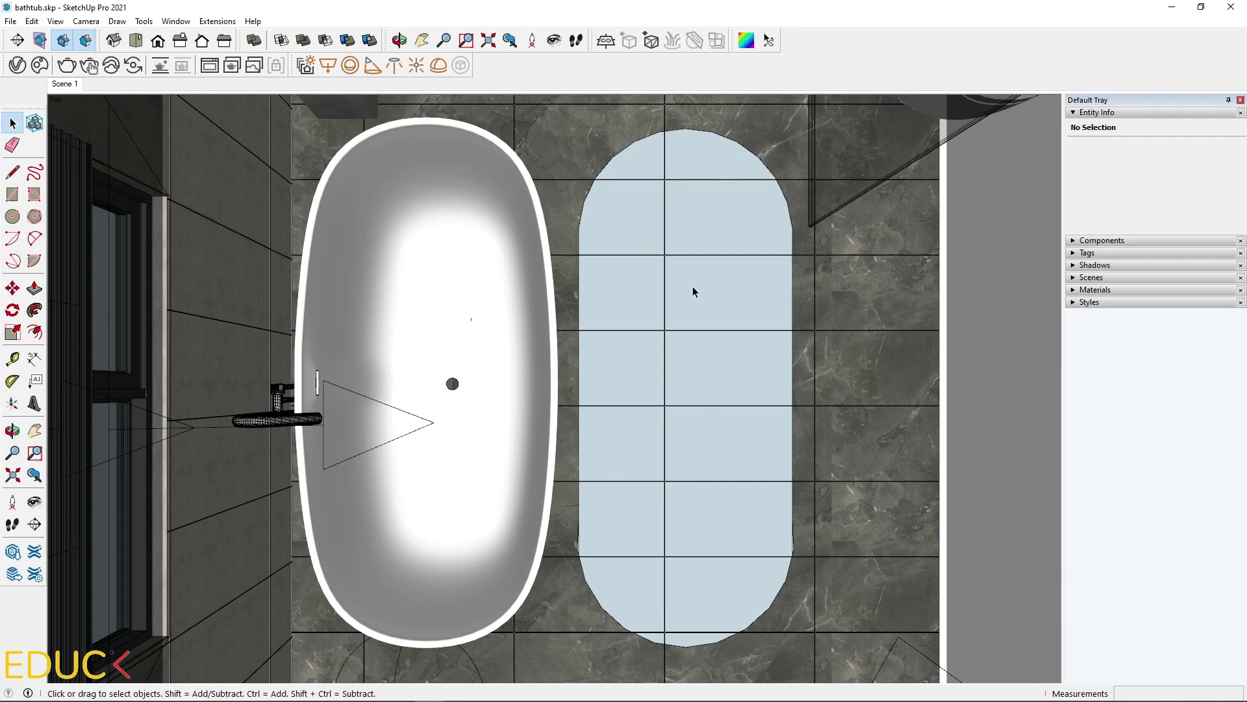
# Set both the top and bottom arcs to 30 segments in Entity Info
pyautogui.click(690, 128)
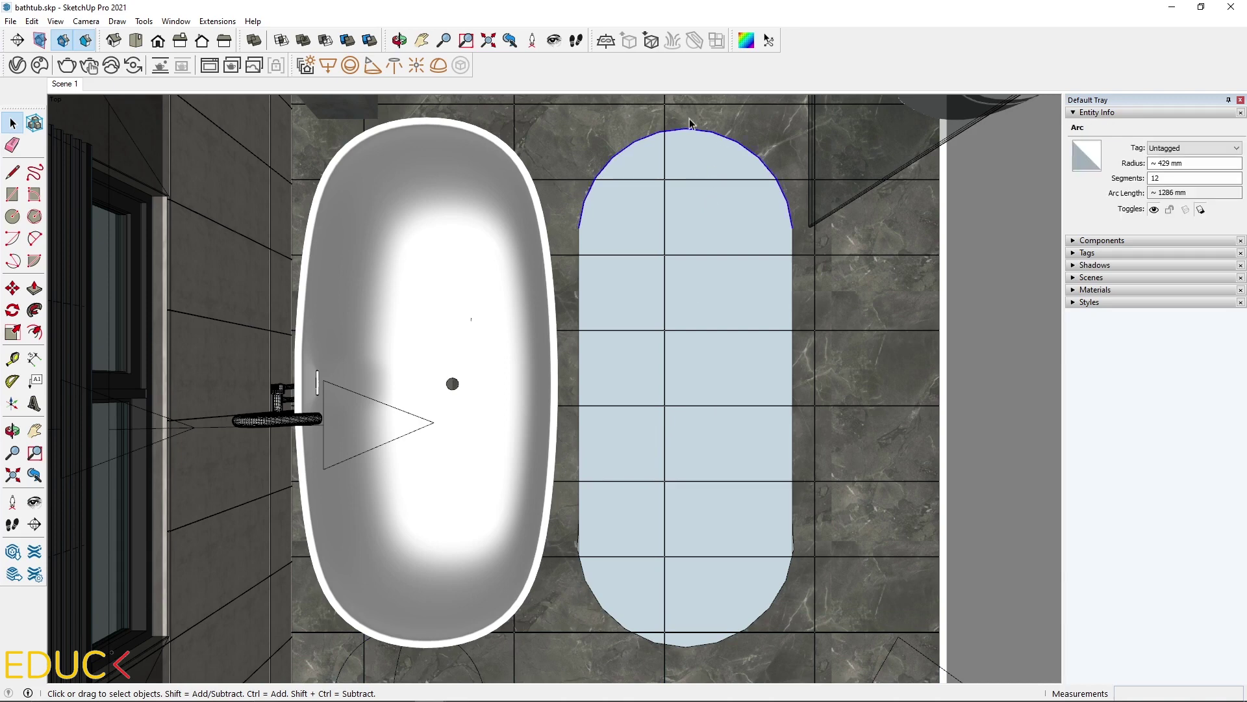
pyautogui.click(1164, 179)
pyautogui.write('30')
pyautogui.press('Return')
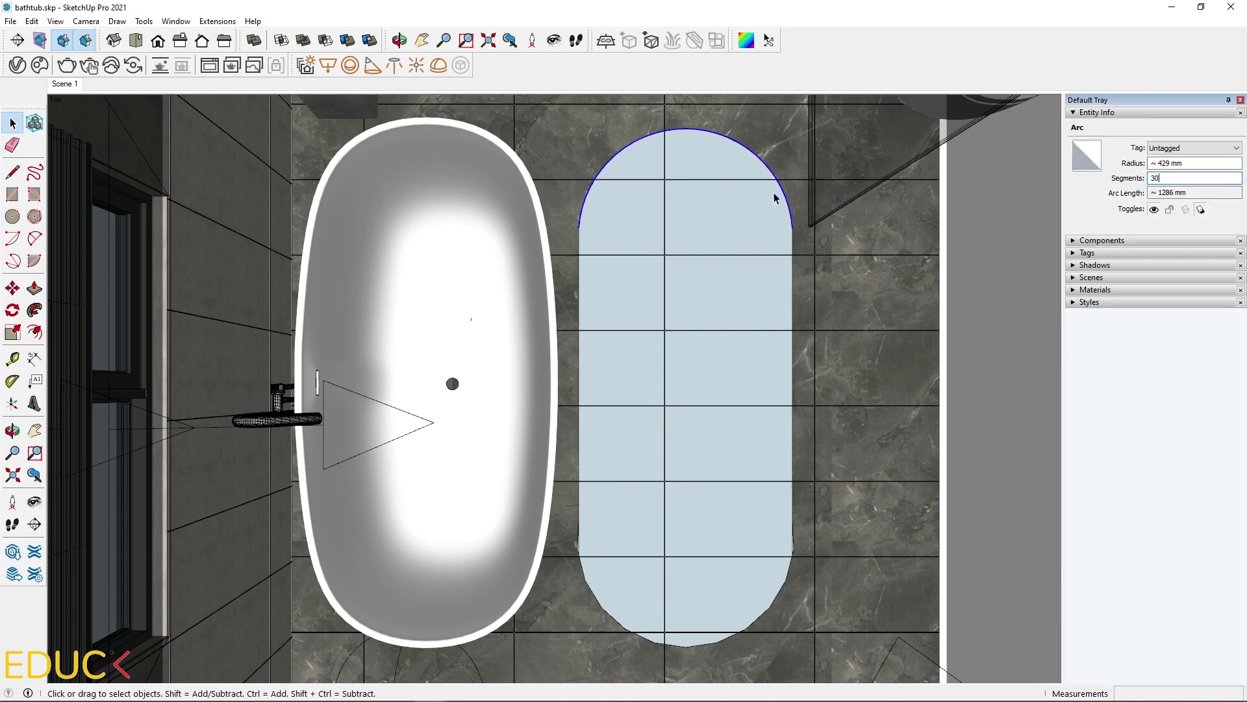
pyautogui.click(756, 624)
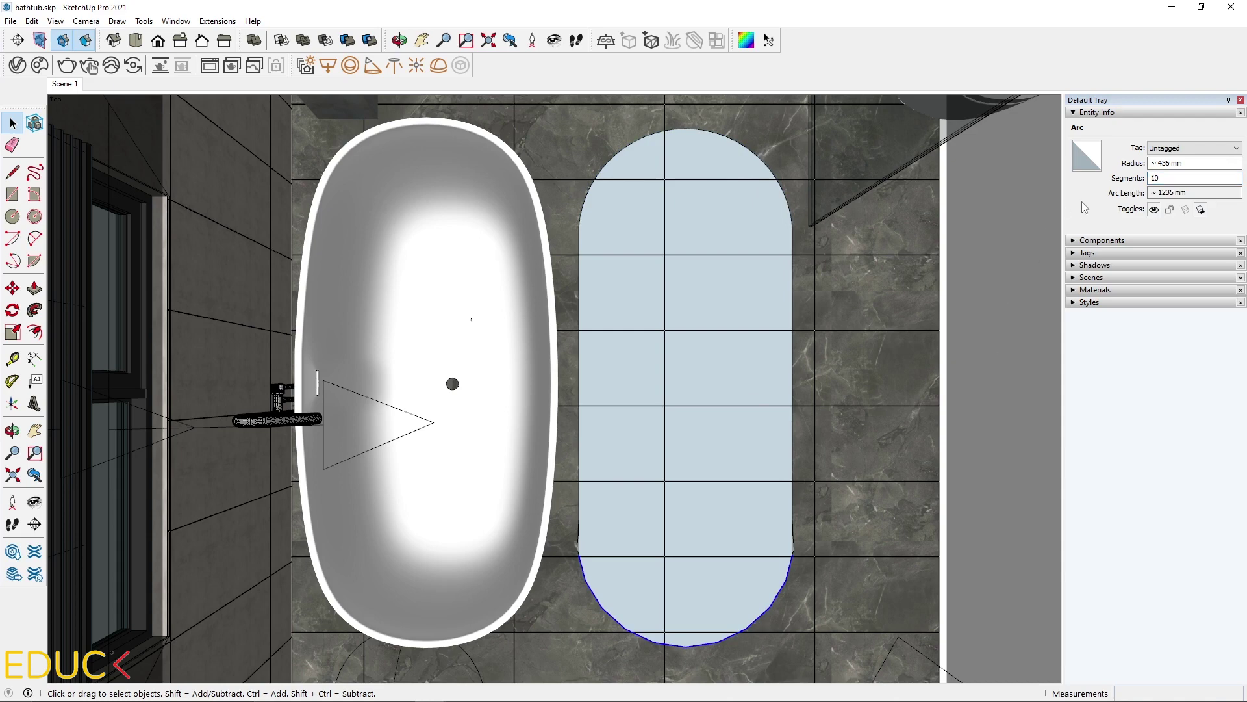
pyautogui.click(1151, 180)
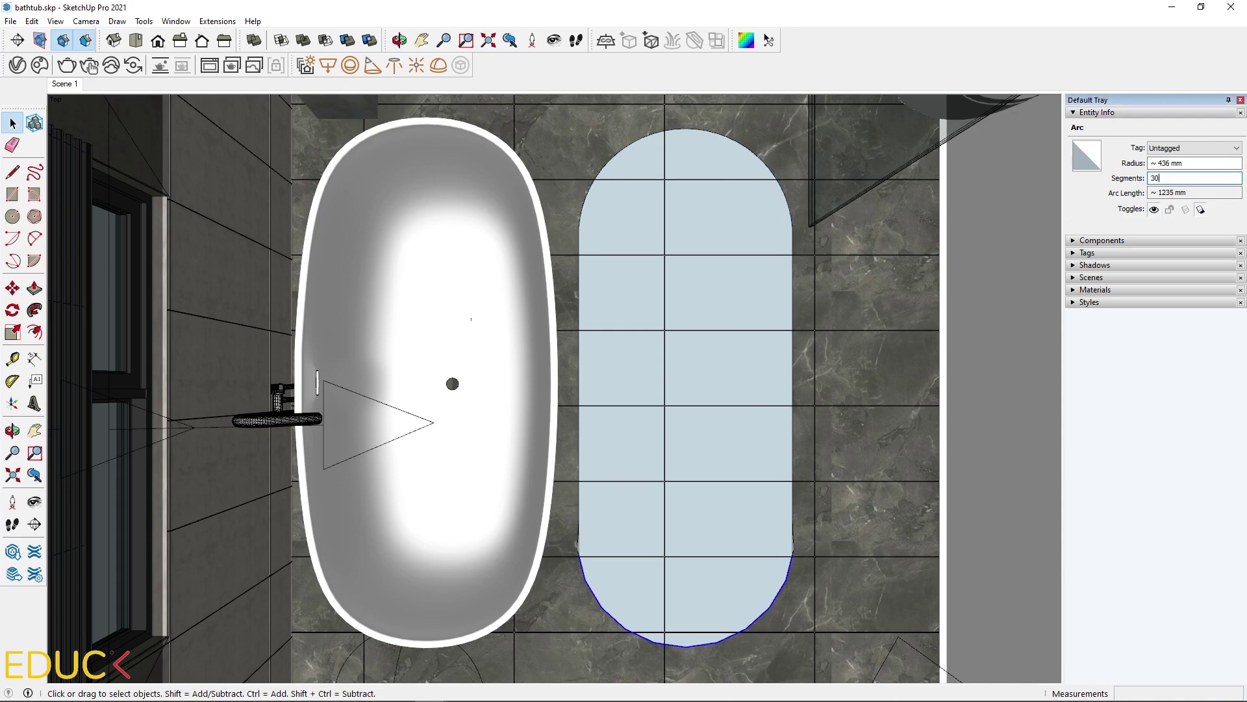
pyautogui.press('Return')
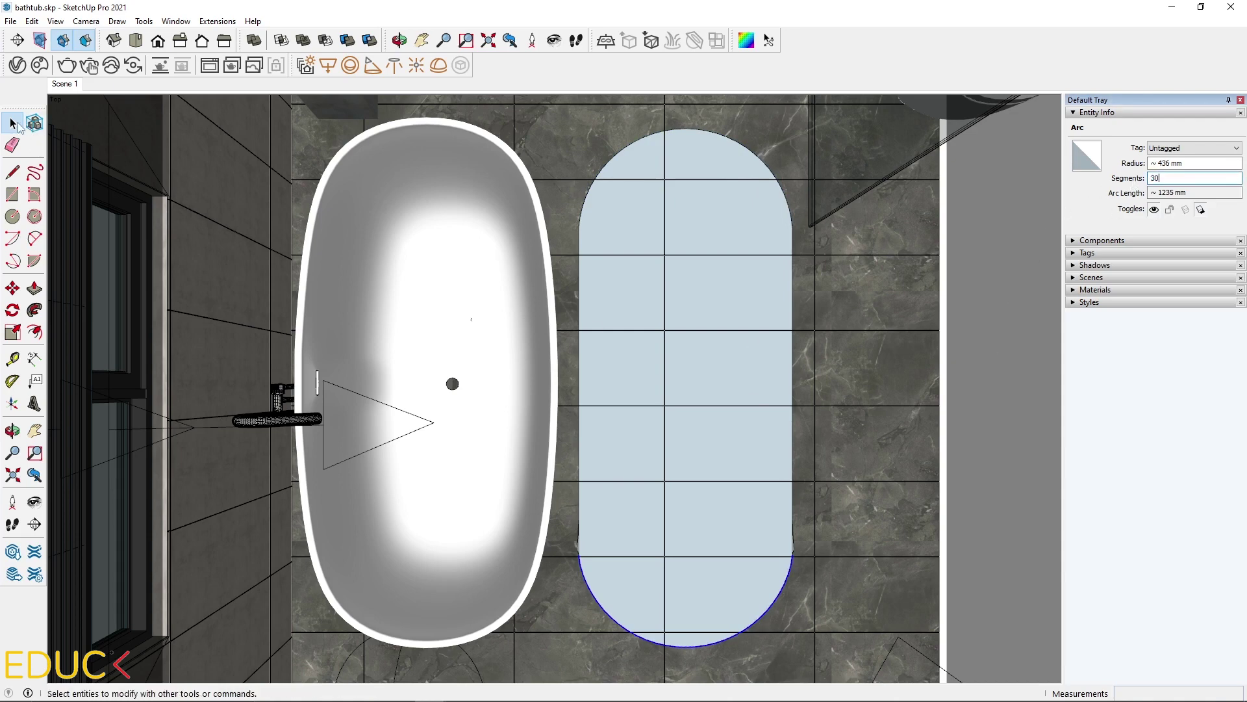
# Make the pill shape a group and move it against the tub
pyautogui.doubleClick(638, 221)
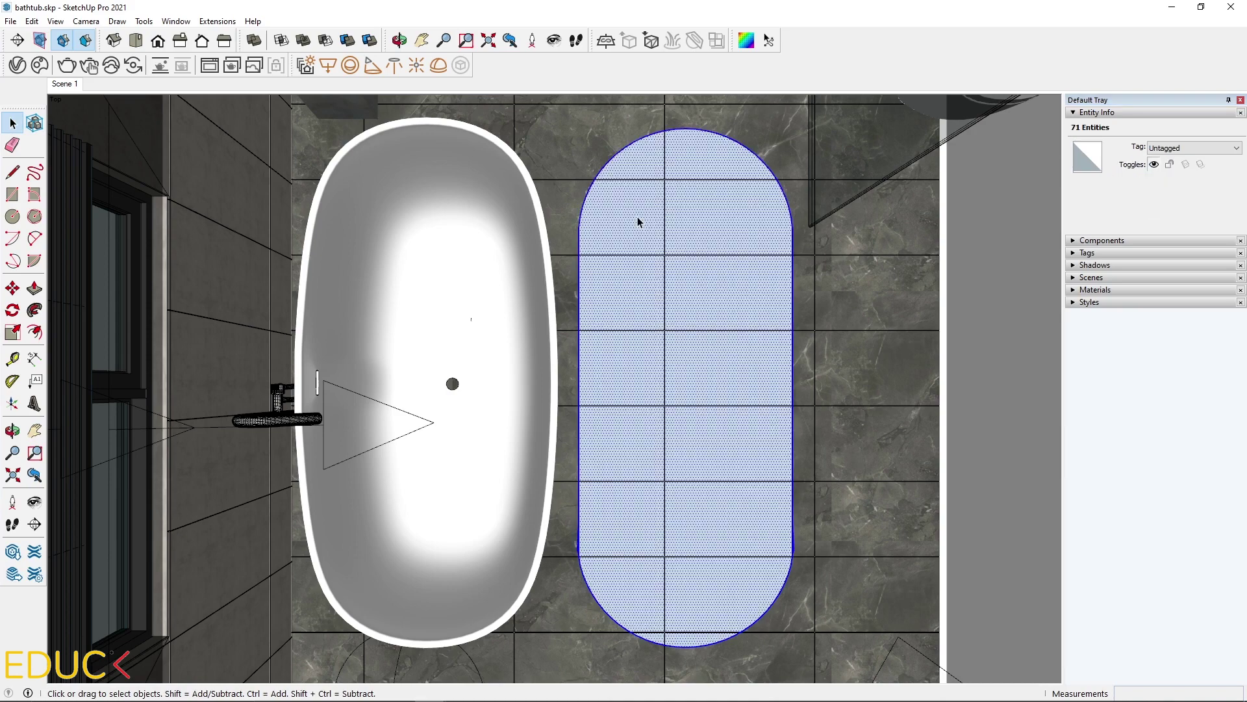
pyautogui.rightClick(638, 219)
pyautogui.click(696, 331)
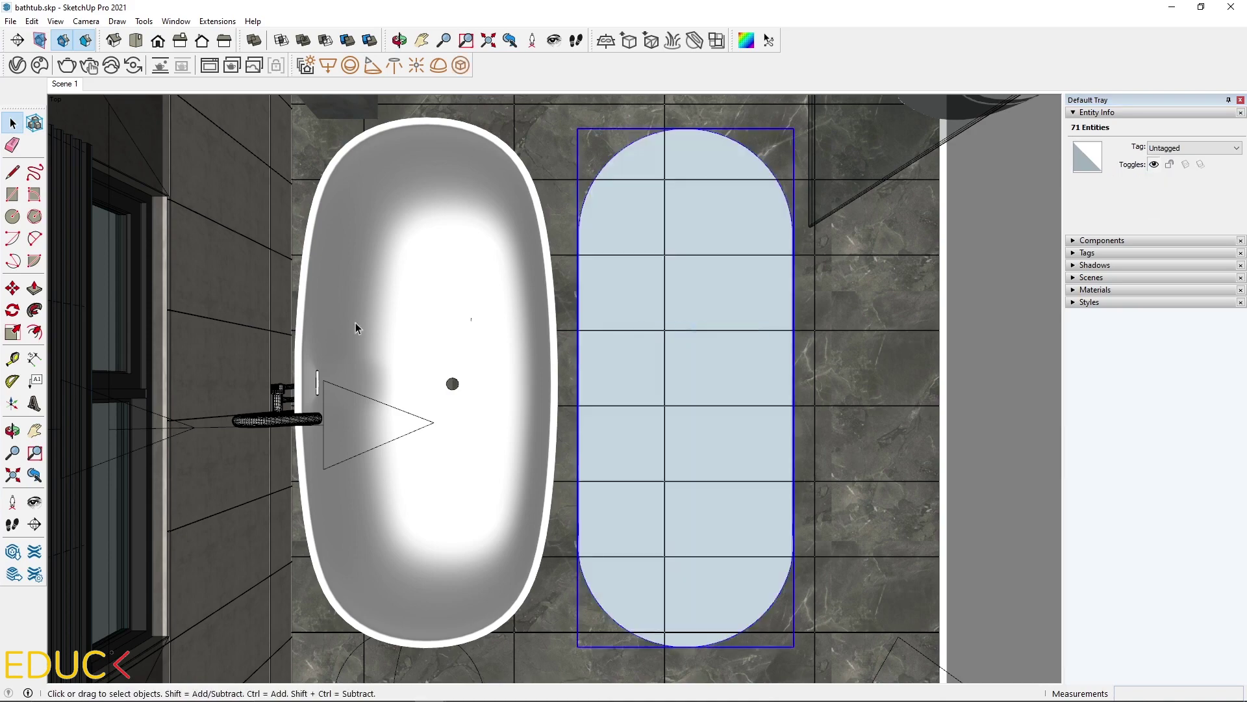
pyautogui.press('m')
pyautogui.click(771, 420)
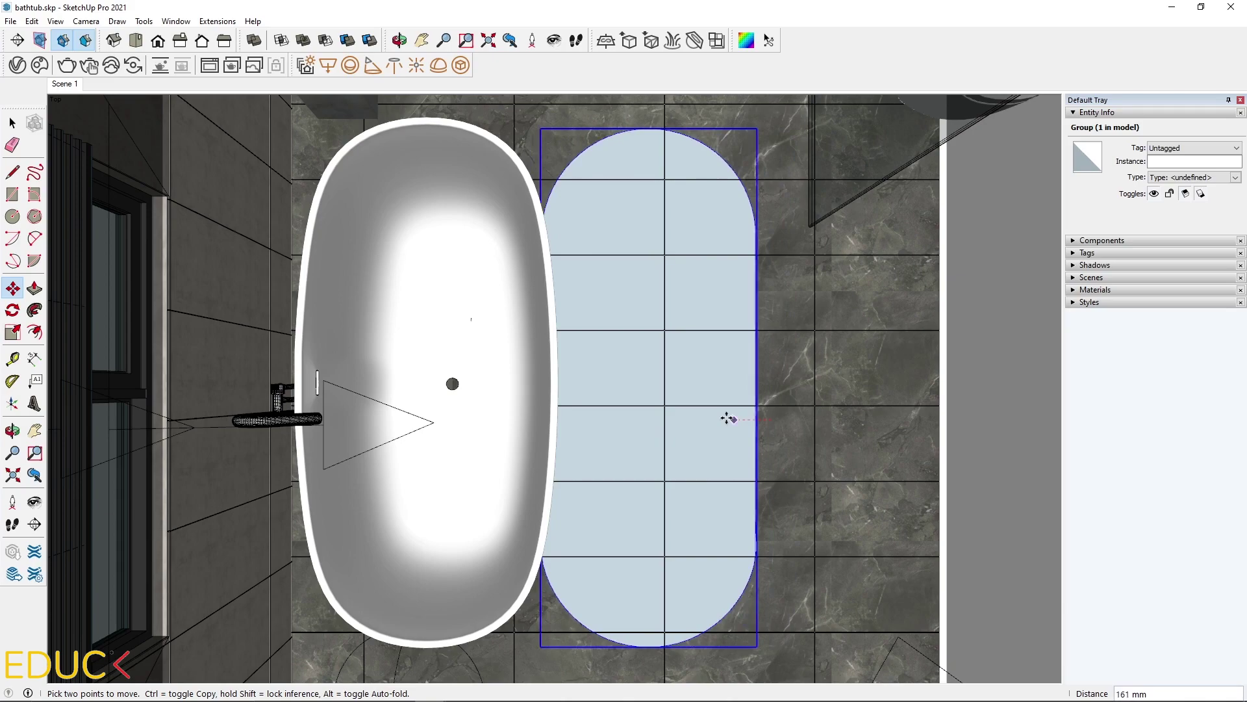
pyautogui.click(610, 420)
# Scale the group 0.88 along the green axis to fit the tub, then return to Scene 1
pyautogui.moveTo(648, 427); pyautogui.dragTo(240, 397, button='middle')
pyautogui.moveTo(228, 324); pyautogui.dragTo(78, 326, button='middle')
pyautogui.click(13, 332)
pyautogui.moveTo(351, 593); pyautogui.dragTo(660, 223, button='middle')
pyautogui.moveTo(470, 284); pyautogui.dragTo(585, 195, button='middle')
pyautogui.scroll(5, 643, 143)
pyautogui.scroll(-5, 648, 138)
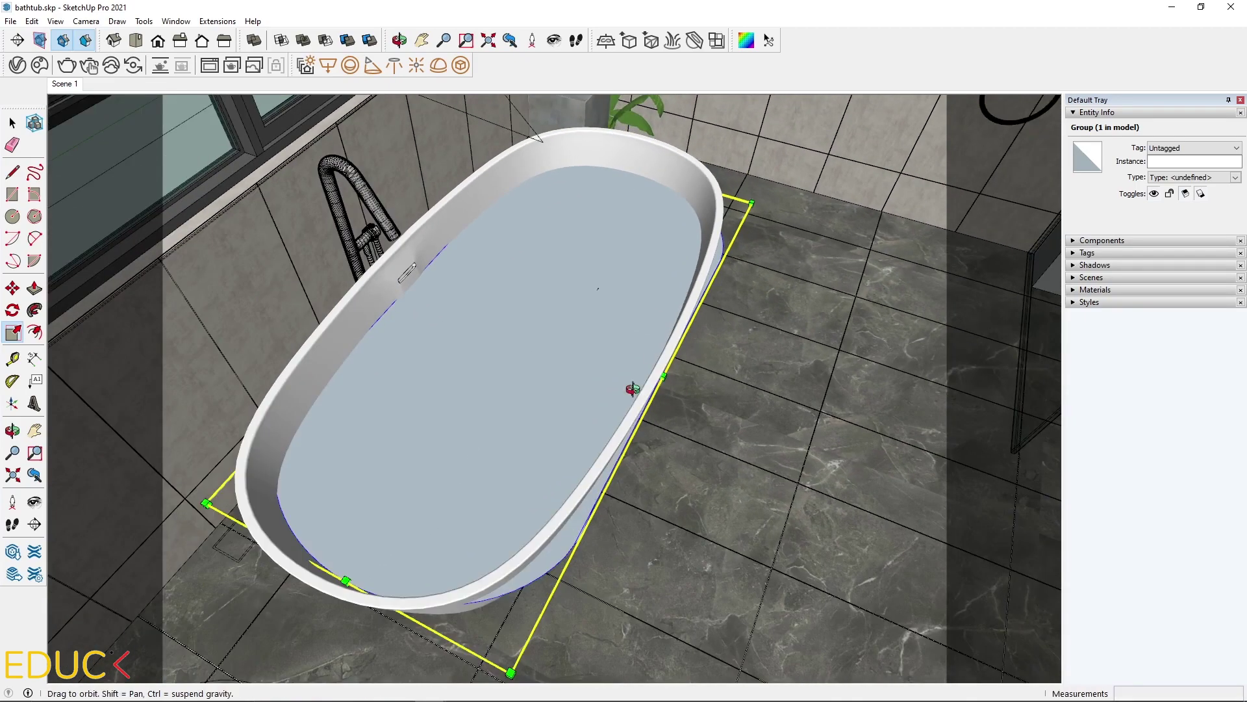
pyautogui.click(65, 83)
# Inside the water group, reverse the water surface's faces so the front faces up
pyautogui.press('space')
pyautogui.click(552, 463)
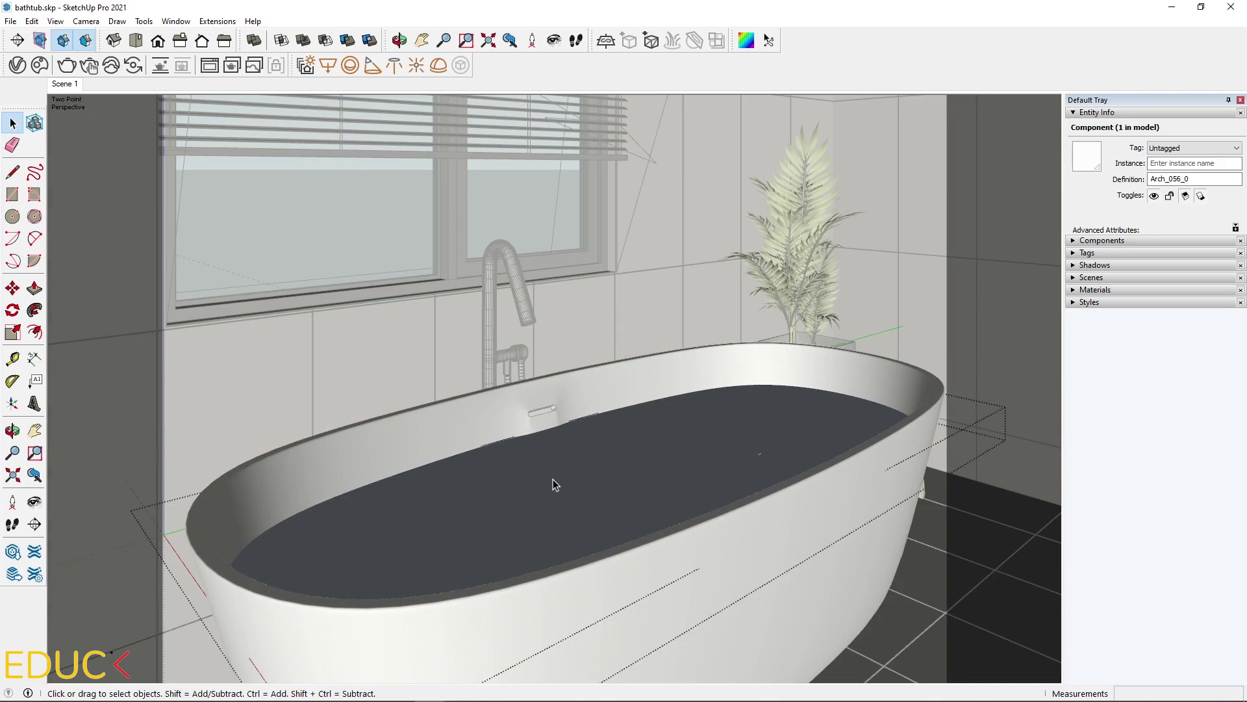
pyautogui.doubleClick(552, 480)
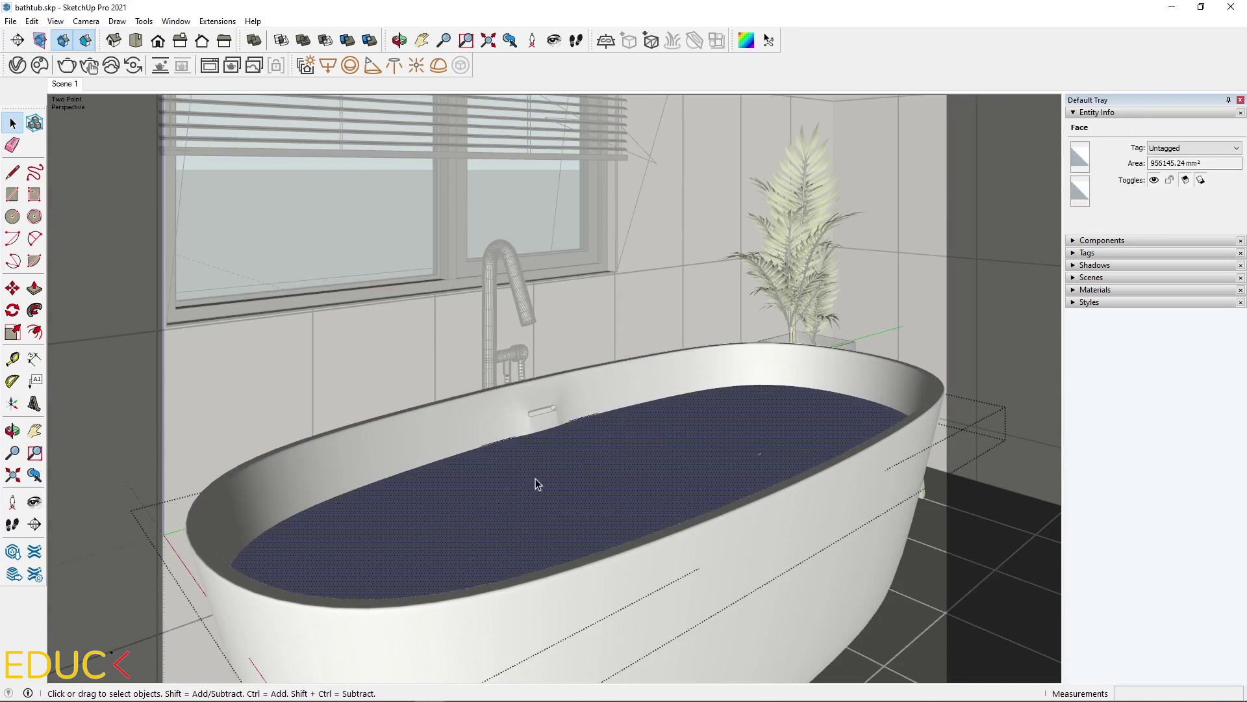
pyautogui.rightClick(535, 480)
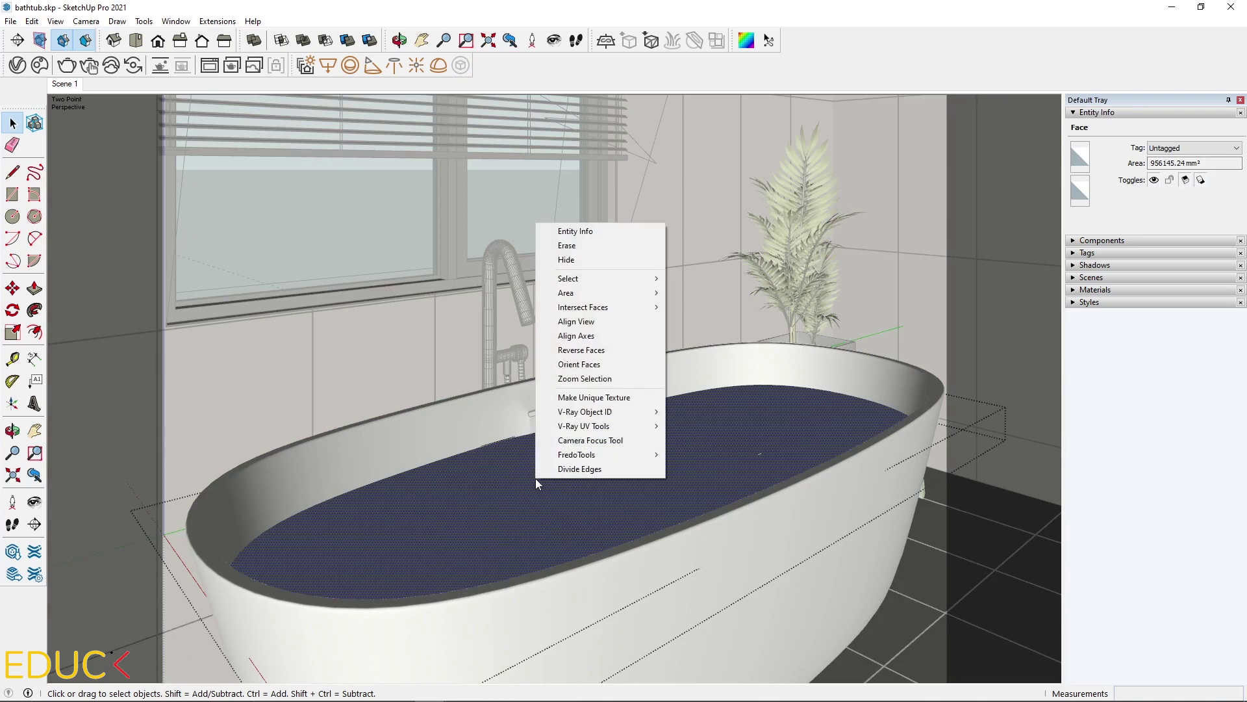
pyautogui.click(590, 351)
pyautogui.press('Escape')
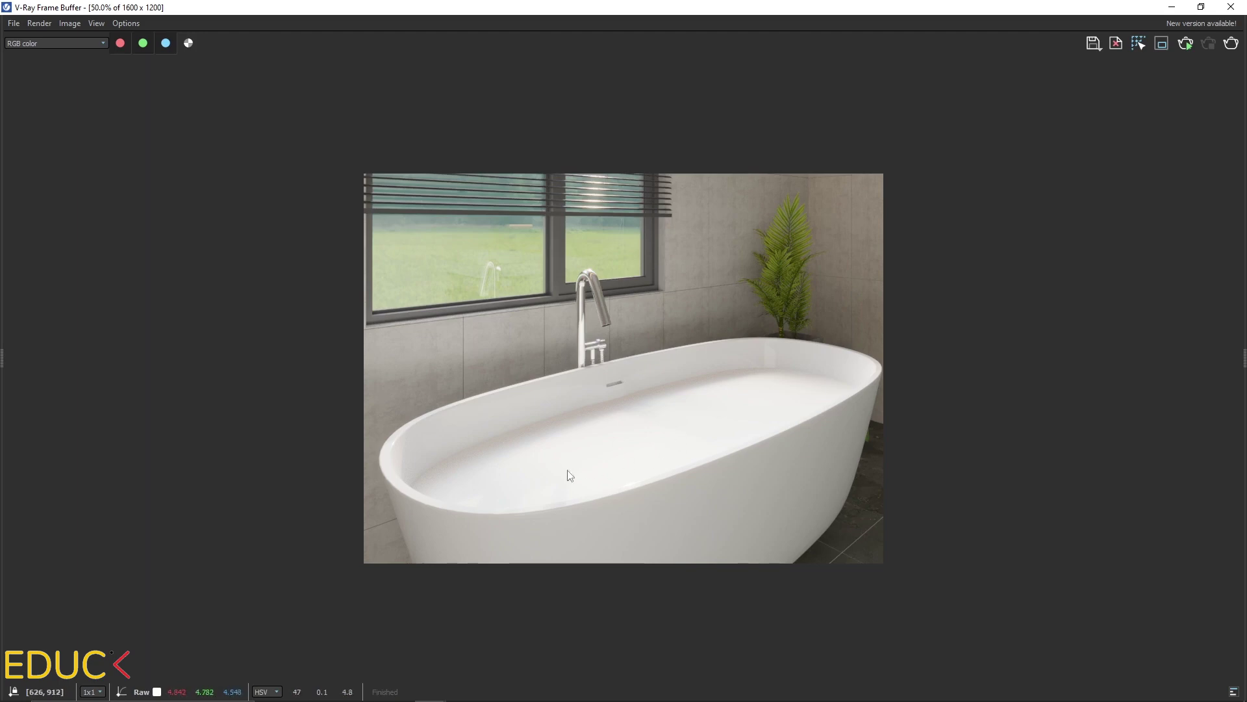
# Minimize the V-Ray Frame Buffer after reviewing the white-surfaced render
pyautogui.click(1171, 7)
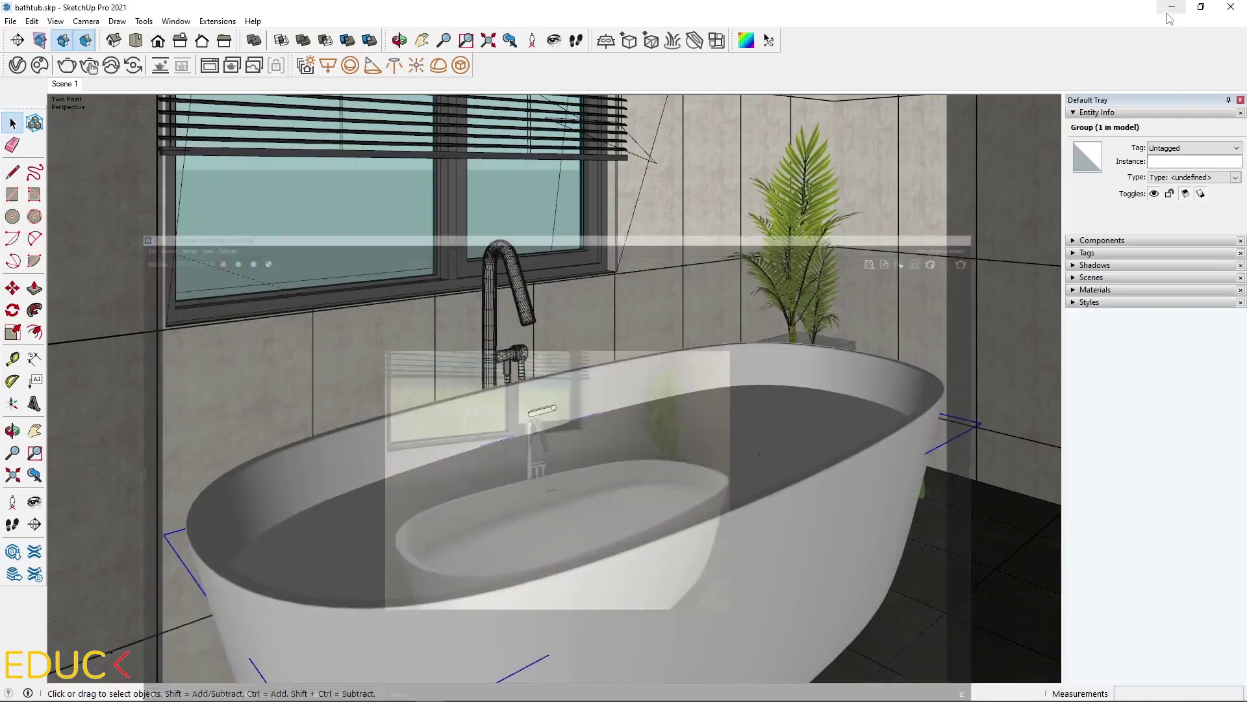
# In the V-Ray Asset Editor, add a new generic material named vray_water
pyautogui.click(17, 65)
pyautogui.click(617, 114)
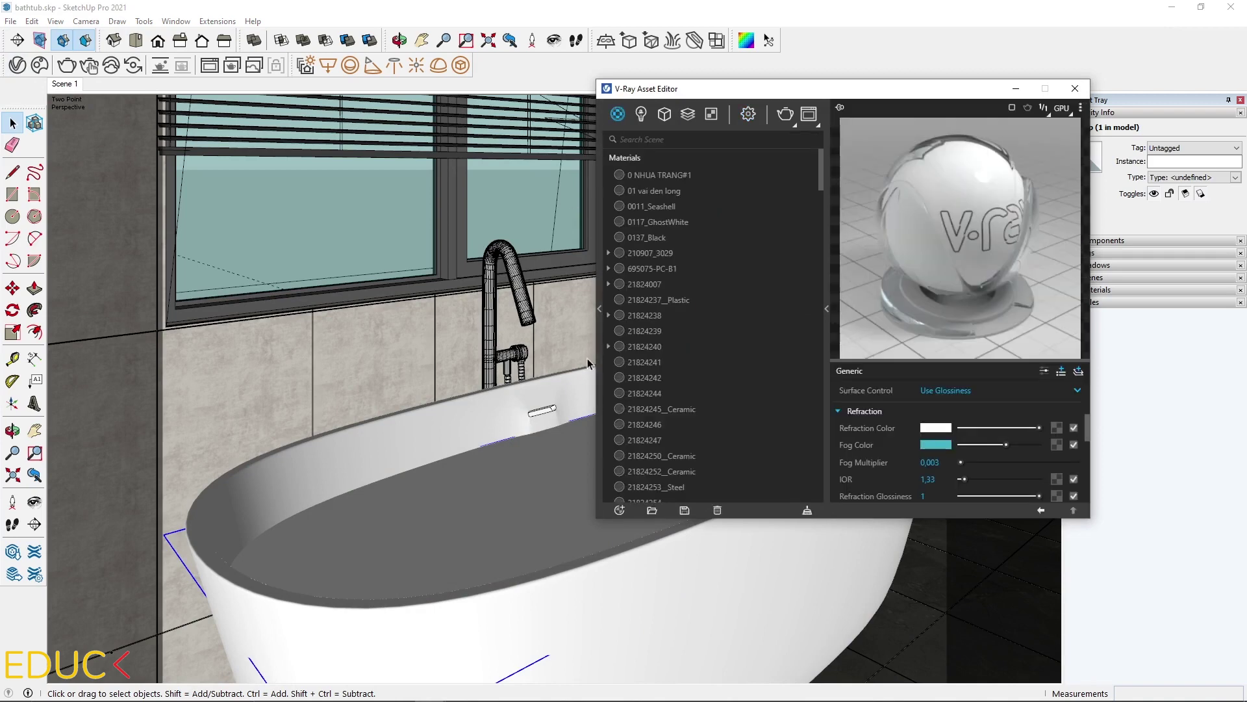
pyautogui.click(618, 508)
pyautogui.moveTo(650, 493)
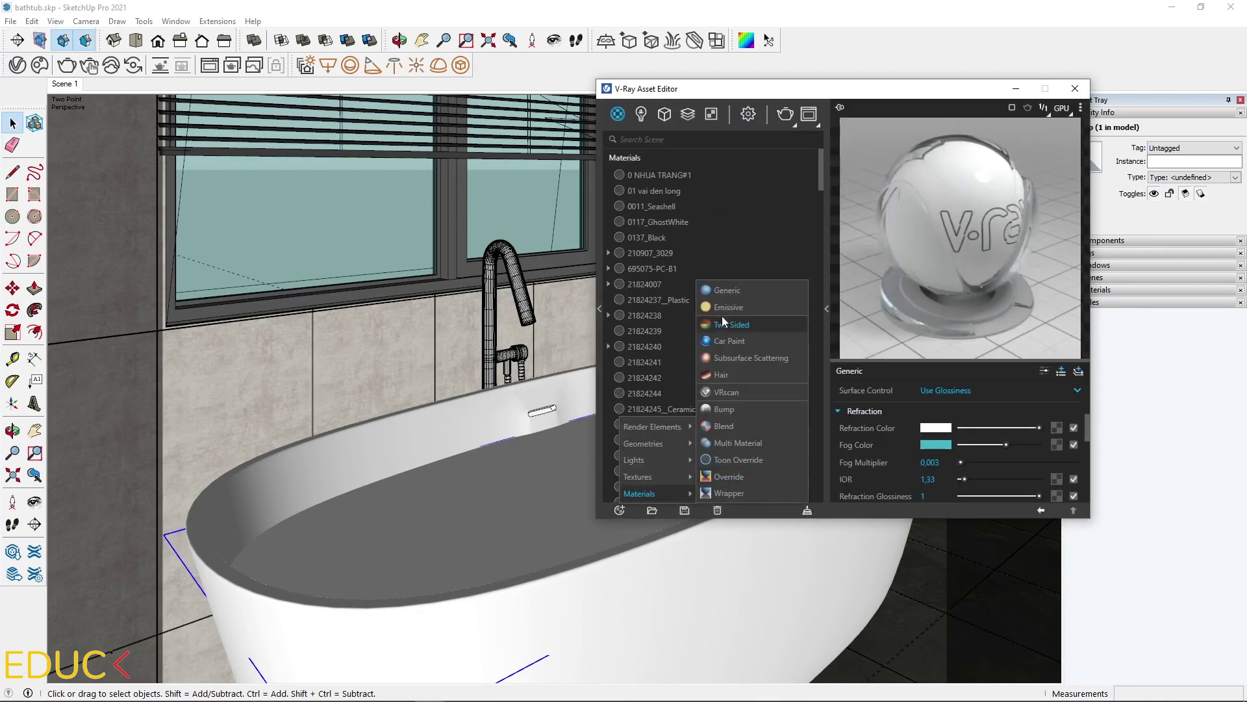
pyautogui.click(726, 291)
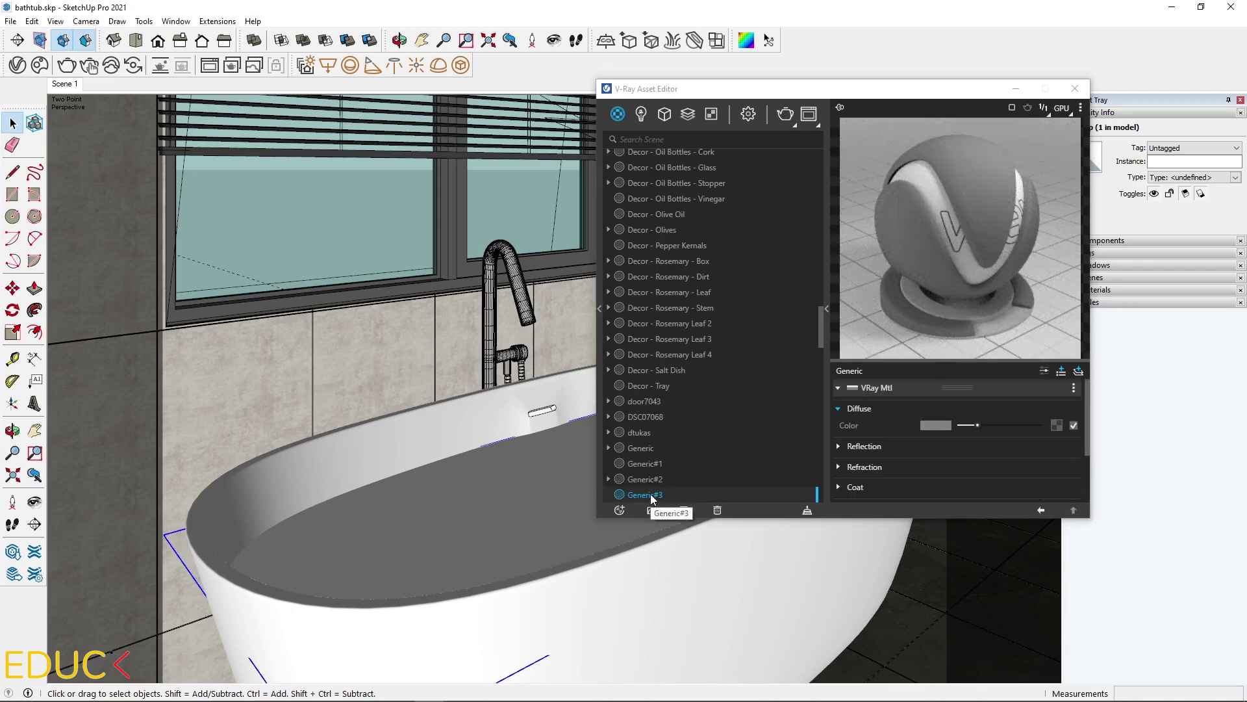
pyautogui.write('vr')
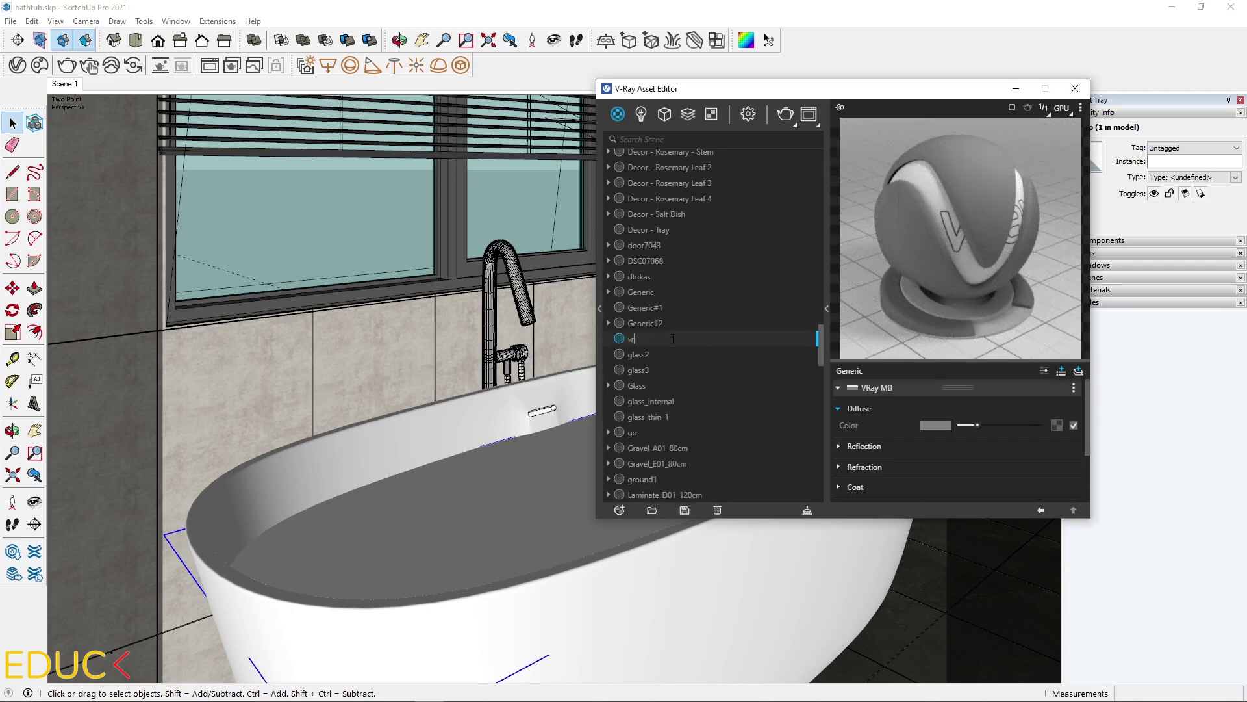
pyautogui.write('ay_water')
pyautogui.press('Return')
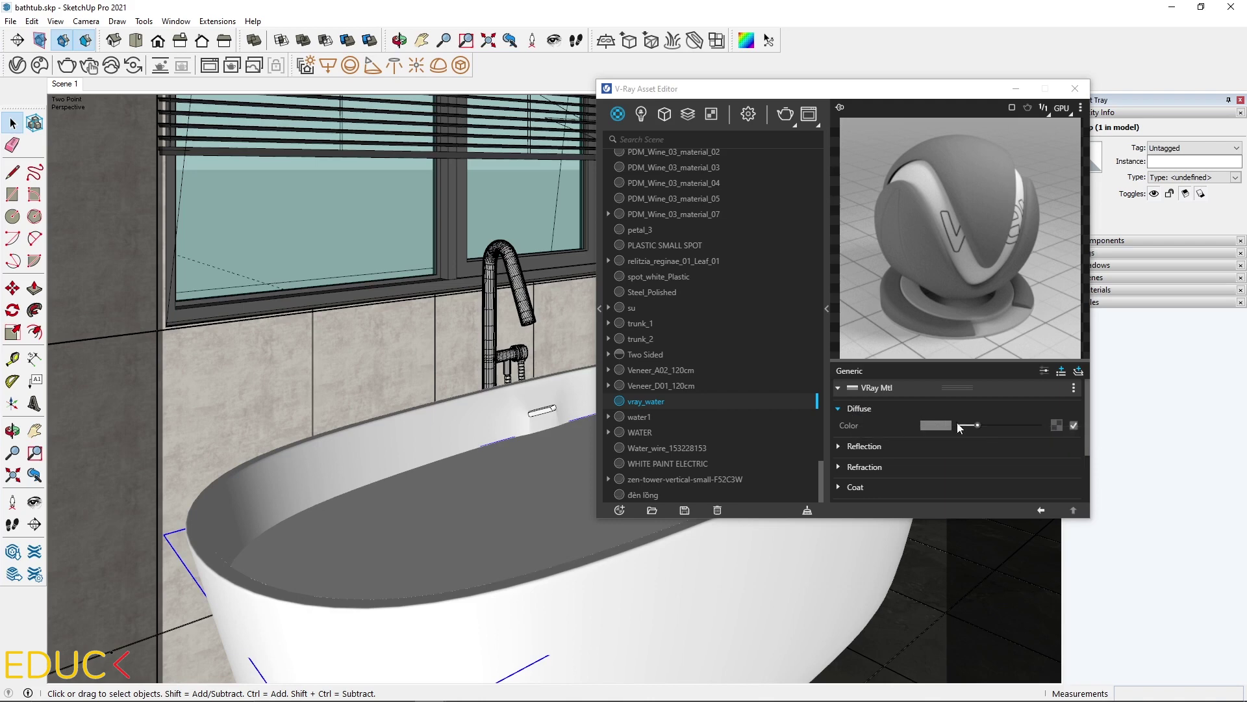
# Make vray_water's diffuse colour black and its reflection colour white
pyautogui.click(960, 427)
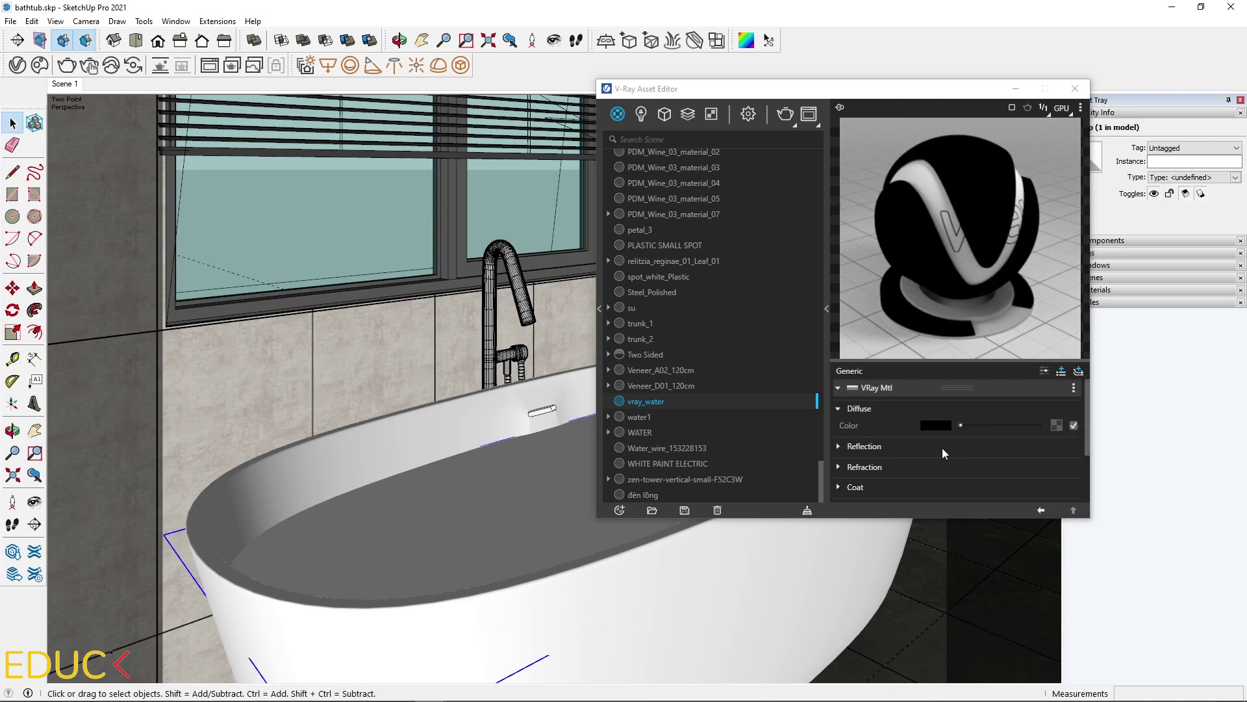
pyautogui.click(937, 446)
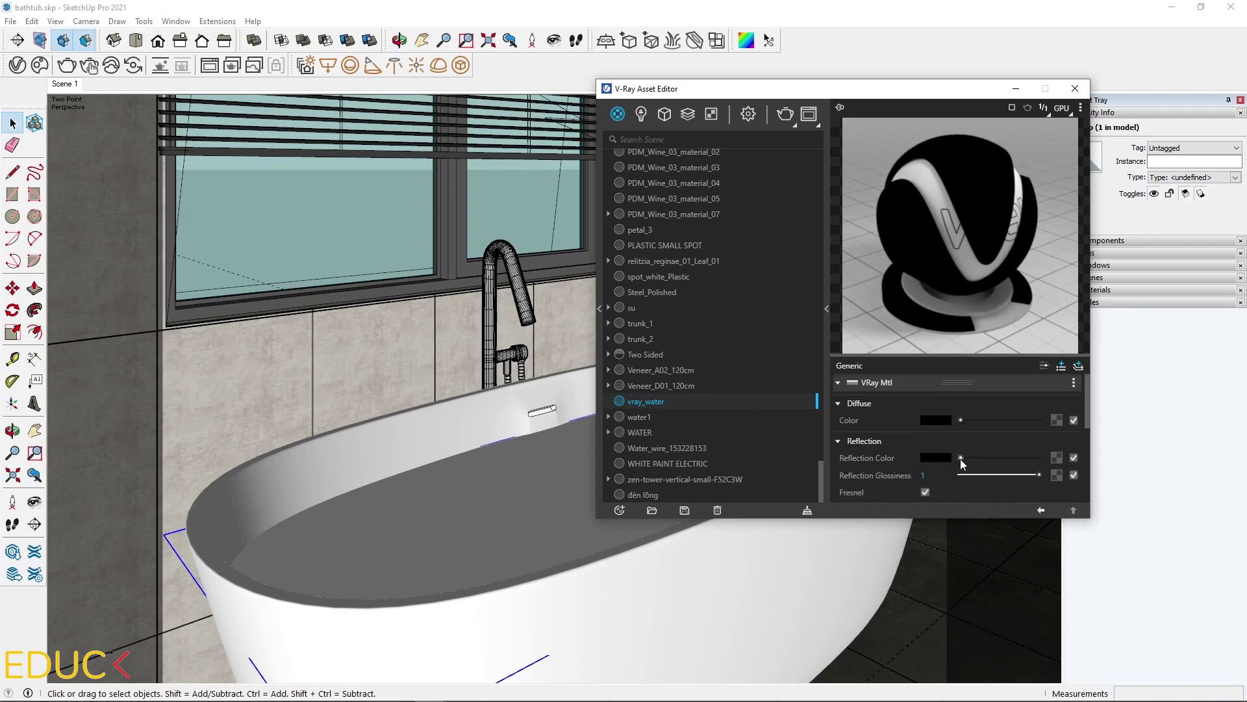
pyautogui.moveTo(961, 458); pyautogui.dragTo(1040, 457)
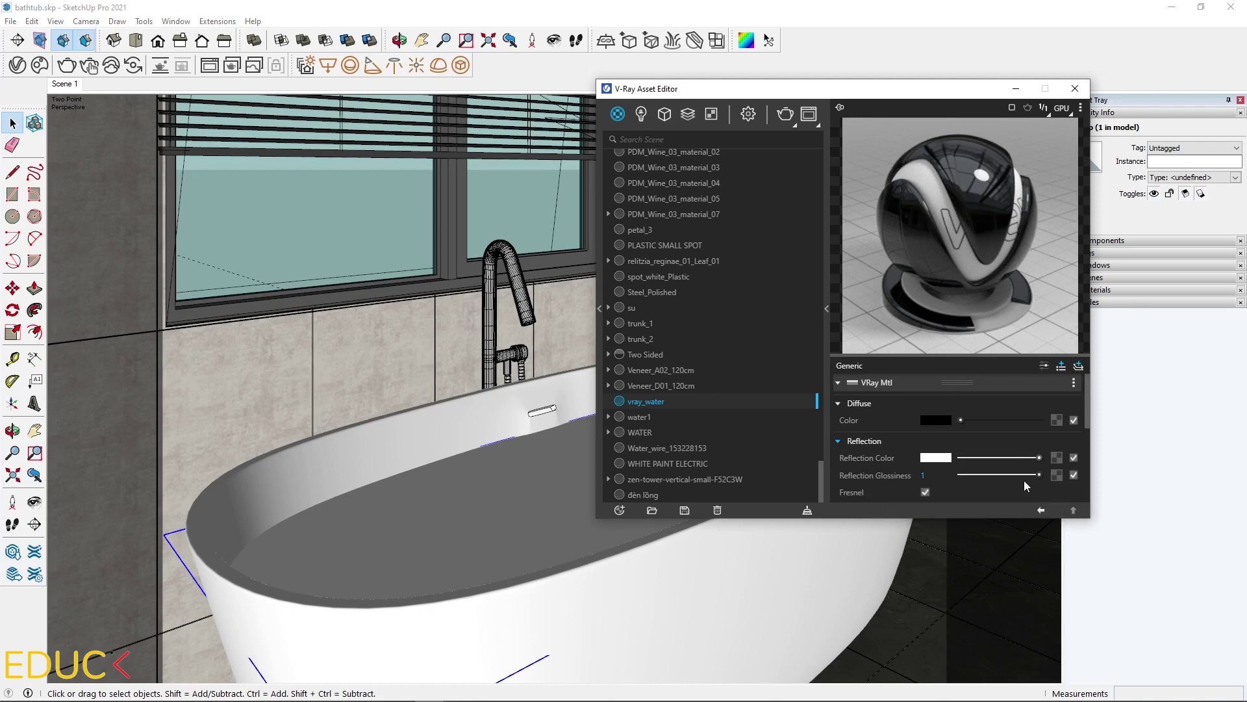
# Set vray_water's refraction colour to white and IOR to 1.33, then close the editor
pyautogui.scroll(-5, 1036, 479)
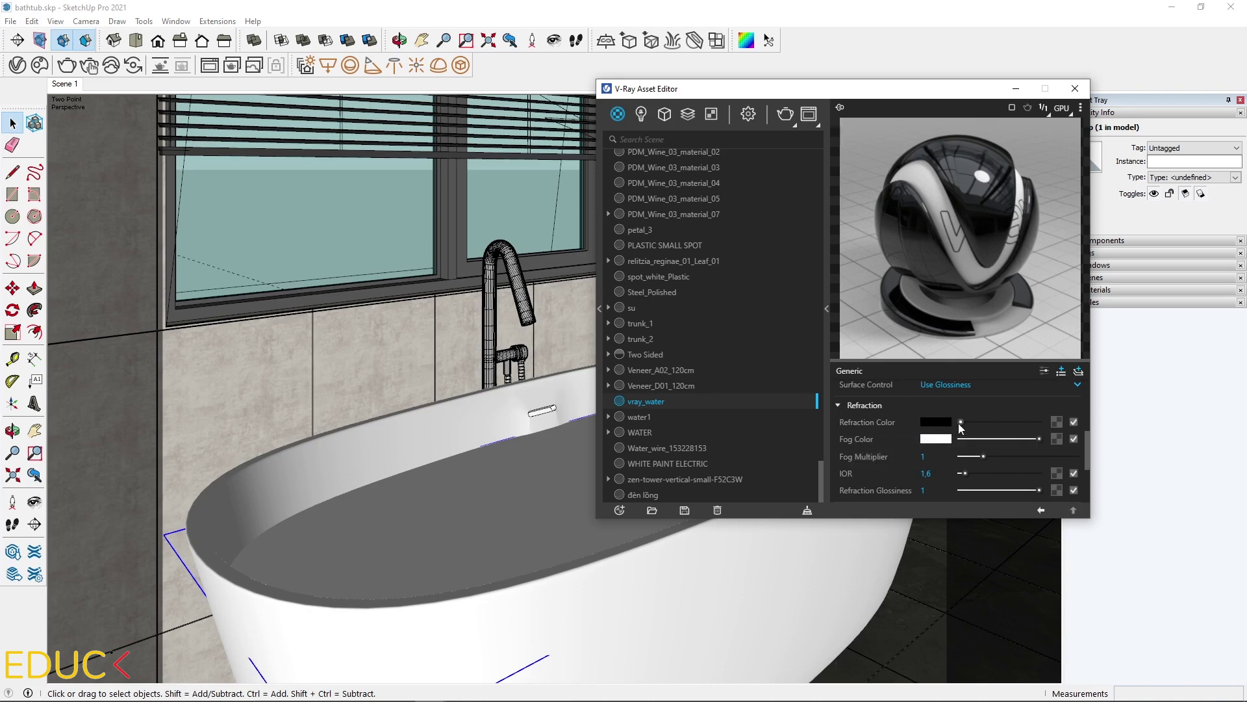
pyautogui.moveTo(960, 422); pyautogui.dragTo(1059, 426)
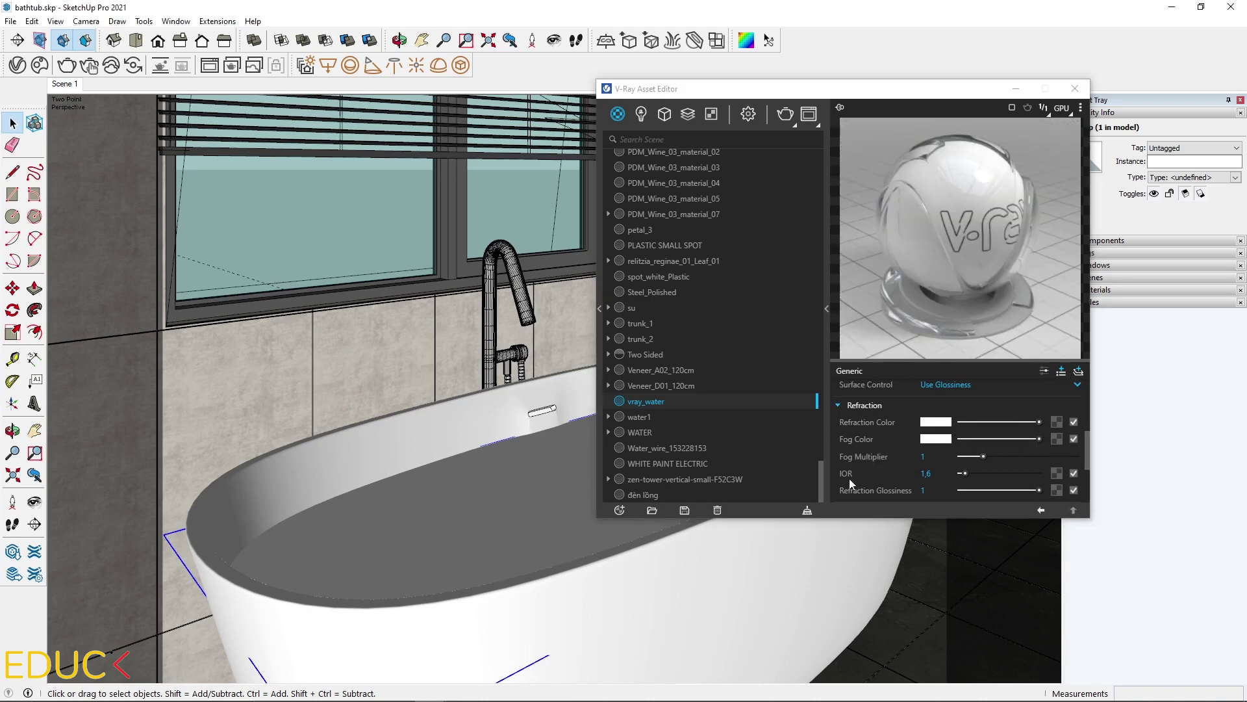
pyautogui.moveTo(849, 484)
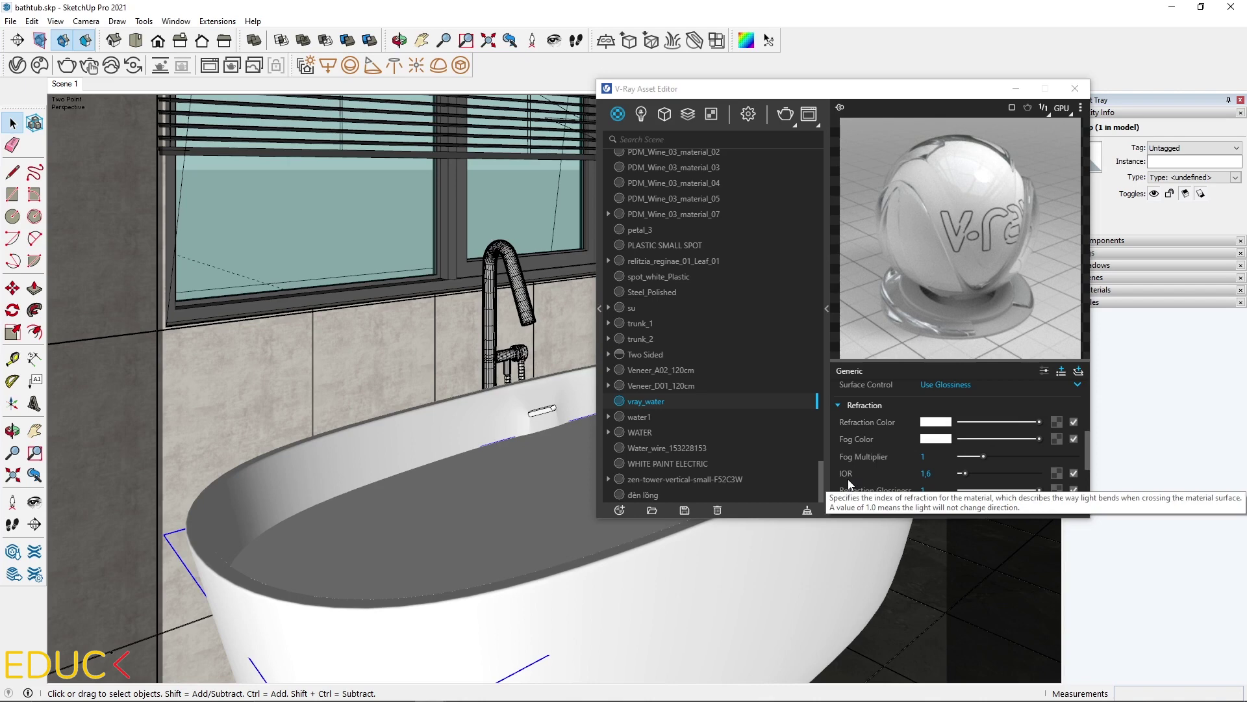
pyautogui.doubleClick(937, 473)
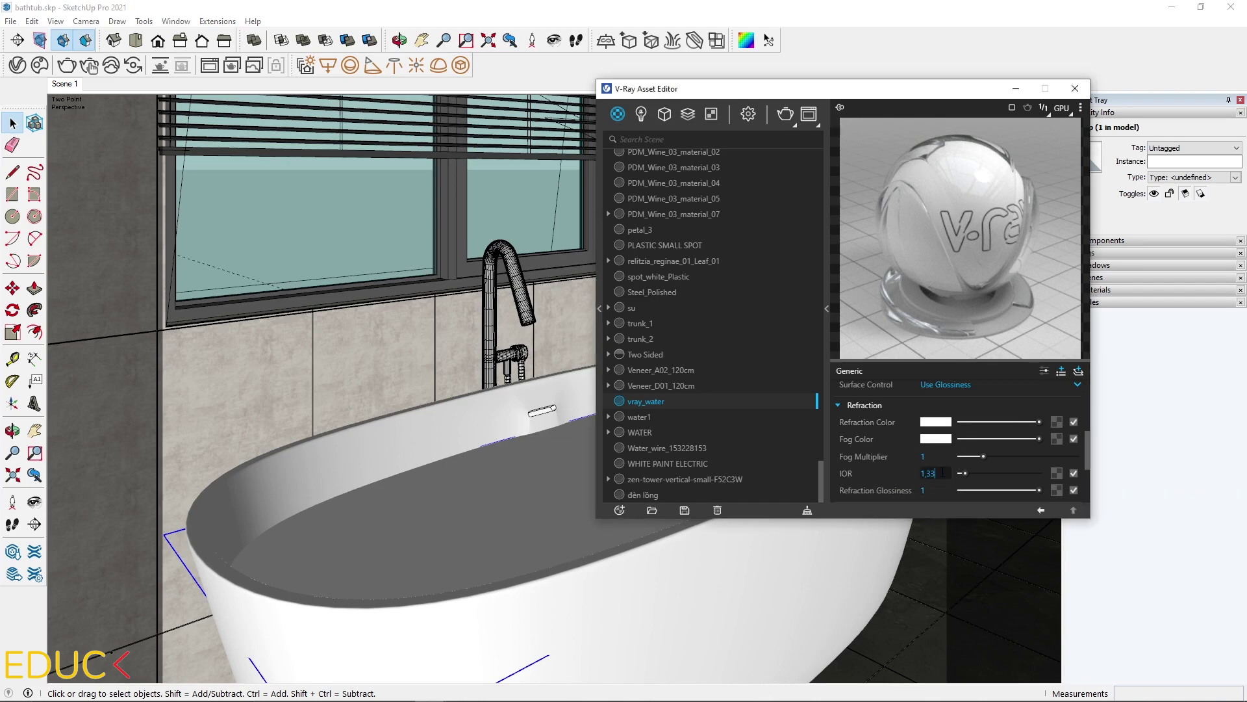
pyautogui.press('Return')
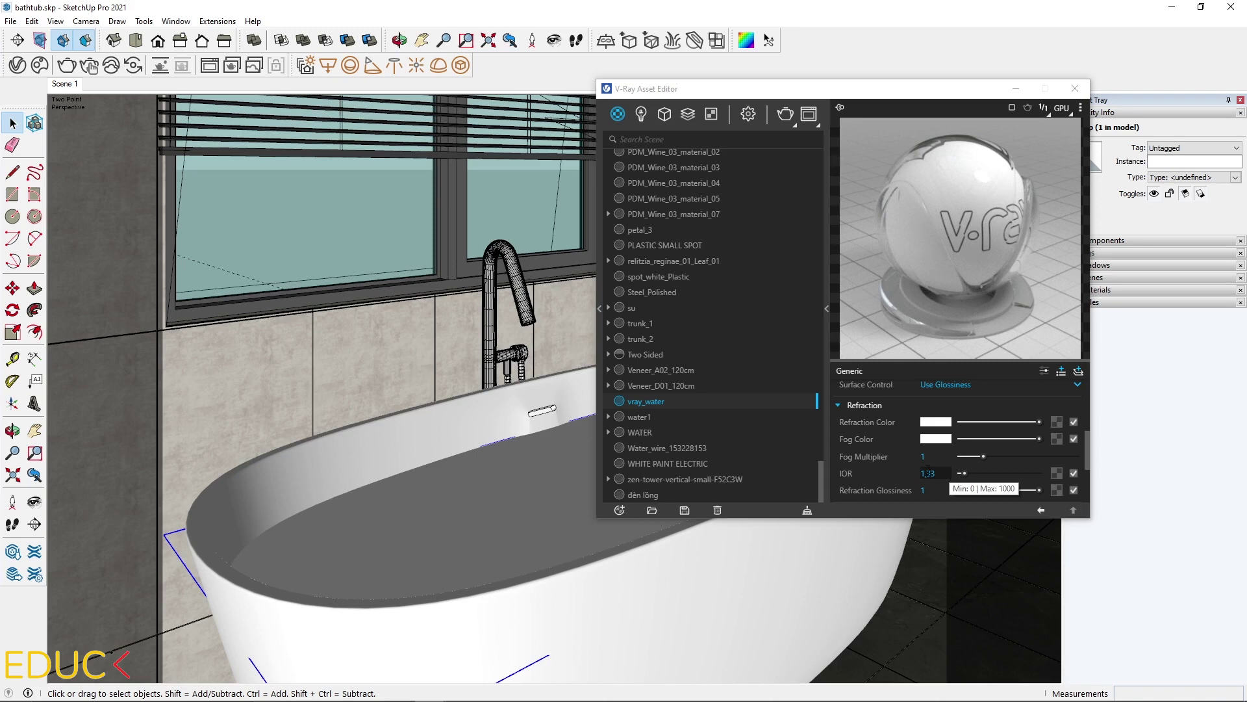
pyautogui.click(1017, 88)
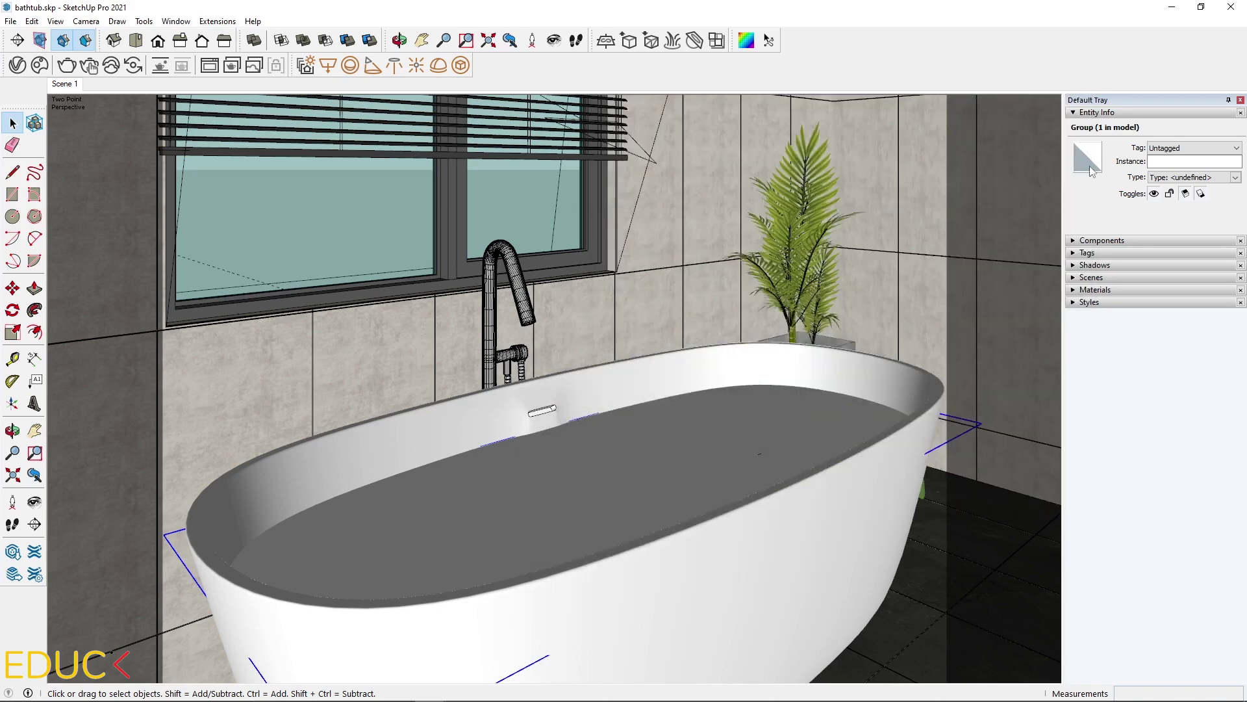
# Paint the tub's water group with vray_water, render it, and reopen the Asset Editor
pyautogui.click(1099, 290)
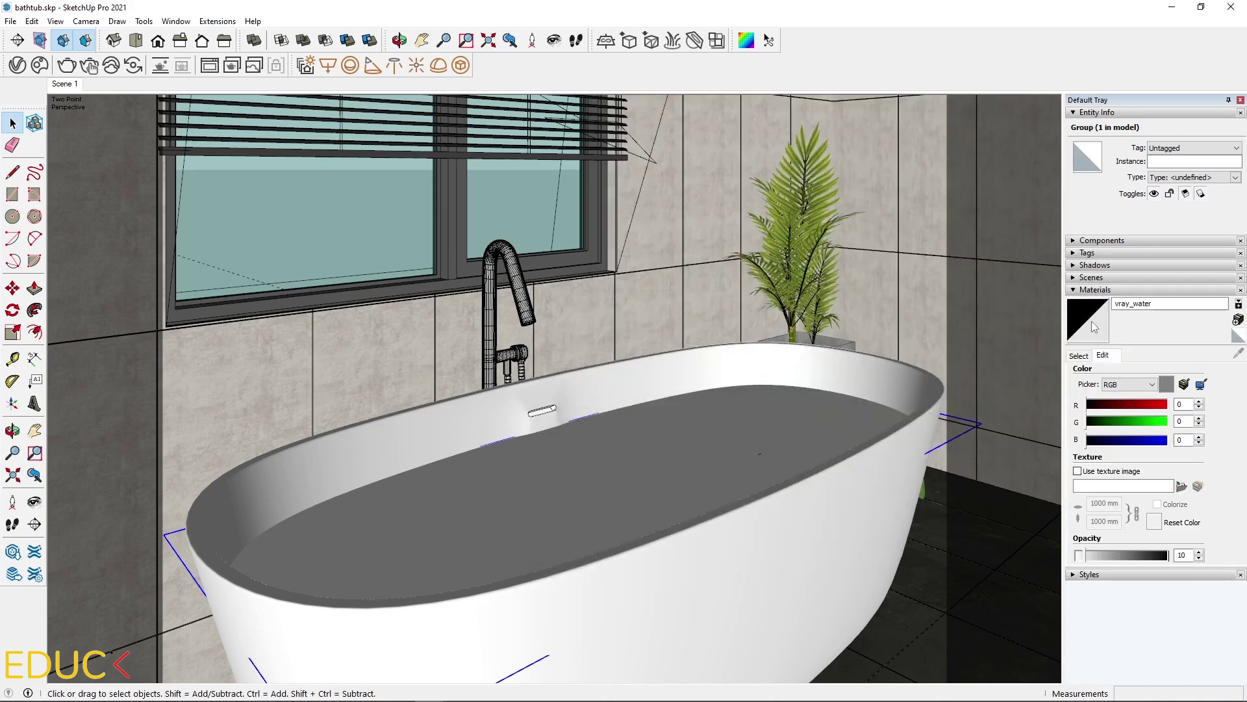
pyautogui.click(1092, 321)
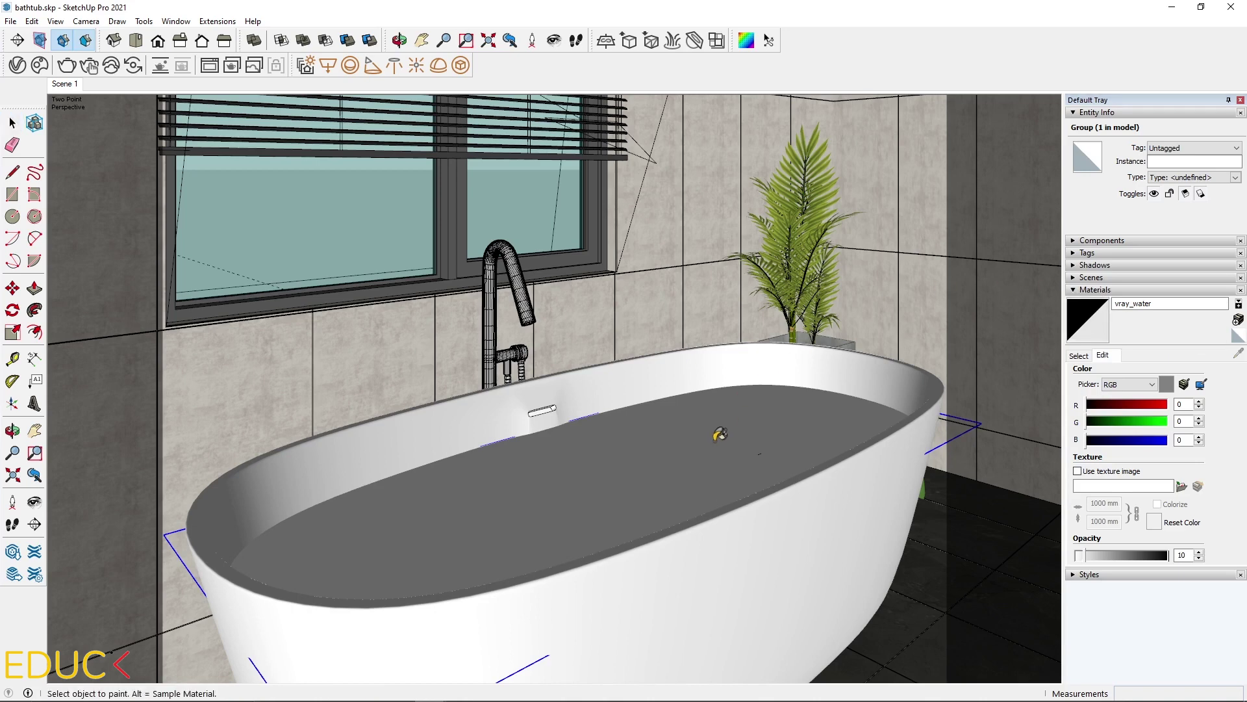
pyautogui.click(728, 447)
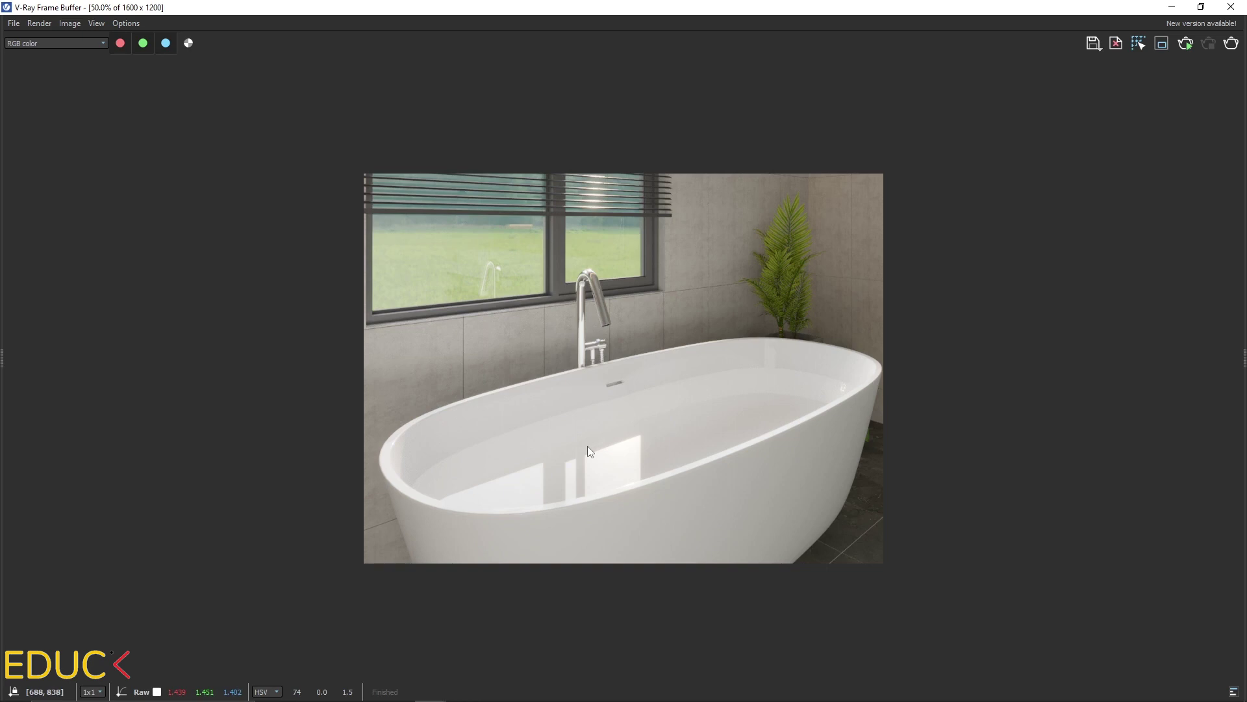
pyautogui.click(1175, 9)
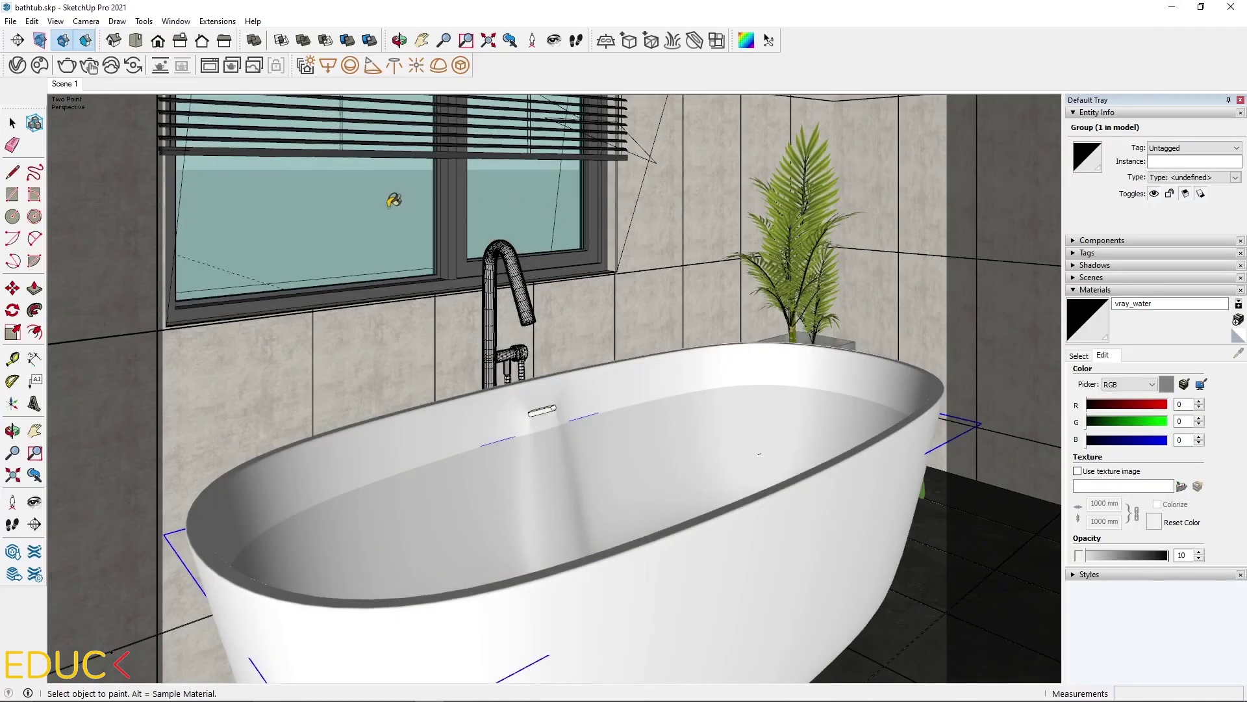
pyautogui.click(18, 65)
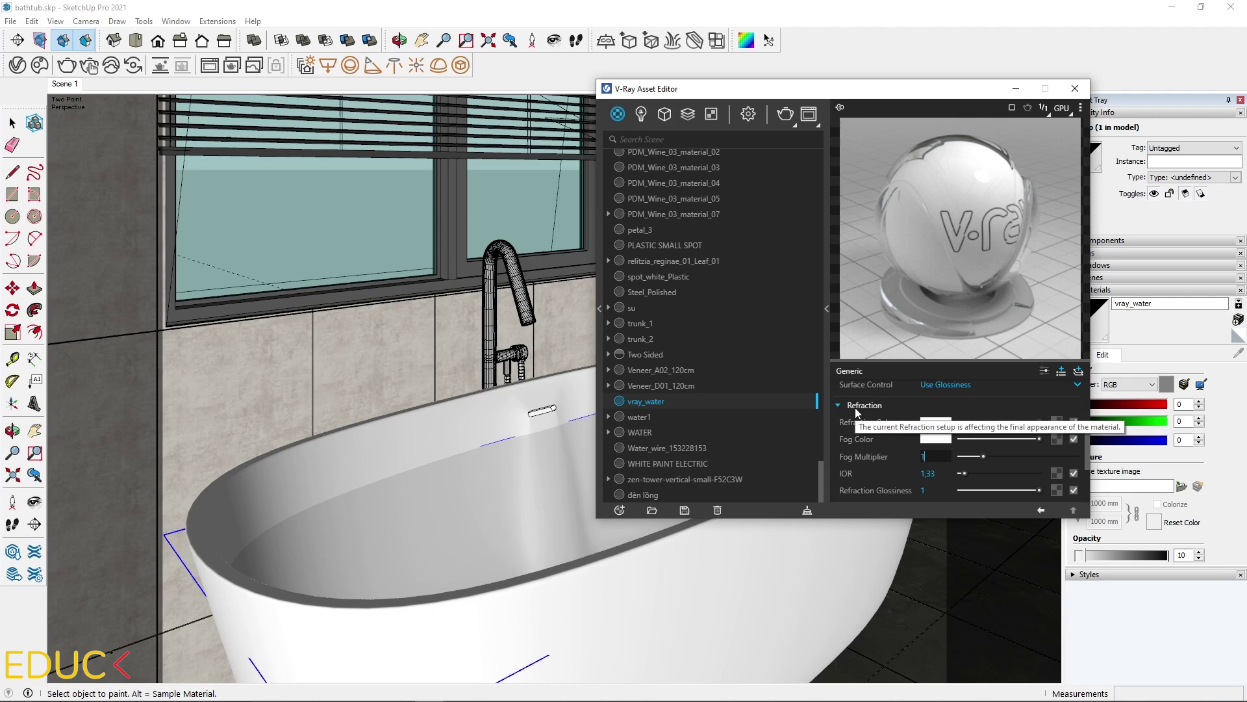
# Add an enabled Displacement attribute with a Noise A texture to vray_water and render
pyautogui.click(1064, 372)
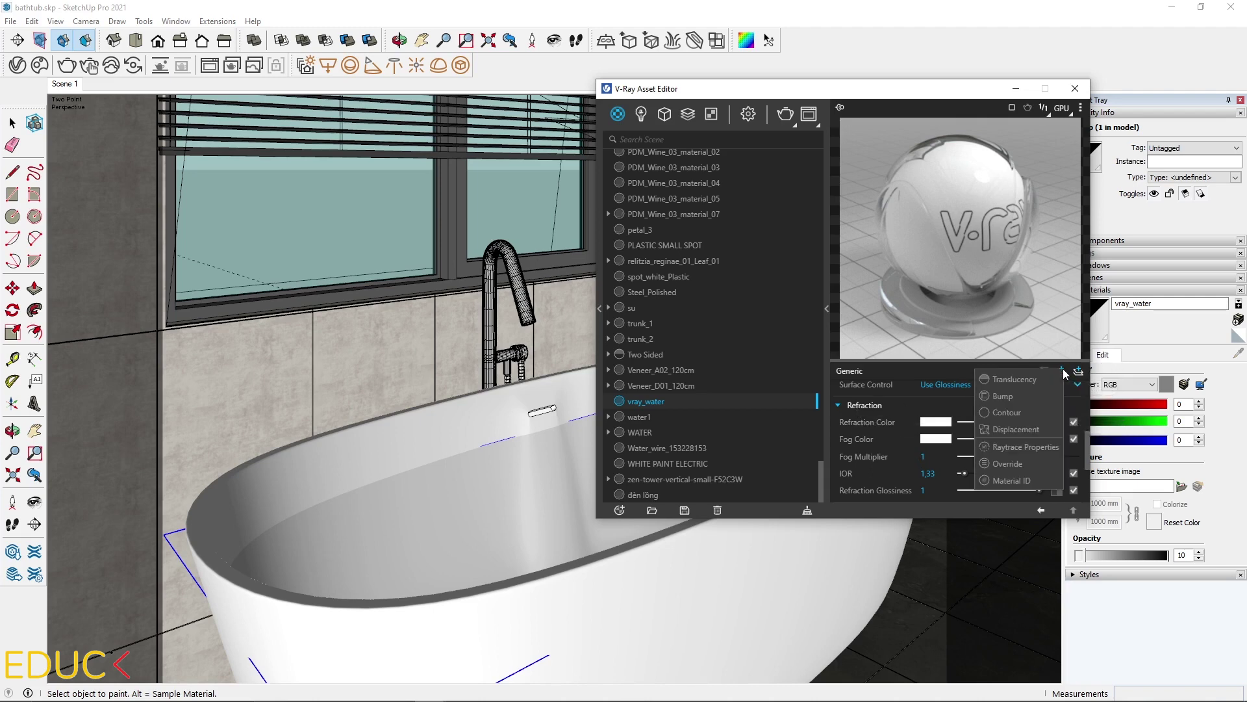
pyautogui.click(1029, 430)
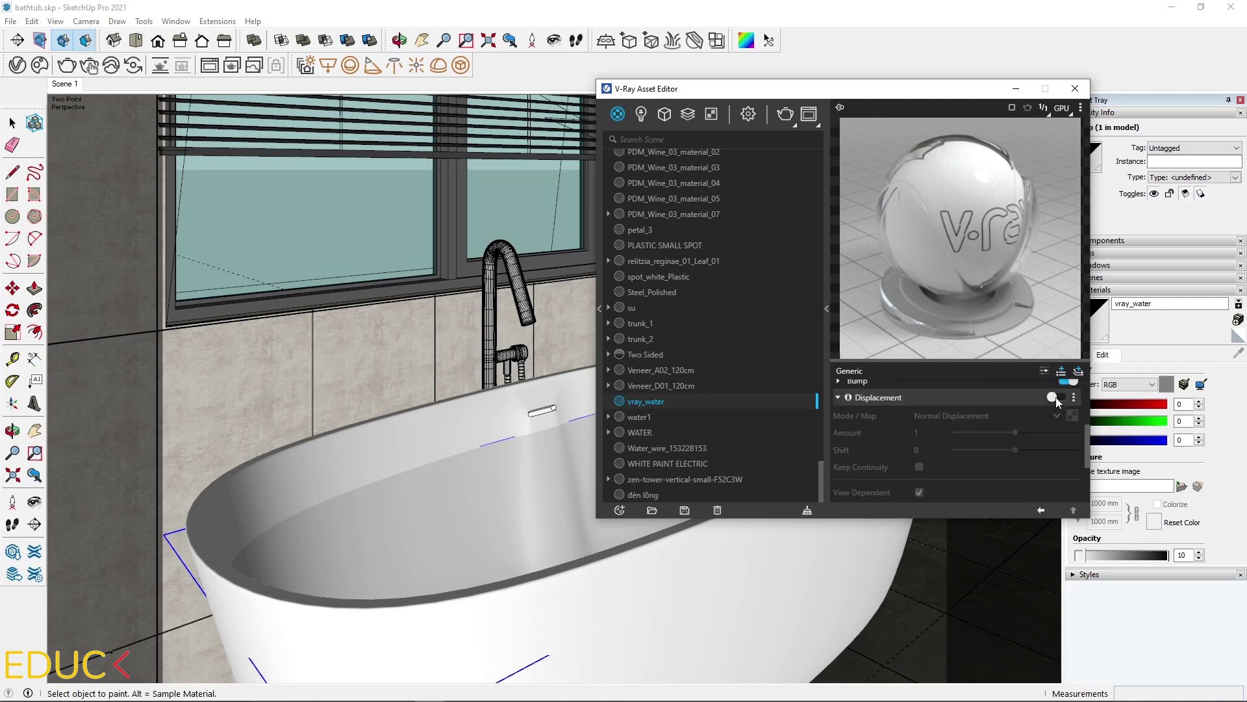
pyautogui.click(1055, 398)
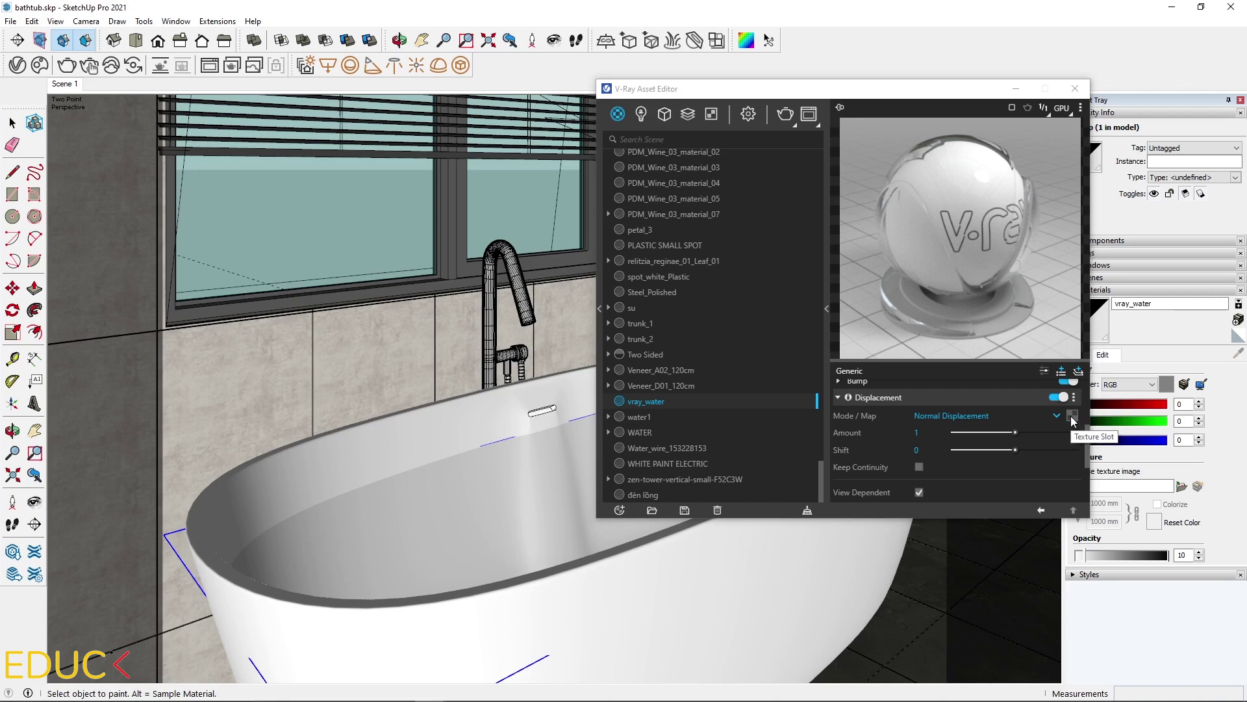
pyautogui.click(1073, 417)
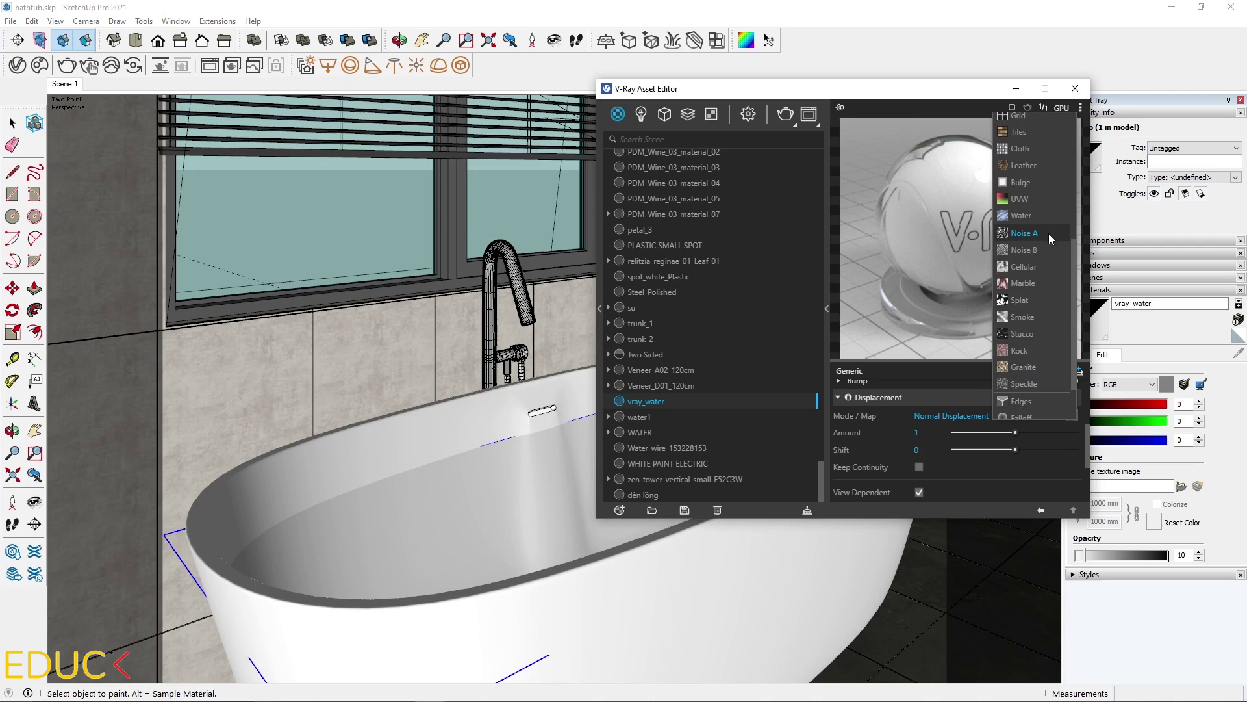
pyautogui.click(1049, 234)
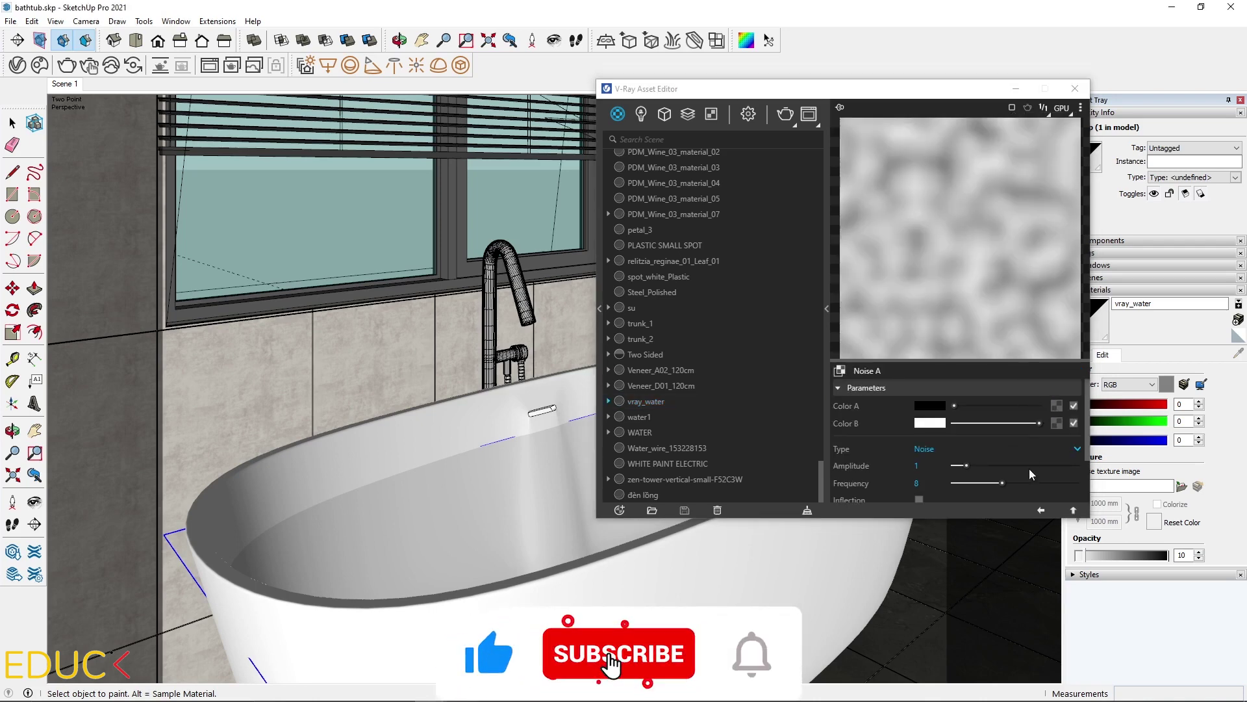
pyautogui.click(1041, 510)
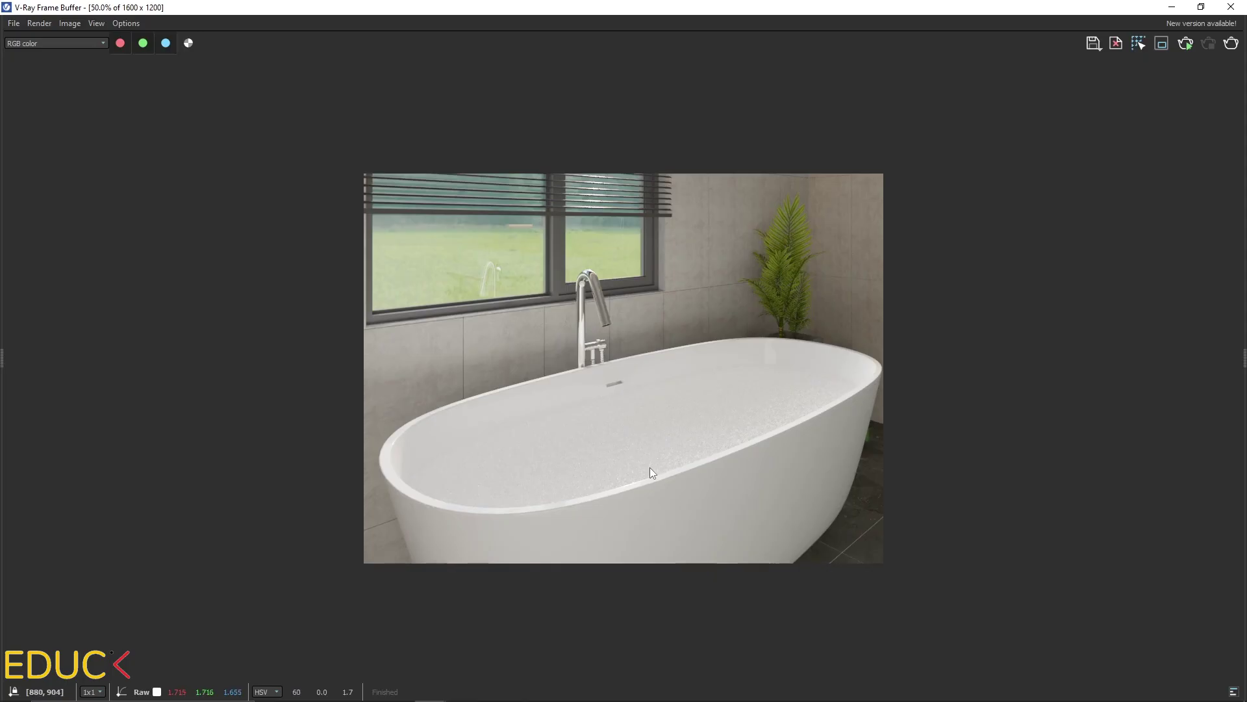
pyautogui.doubleClick(649, 466)
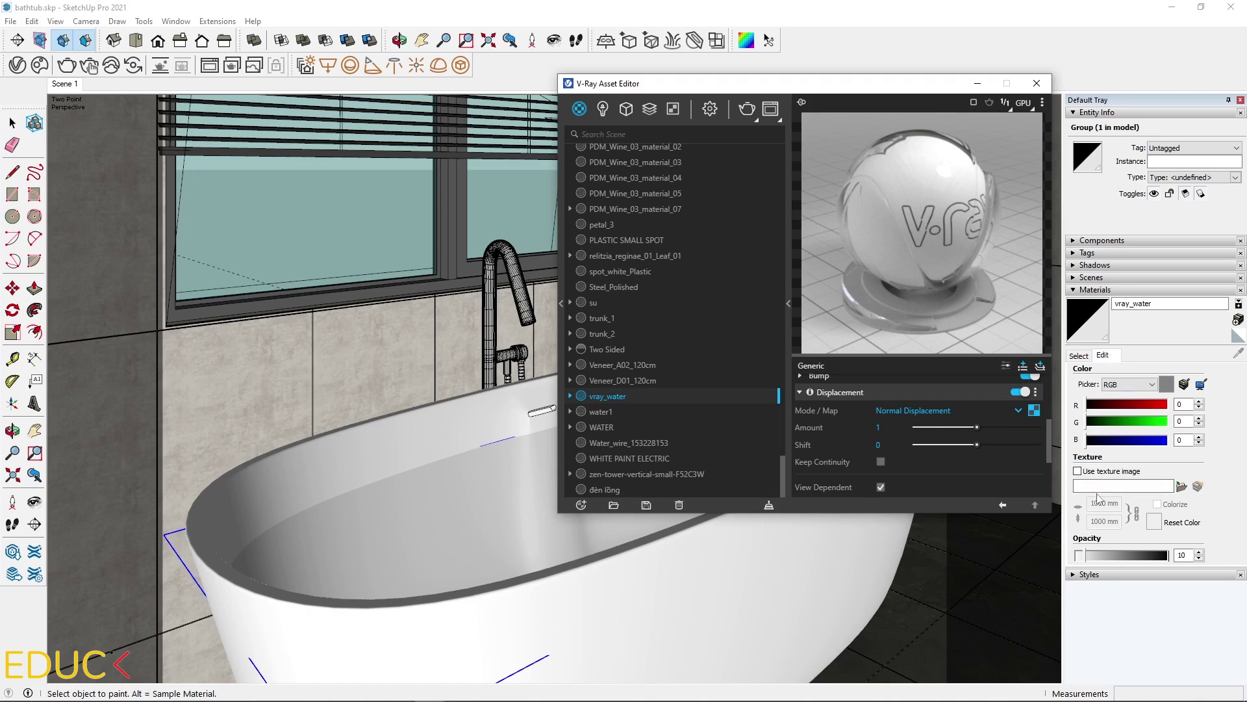
# Set vray_water's Binding Texture Mode to Texture Helper
pyautogui.scroll(10, 886, 398)
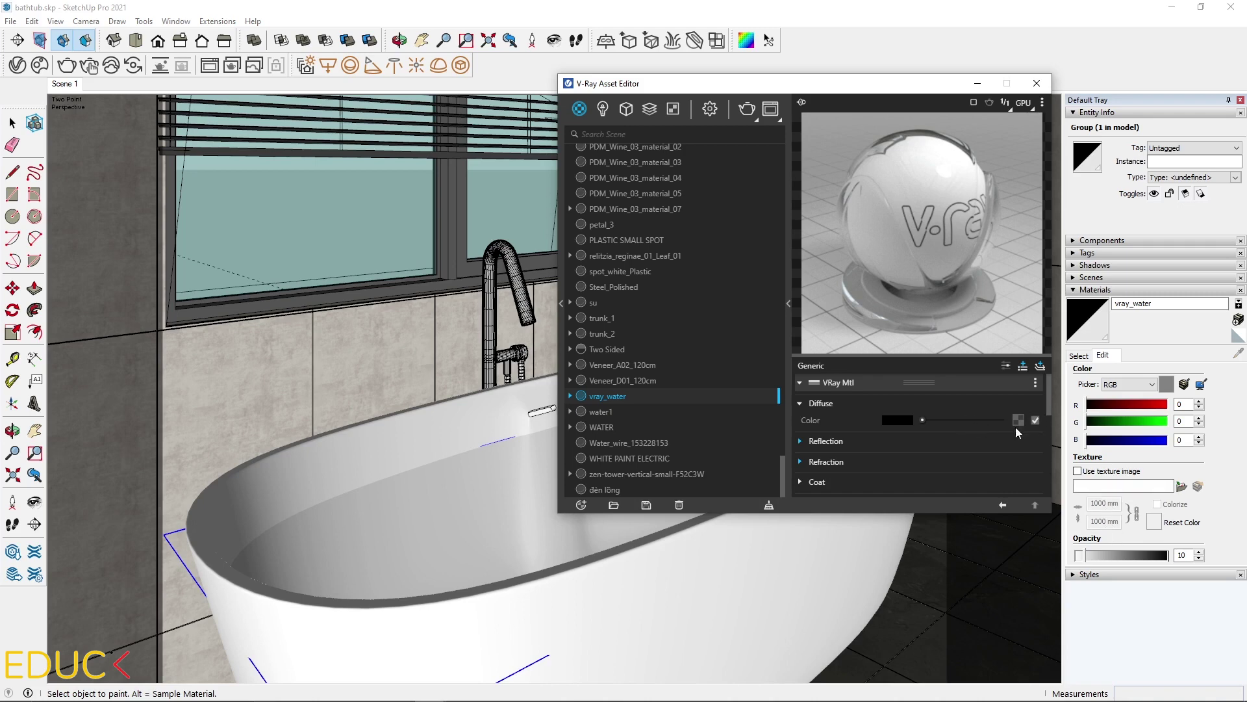
pyautogui.moveTo(1050, 391); pyautogui.dragTo(1050, 481)
pyautogui.click(872, 464)
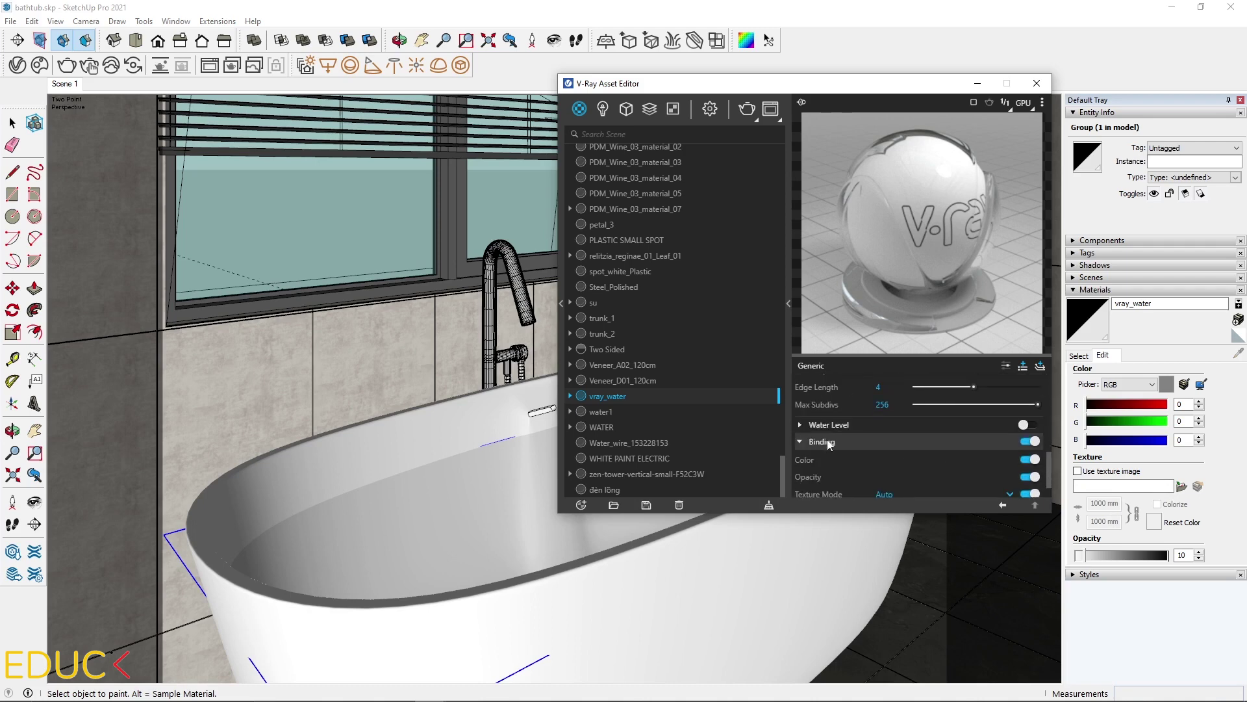
pyautogui.scroll(-1, 812, 437)
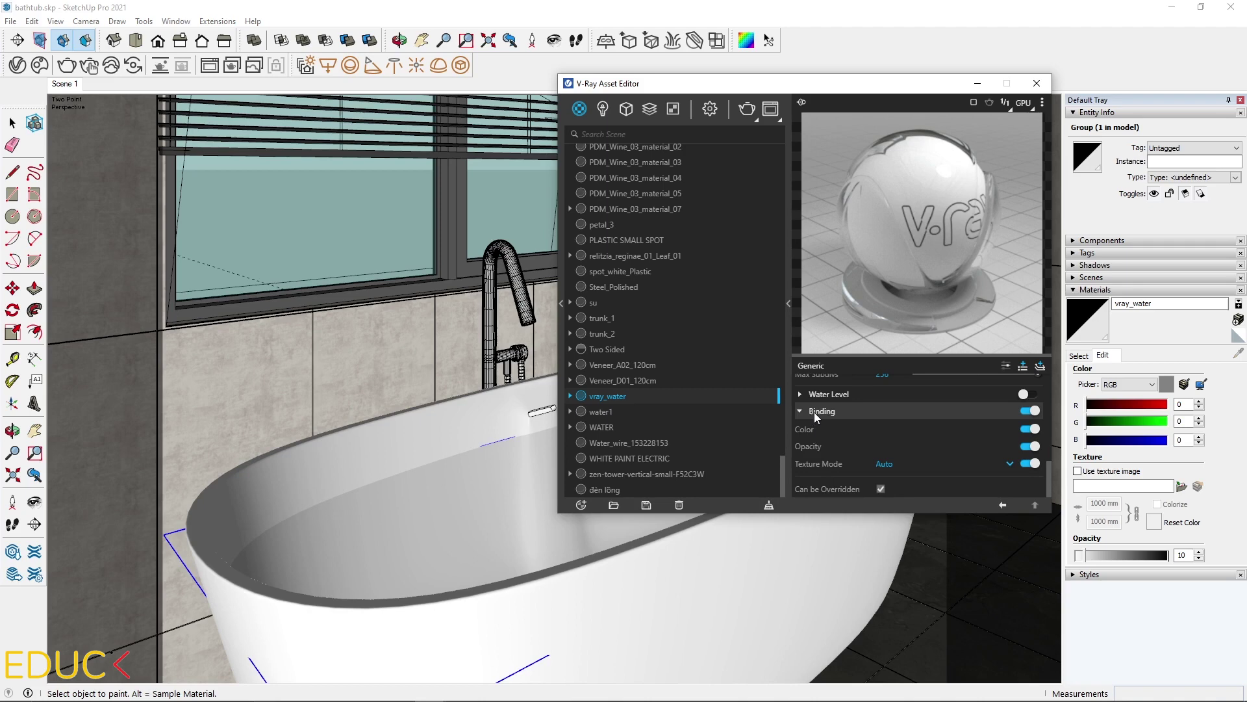
pyautogui.moveTo(811, 467)
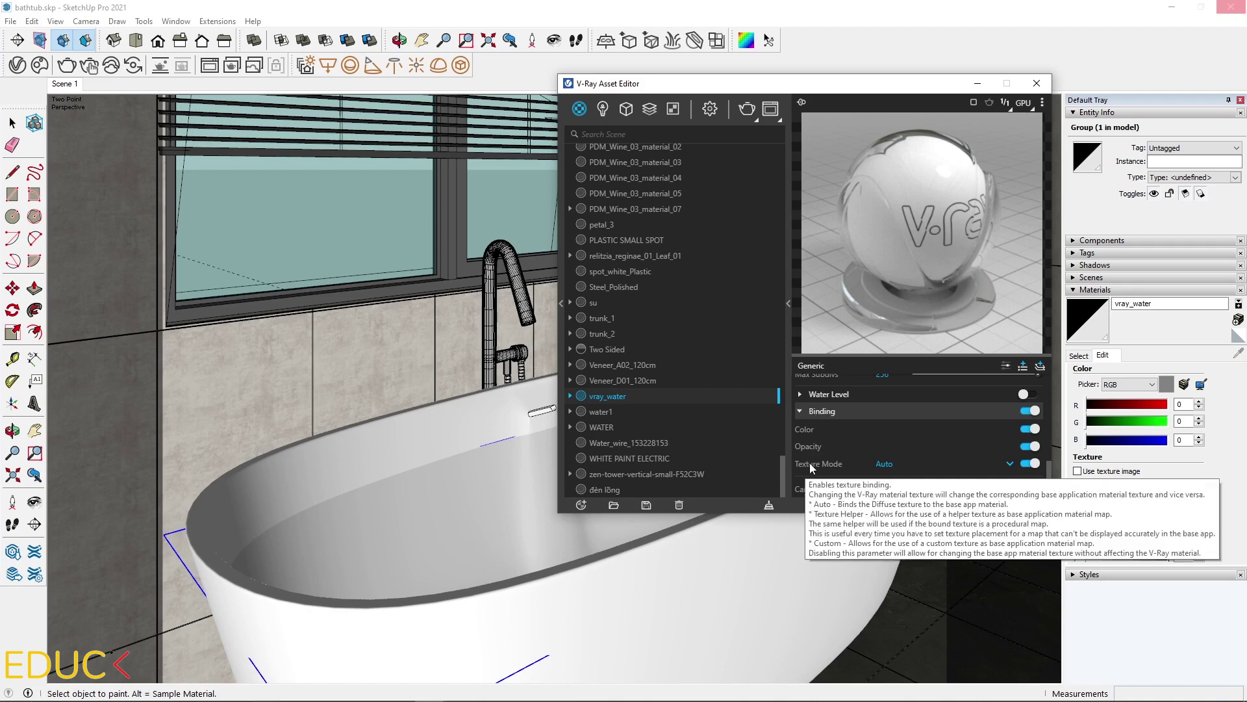
pyautogui.click(891, 466)
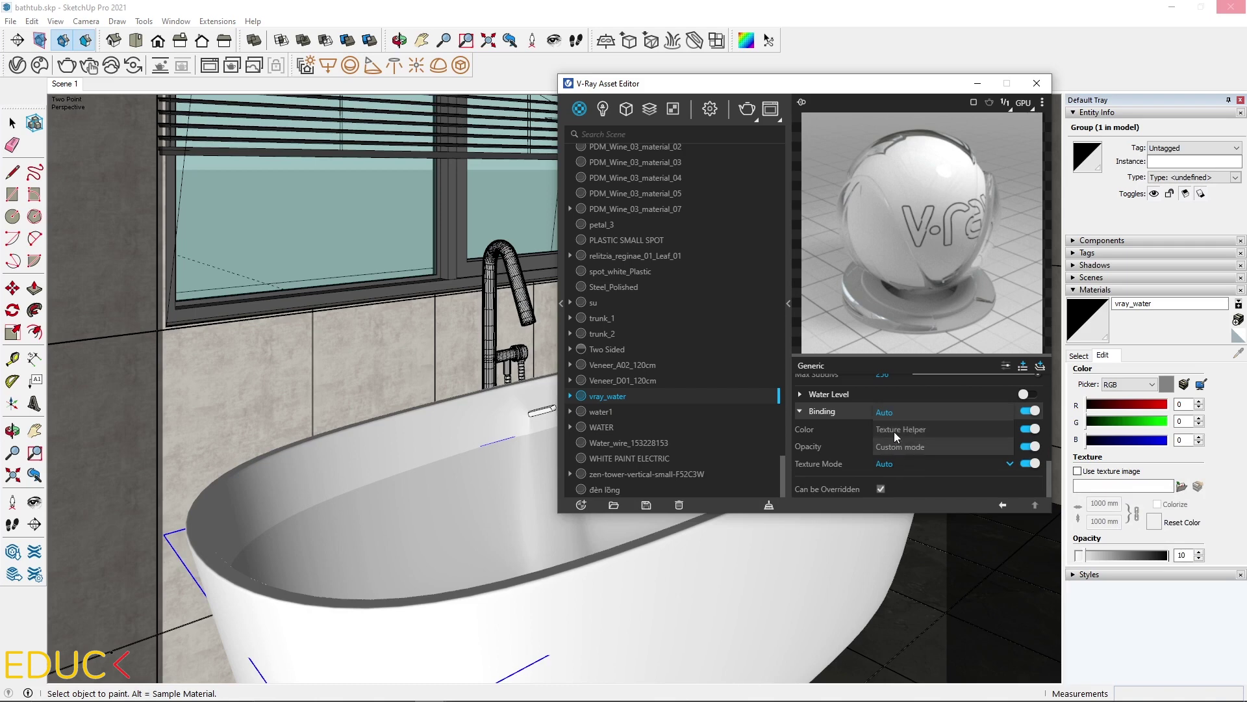
pyautogui.click(894, 432)
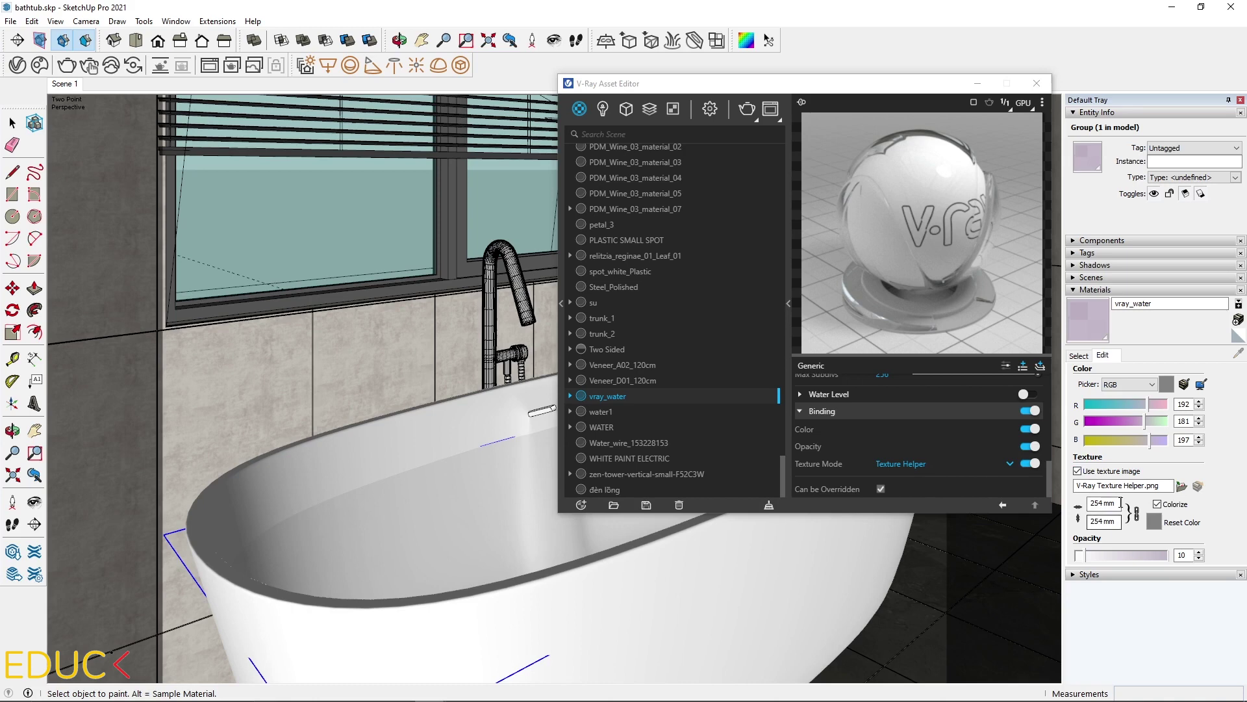
# Raise the water material's opacity to 100 and inspect the new render at 100% size
pyautogui.click(1088, 520)
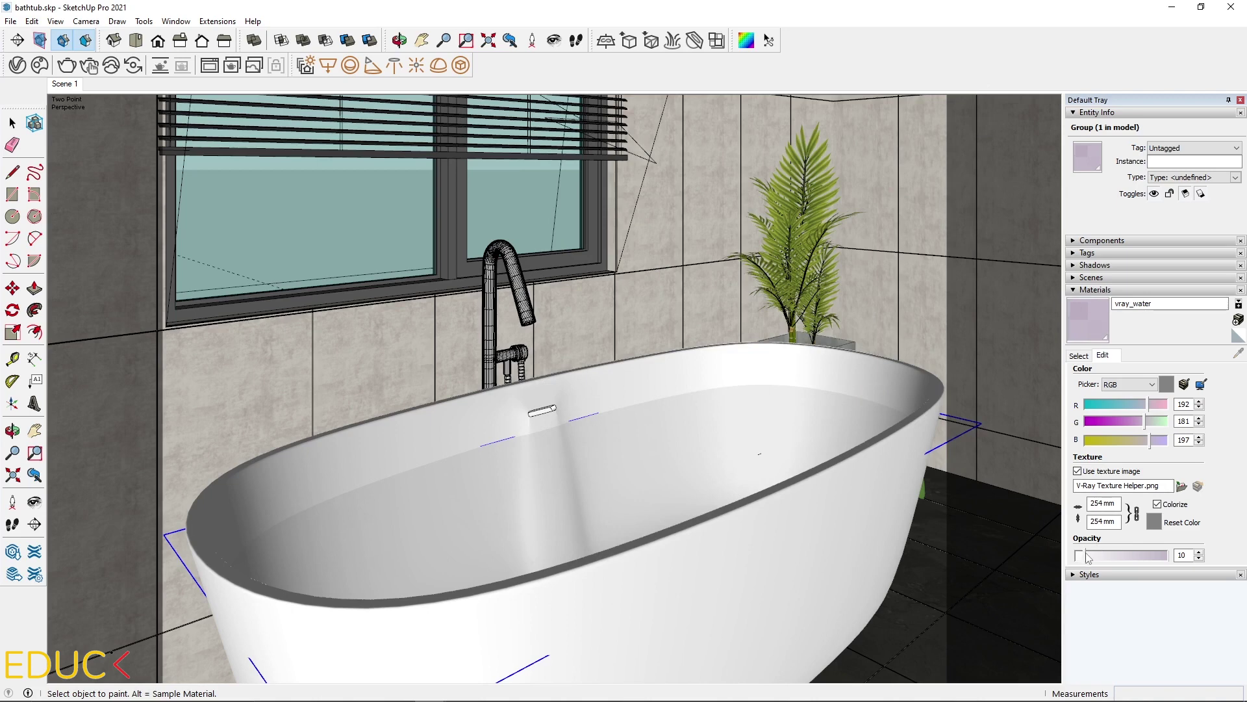
pyautogui.moveTo(1088, 560); pyautogui.dragTo(1178, 556)
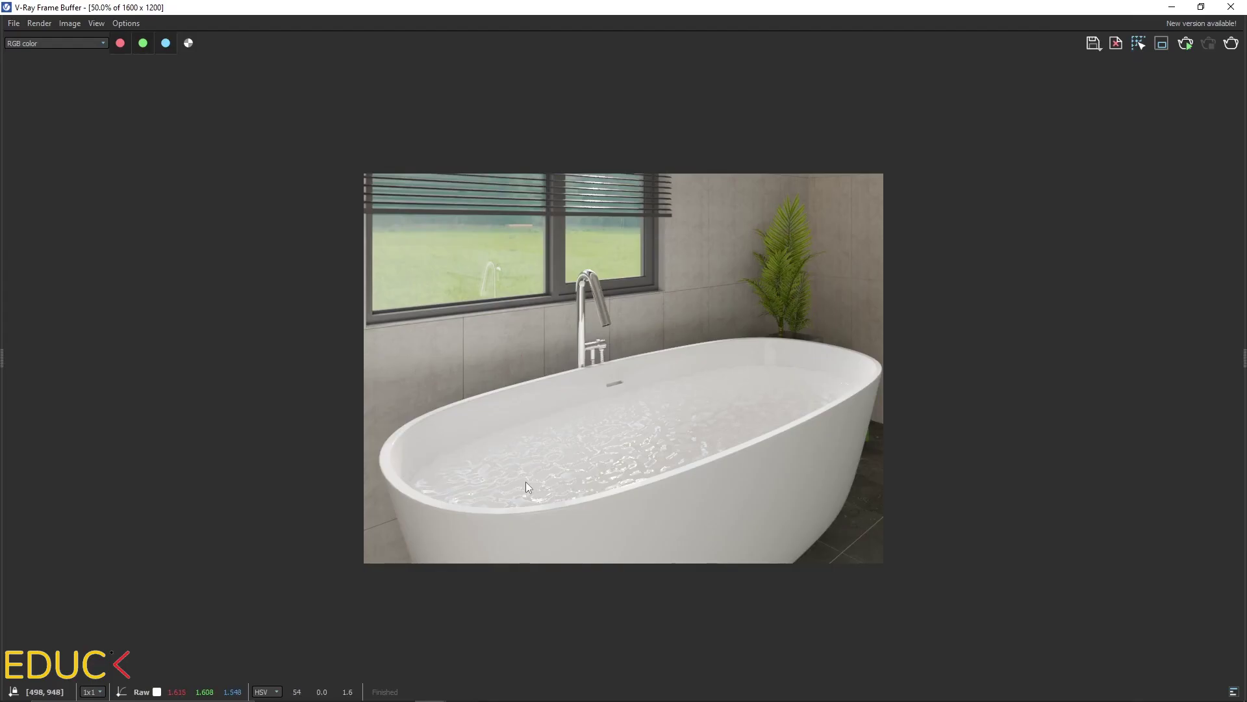
pyautogui.doubleClick(525, 482)
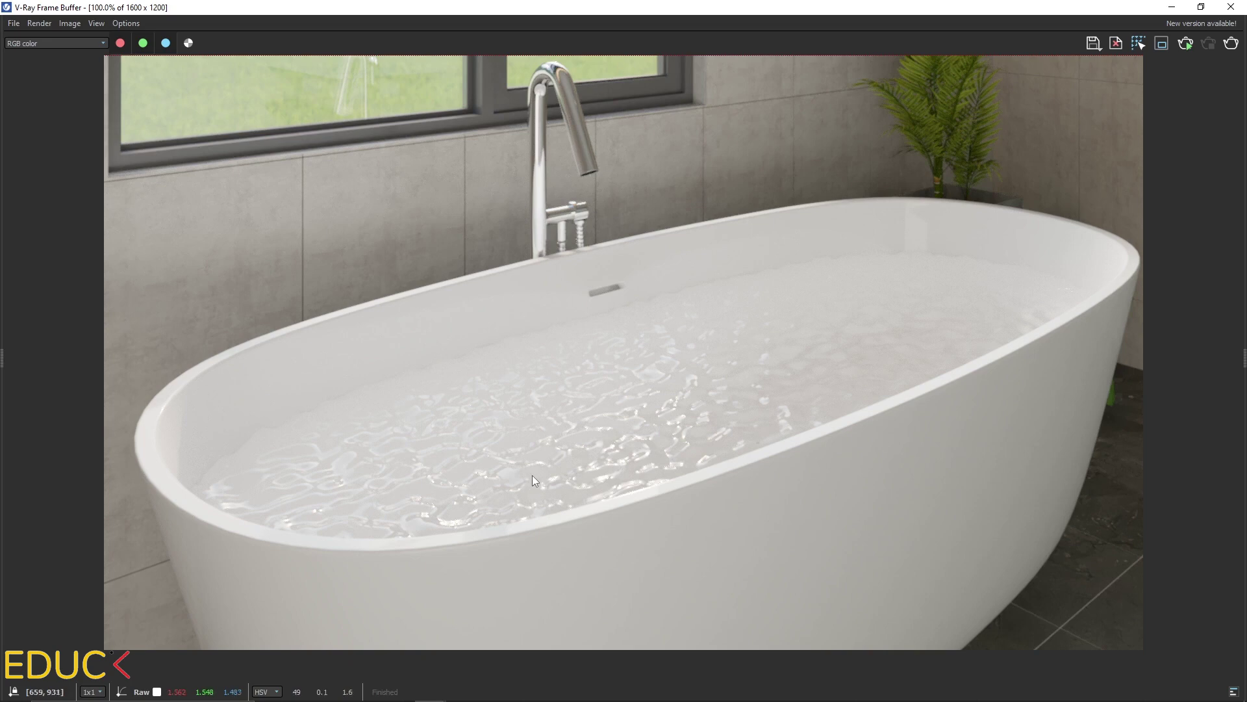
pyautogui.click(1231, 7)
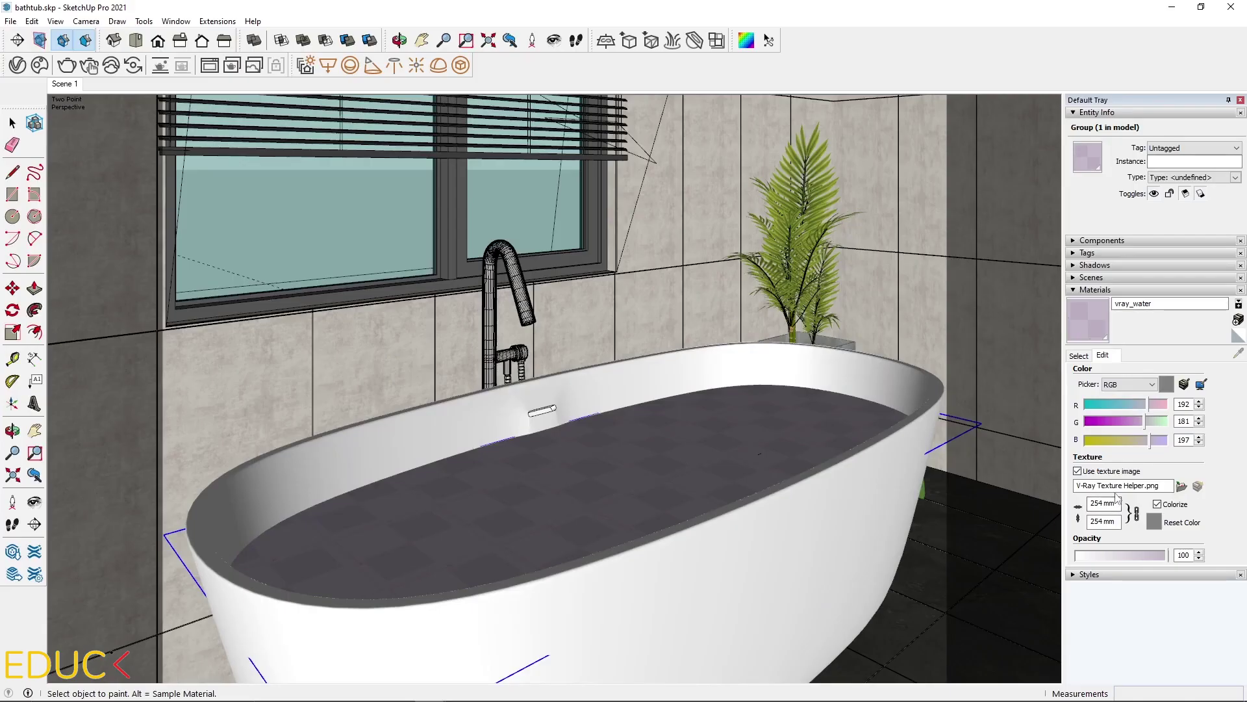
# Set the vray_water texture width to 1000 mm
pyautogui.doubleClick(1098, 504)
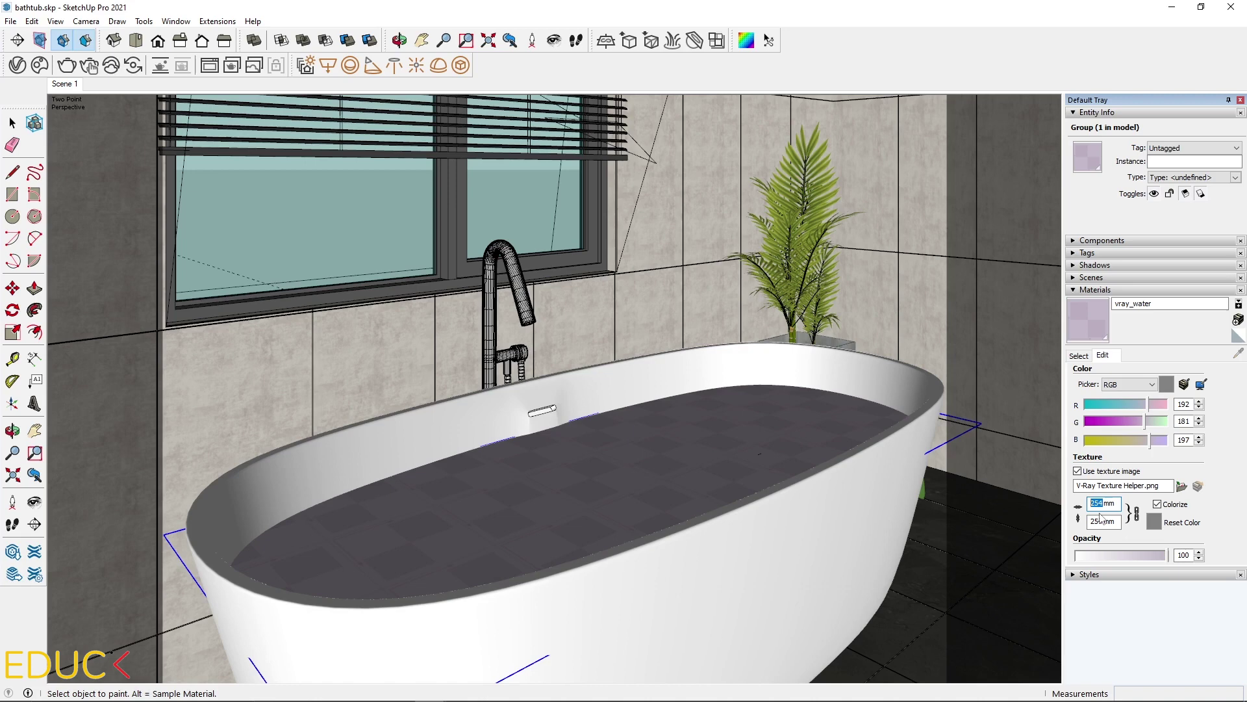
pyautogui.write('1000')
pyautogui.press('Return')
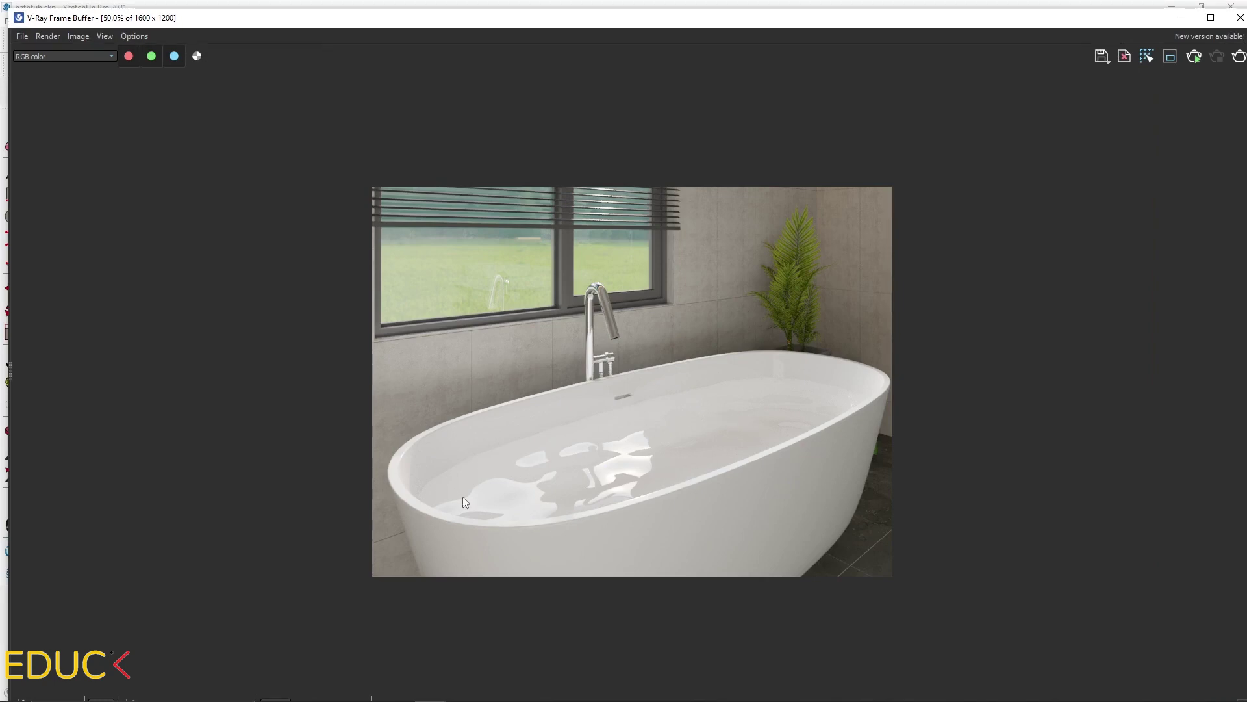
# Lower the vray_water displacement amount to 0.1 and re-render the scene
pyautogui.click(1181, 18)
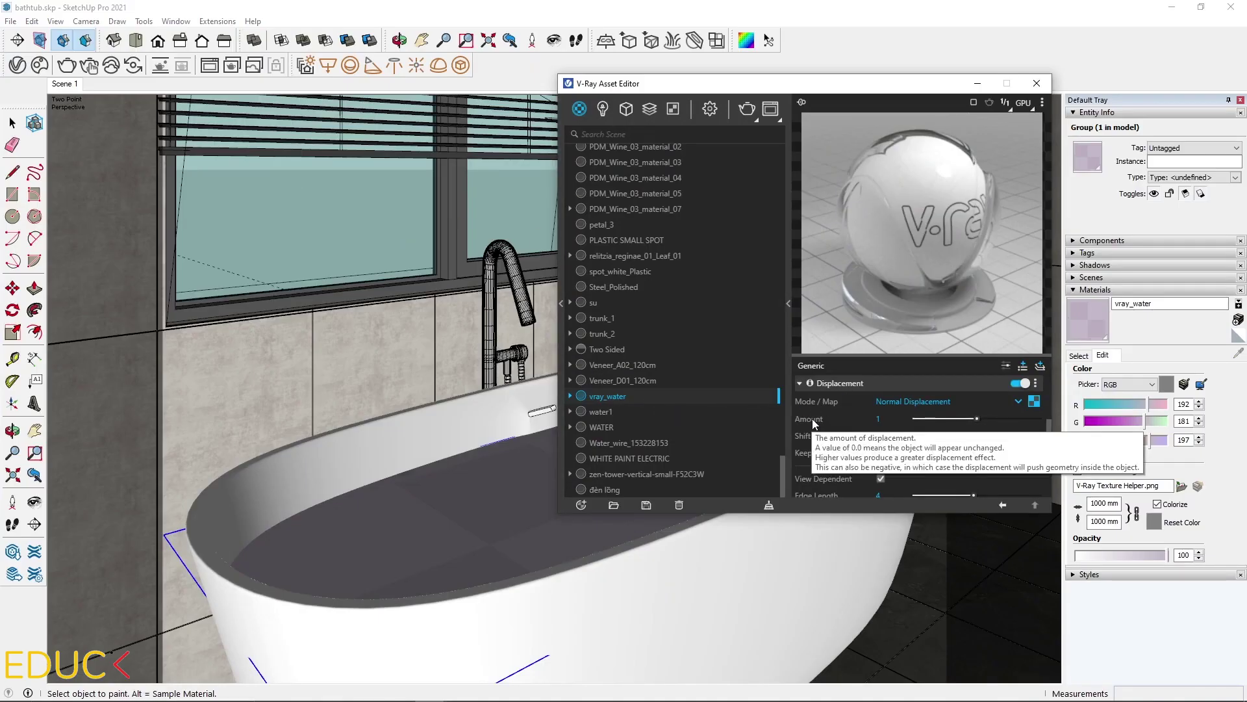
pyautogui.click(879, 418)
pyautogui.moveTo(890, 419); pyautogui.dragTo(872, 415)
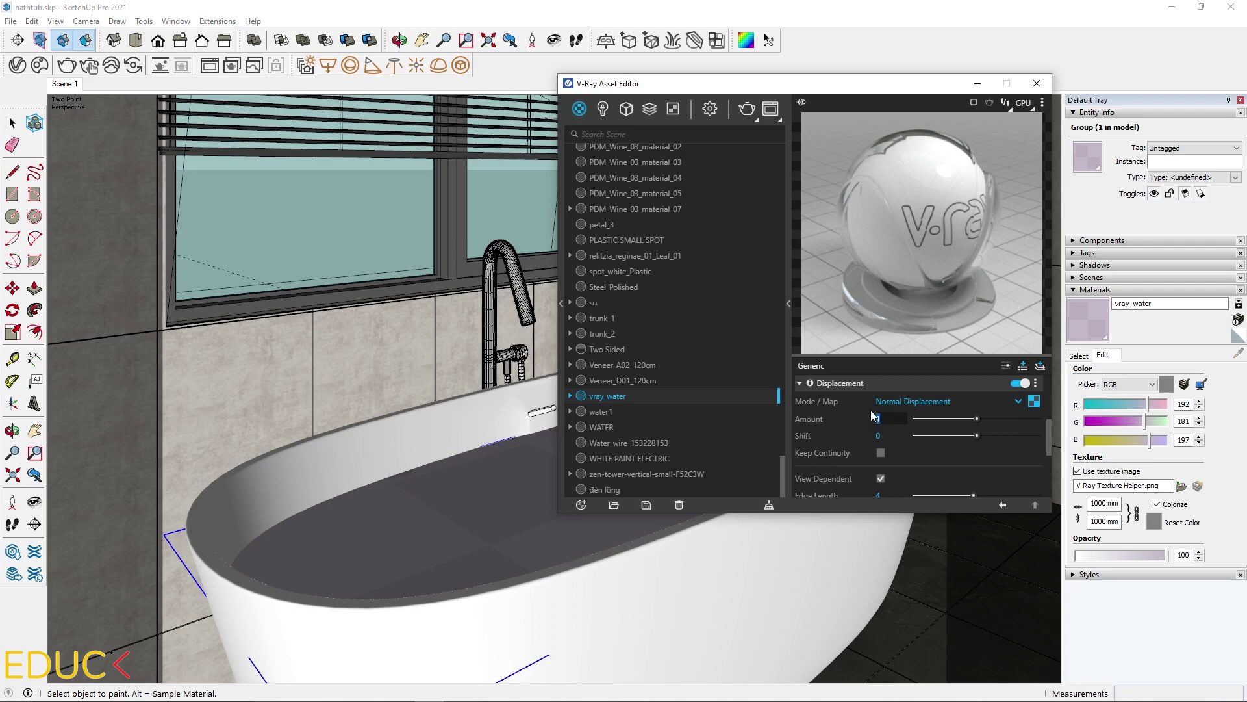
pyautogui.write('0.1')
pyautogui.press('Return')
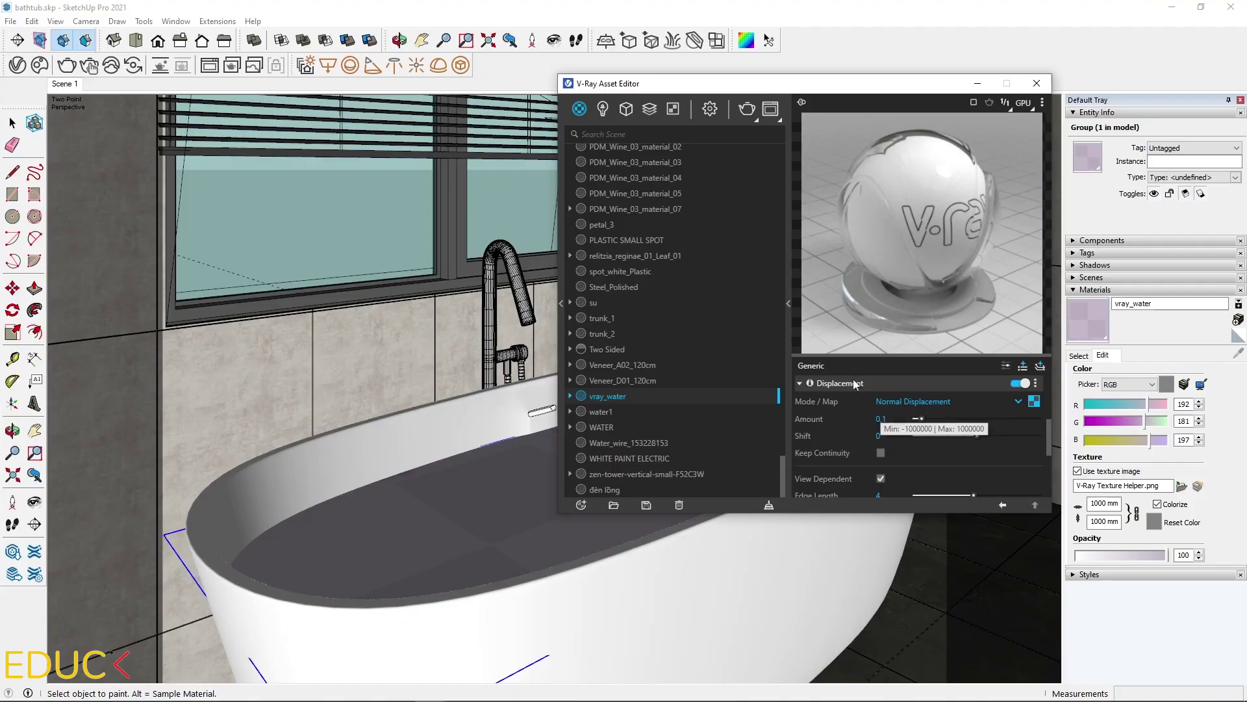
pyautogui.click(747, 108)
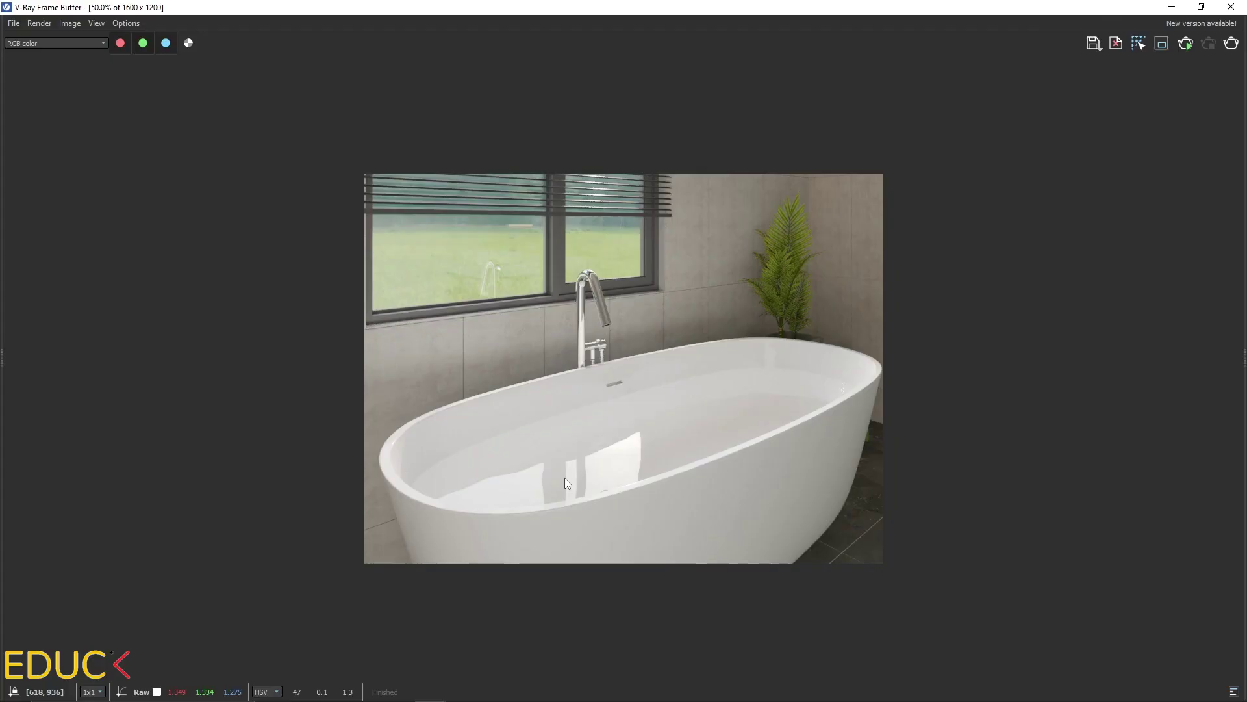
pyautogui.scroll(2, 565, 480)
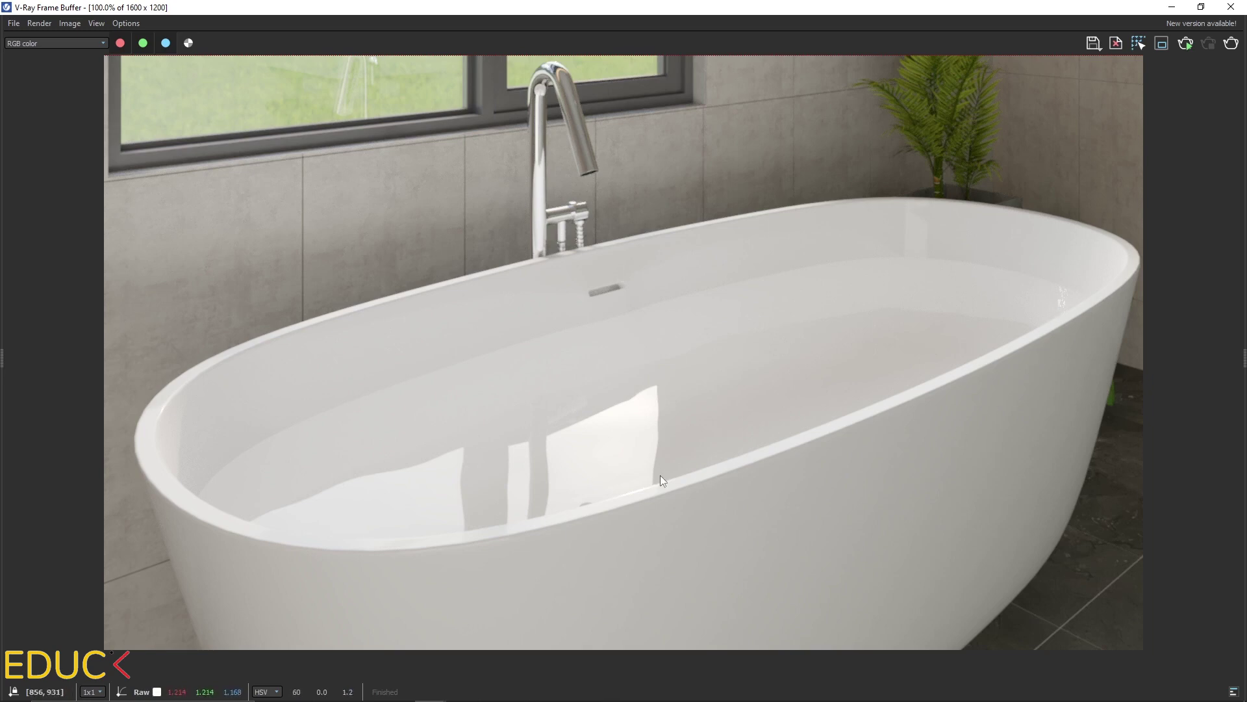
pyautogui.scroll(-2, 661, 475)
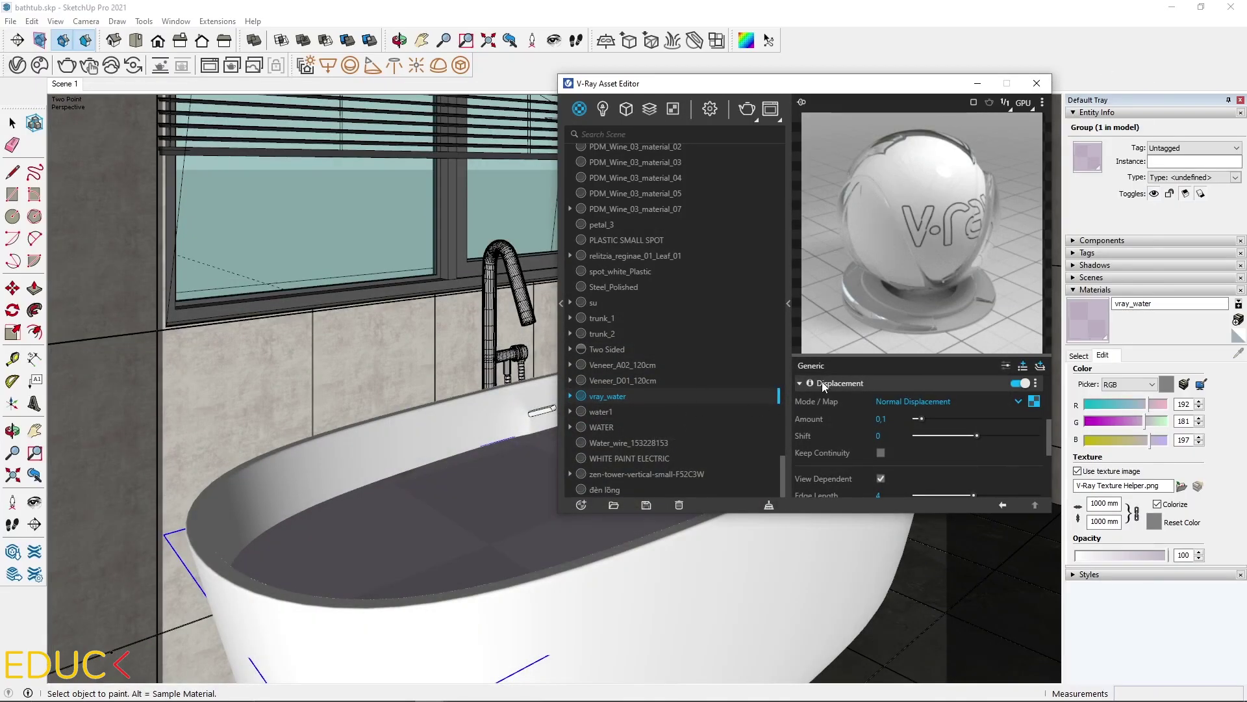
# Set the refraction fog colour to a light cyan, R70 G180 B200
pyautogui.scroll(3, 829, 434)
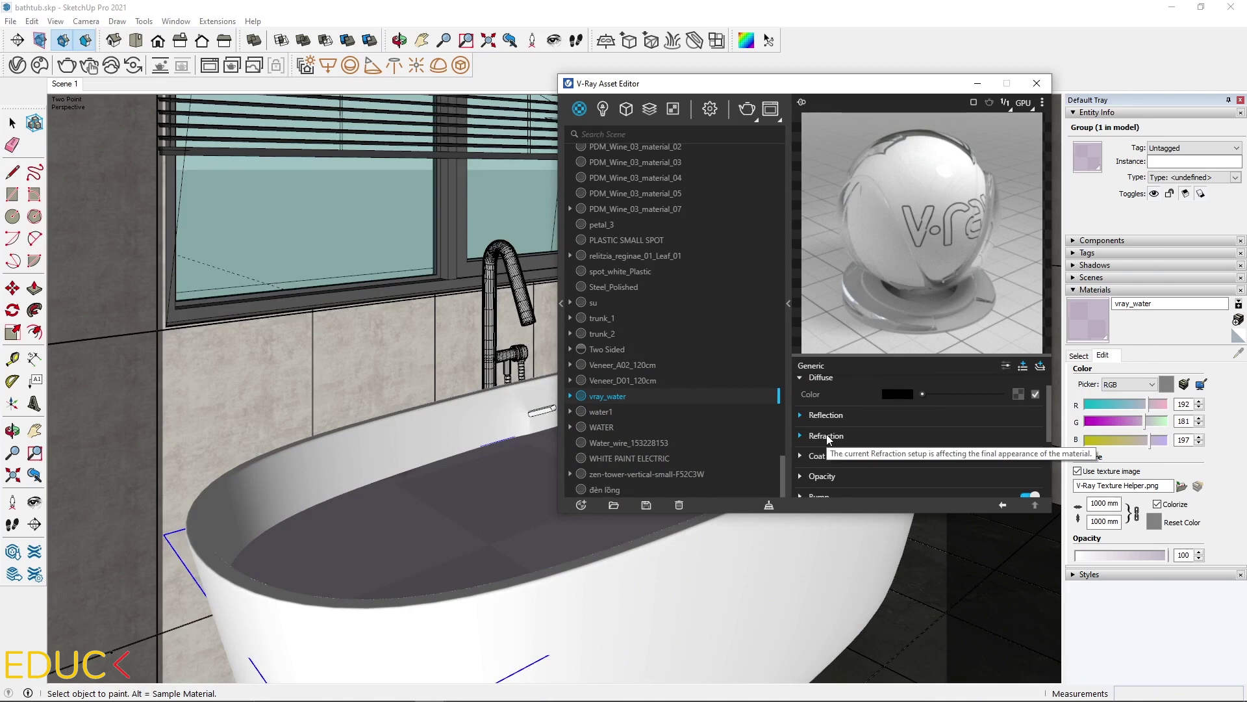
pyautogui.click(827, 437)
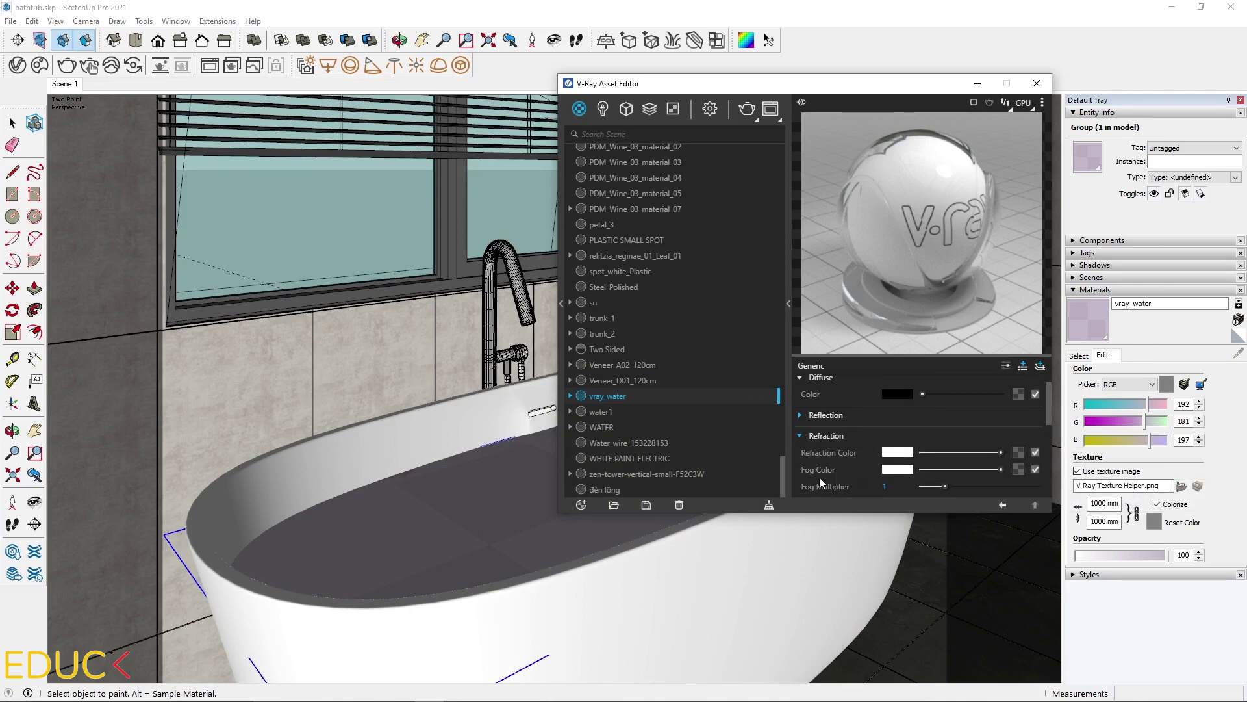
pyautogui.click(896, 469)
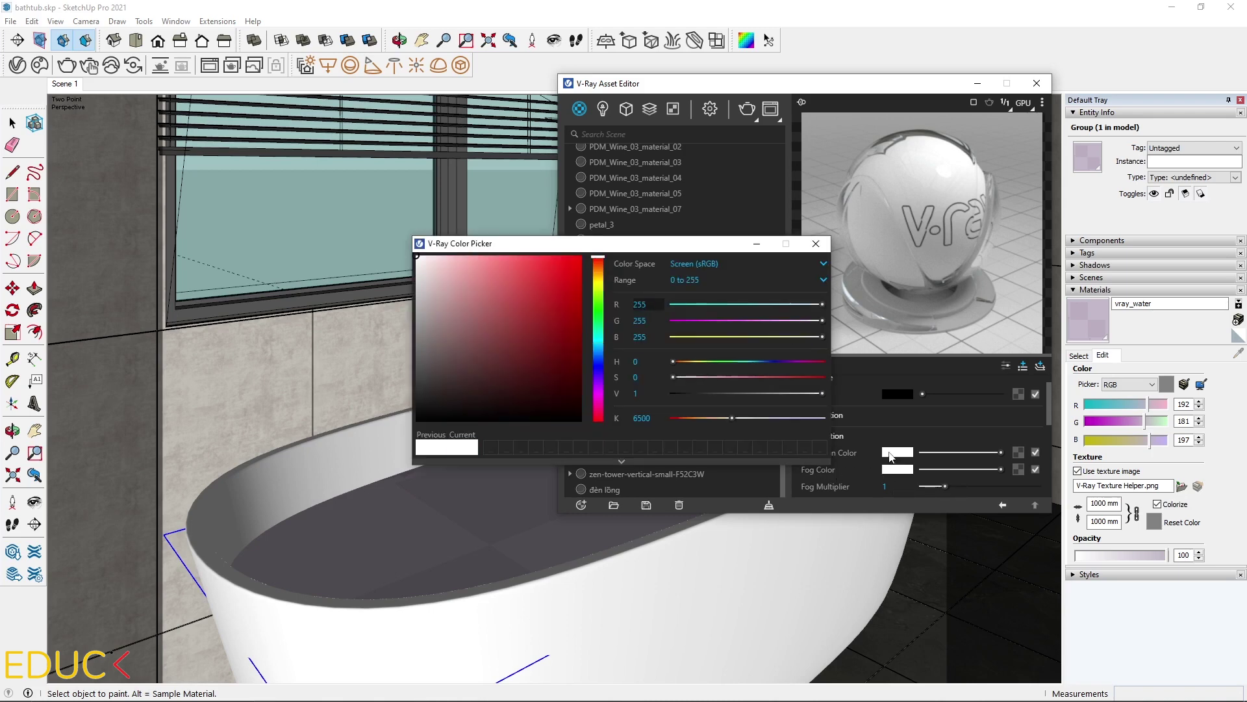
pyautogui.click(594, 356)
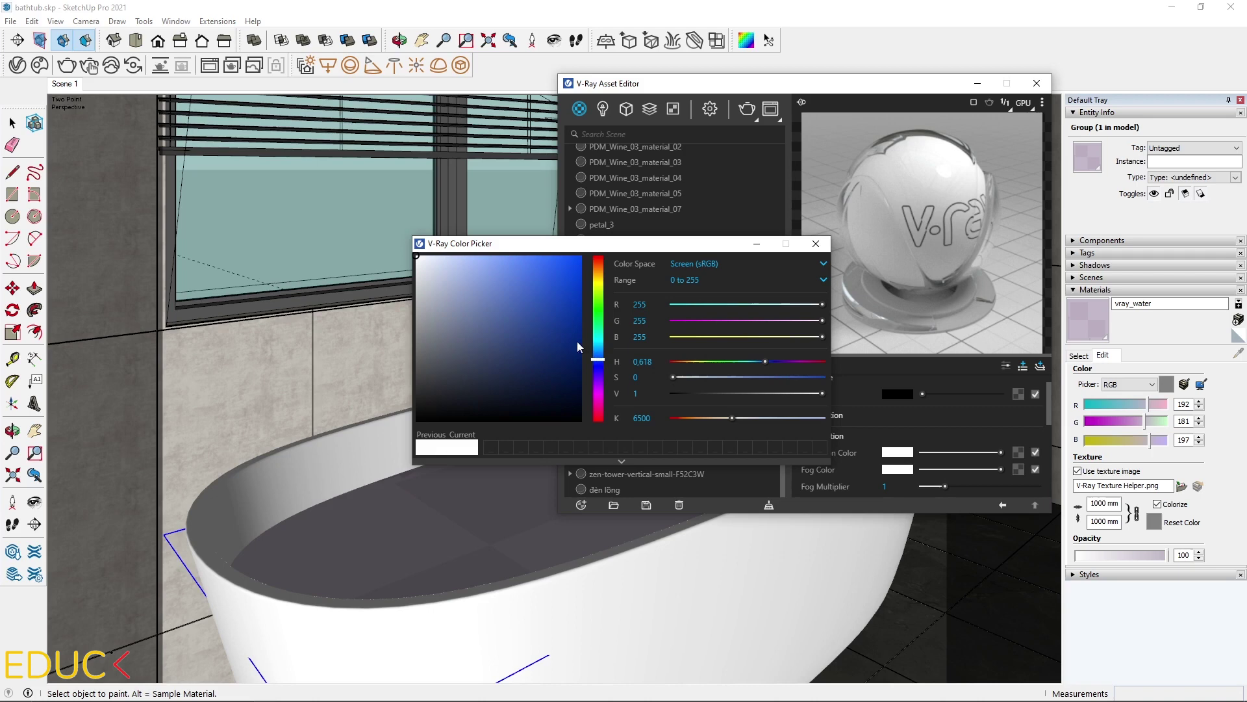
pyautogui.moveTo(577, 341)
pyautogui.mouseDown()
pyautogui.moveTo(551, 336)
pyautogui.moveTo(563, 312)
pyautogui.moveTo(552, 281)
pyautogui.moveTo(529, 279)
pyautogui.mouseUp()
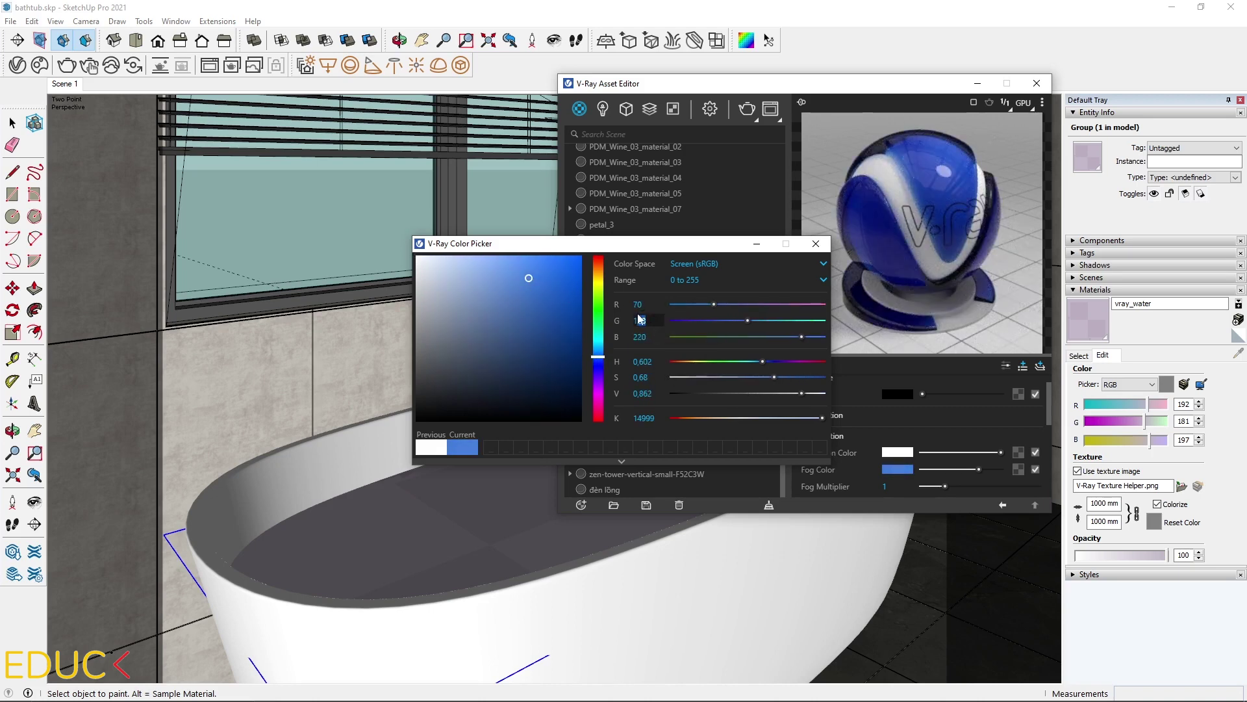
pyautogui.doubleClick(640, 337)
pyautogui.write('200')
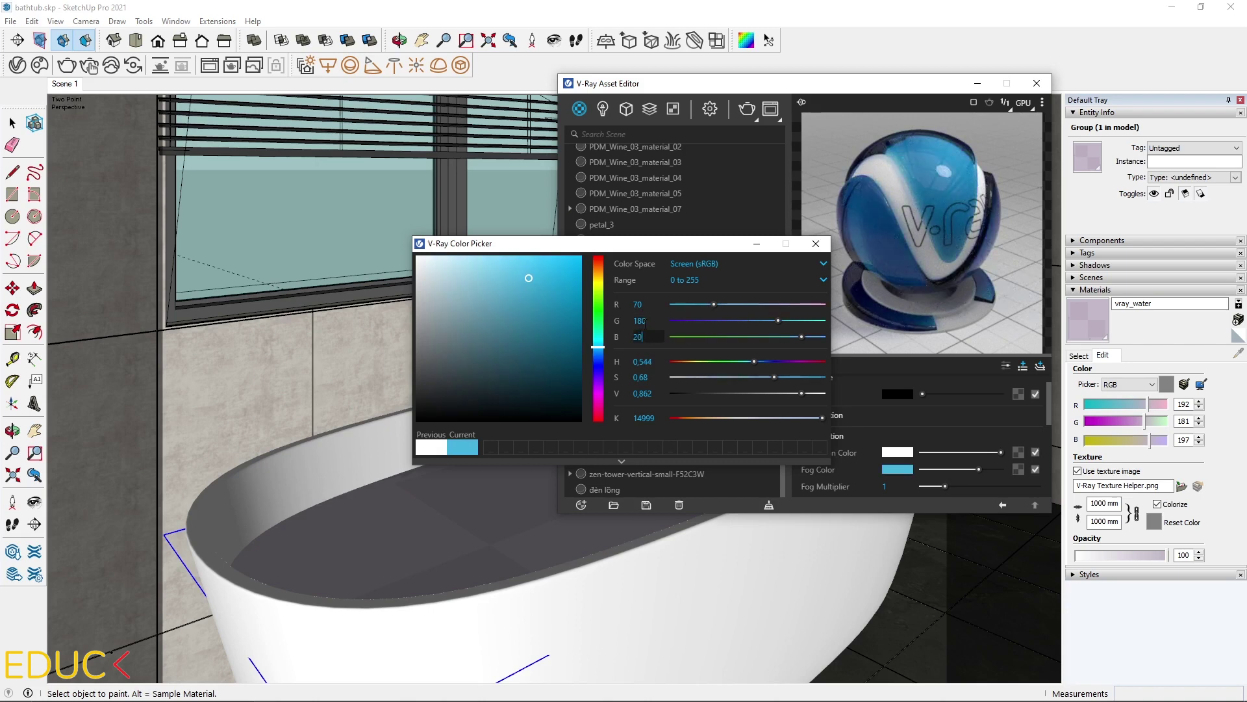
pyautogui.doubleClick(639, 320)
pyautogui.write('180')
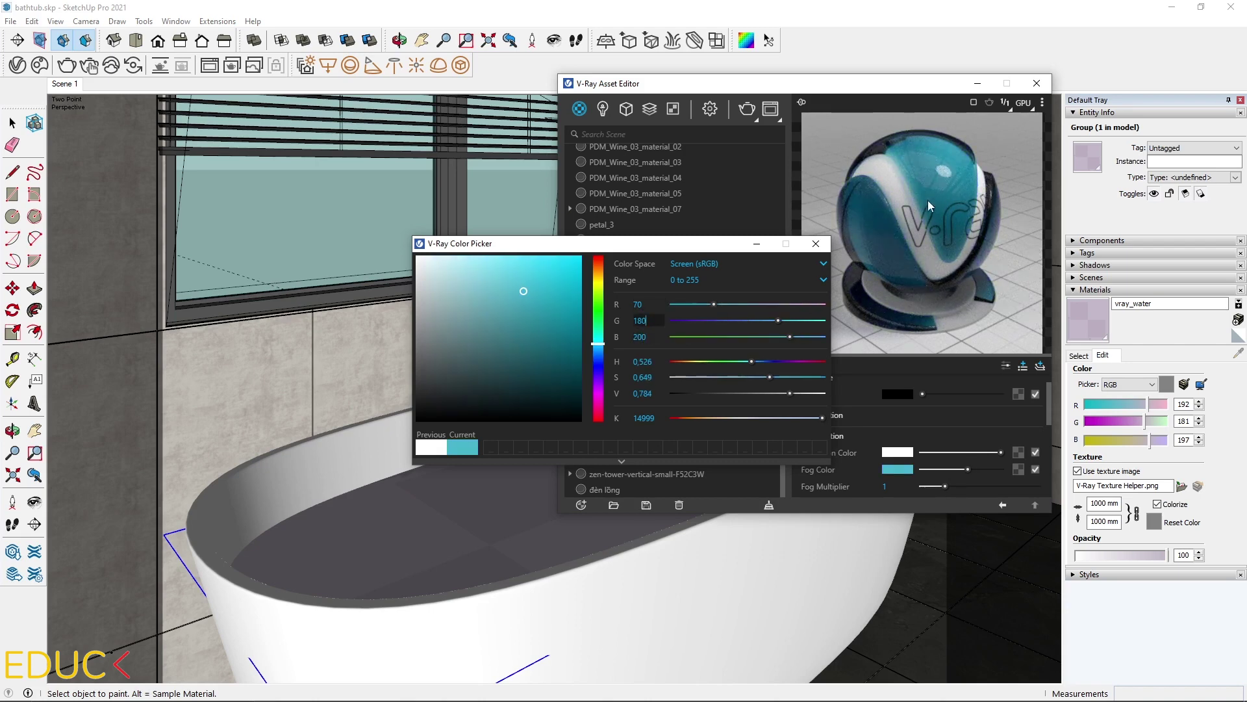
pyautogui.click(816, 243)
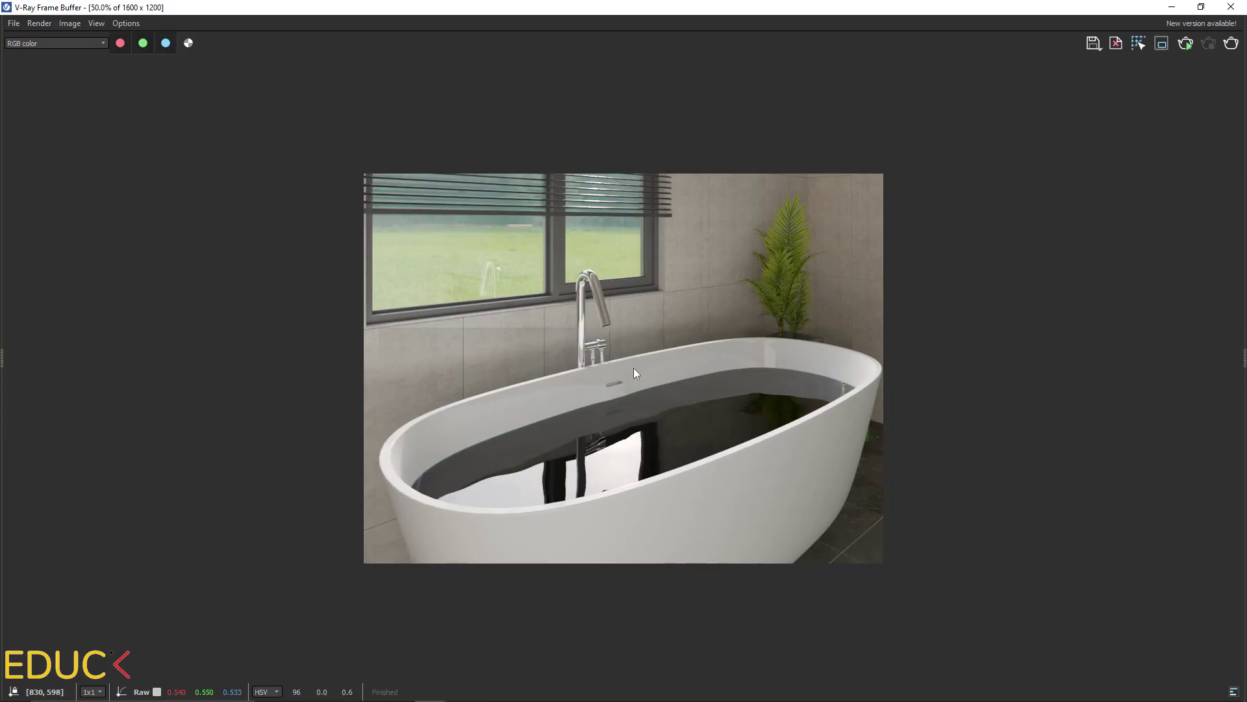
# Reduce the vray_water fog multiplier to 0.003 after the too-dark render
pyautogui.scroll(2, 633, 368)
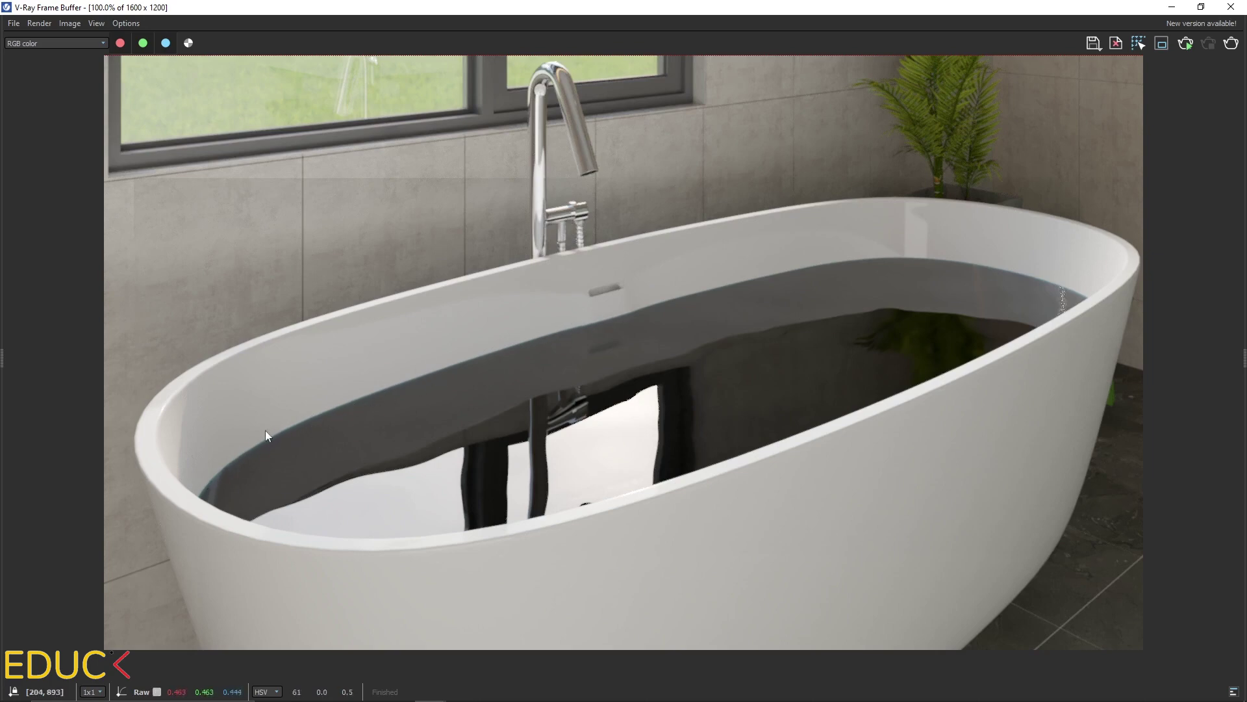
pyautogui.scroll(-2, 599, 465)
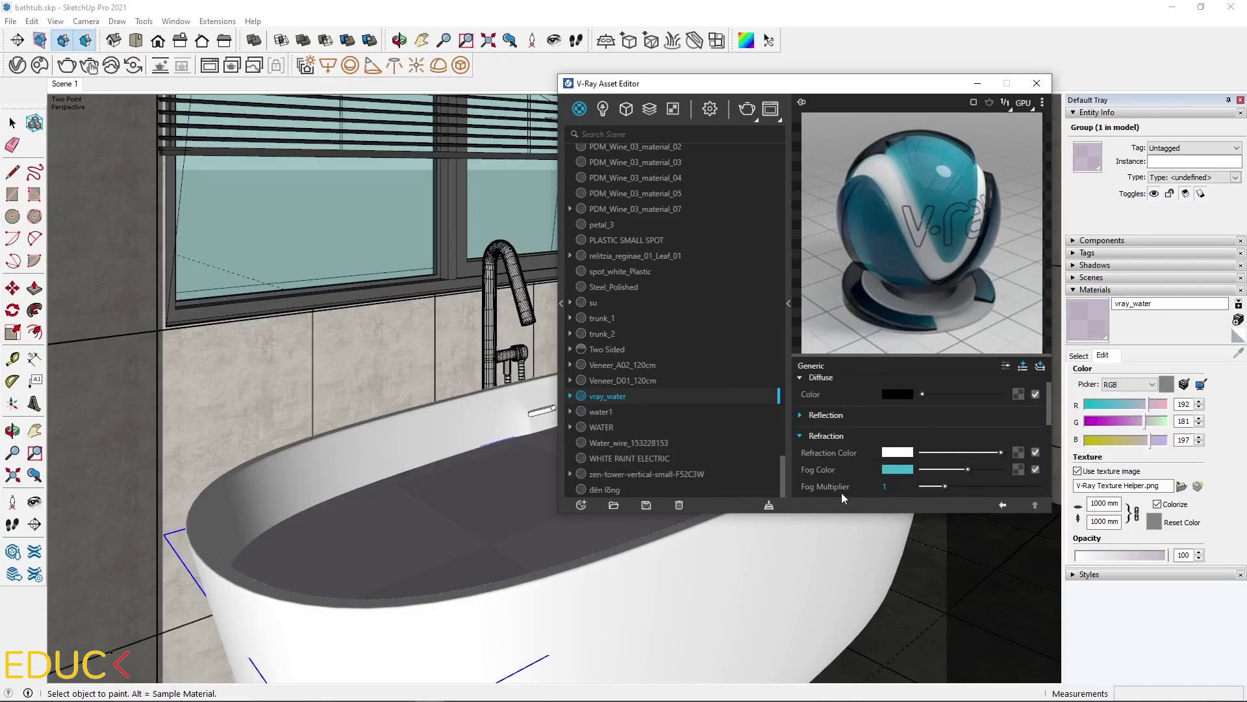
pyautogui.moveTo(947, 486); pyautogui.dragTo(1042, 488)
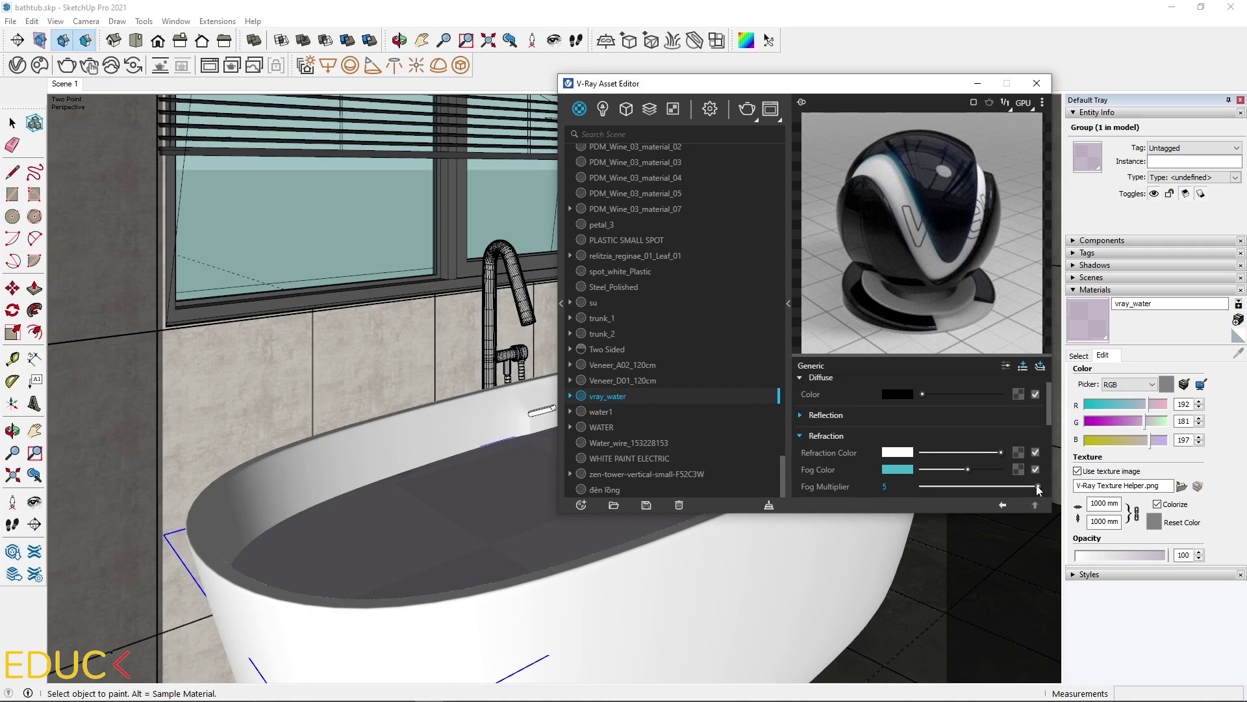
pyautogui.moveTo(1039, 486); pyautogui.dragTo(922, 487)
pyautogui.click(897, 488)
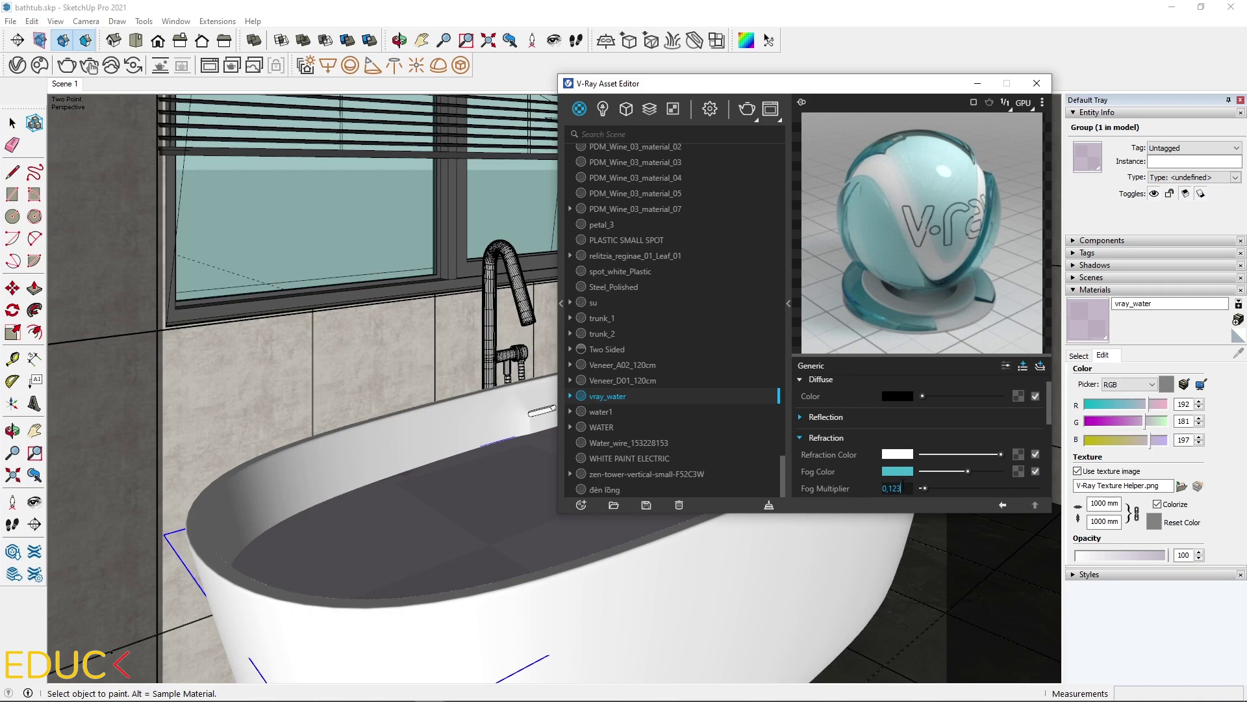
pyautogui.press('BackSpace')
pyautogui.press('BackSpace')
pyautogui.write('00')
pyautogui.press('Return')
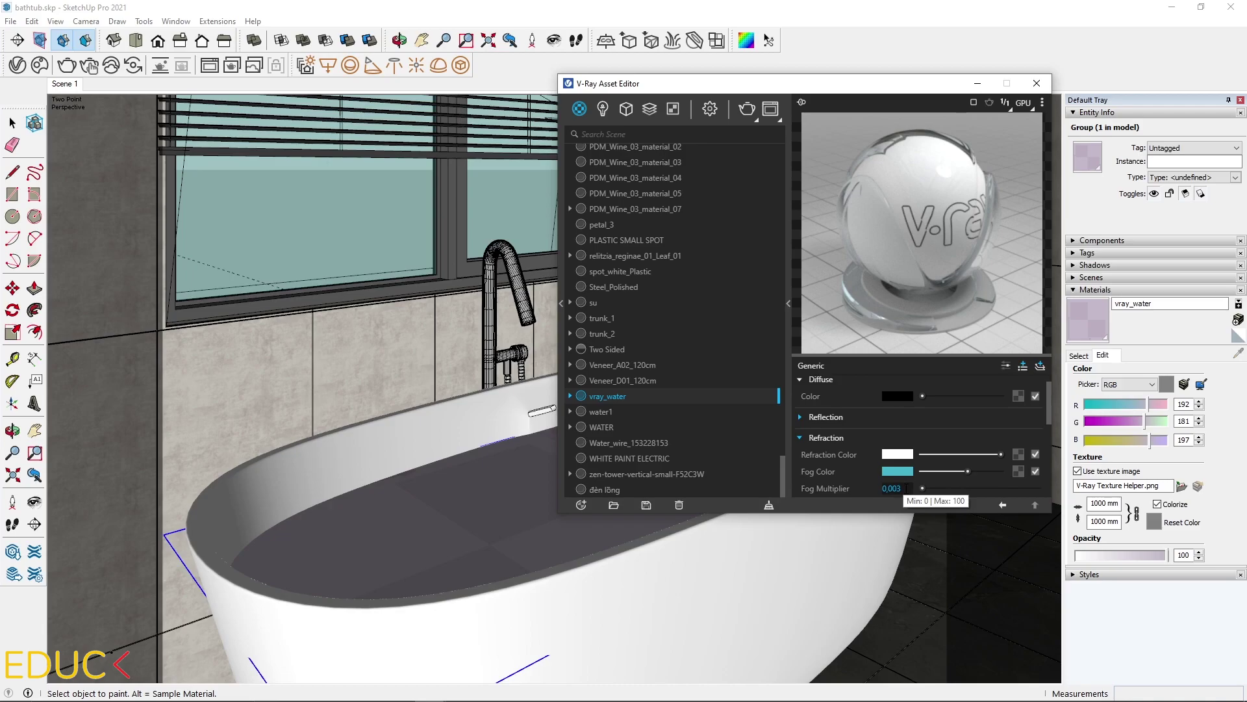
# Render the scene and inspect the light bluish bathwater at full size
pyautogui.click(748, 109)
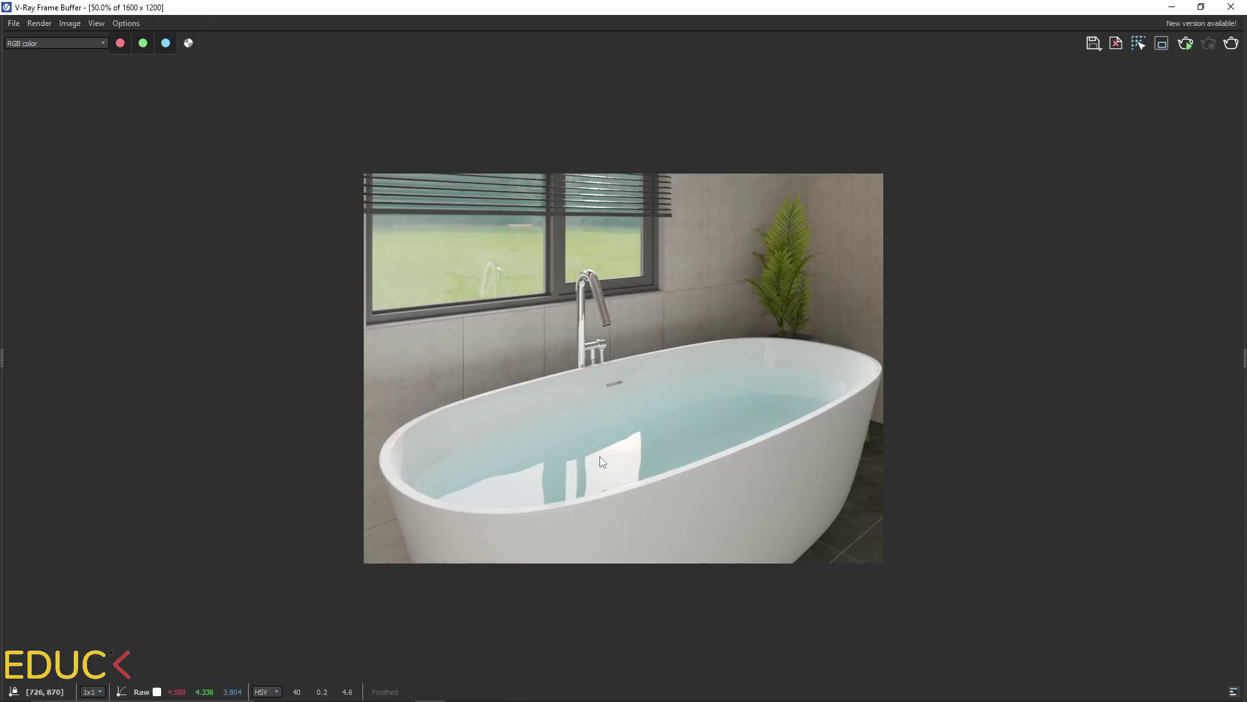
pyautogui.doubleClick(598, 456)
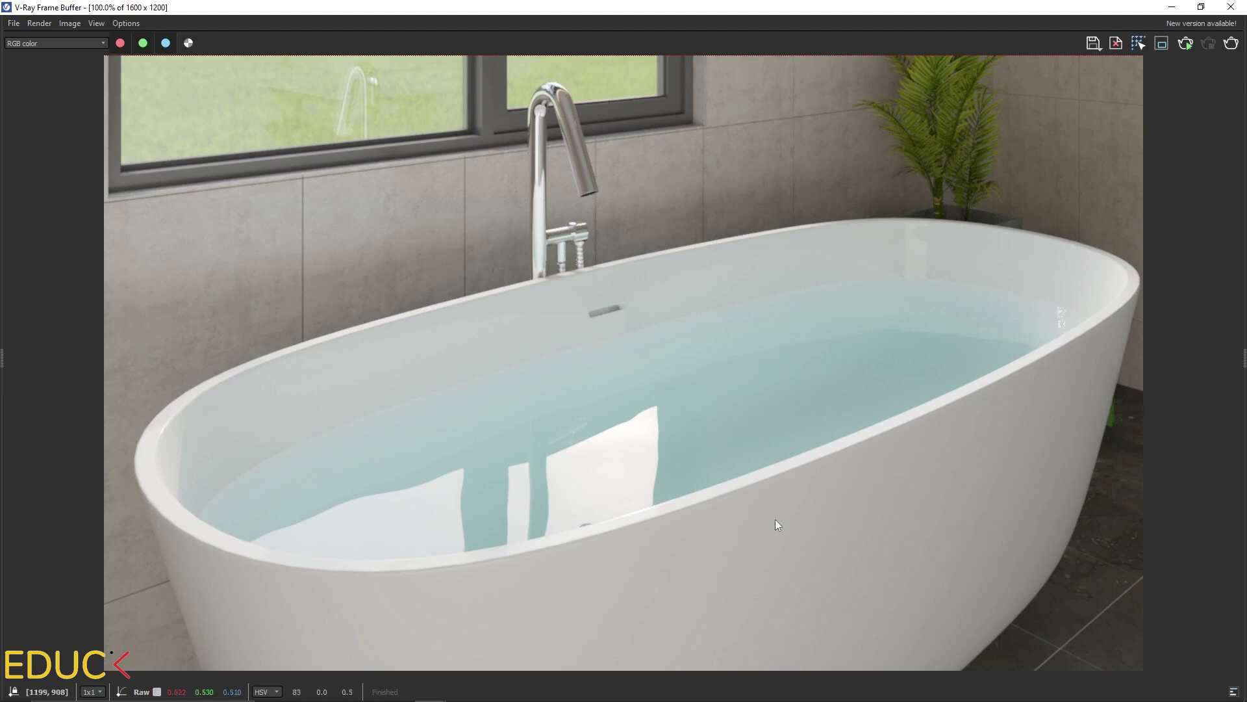
pyautogui.scroll(-1, 623, 553)
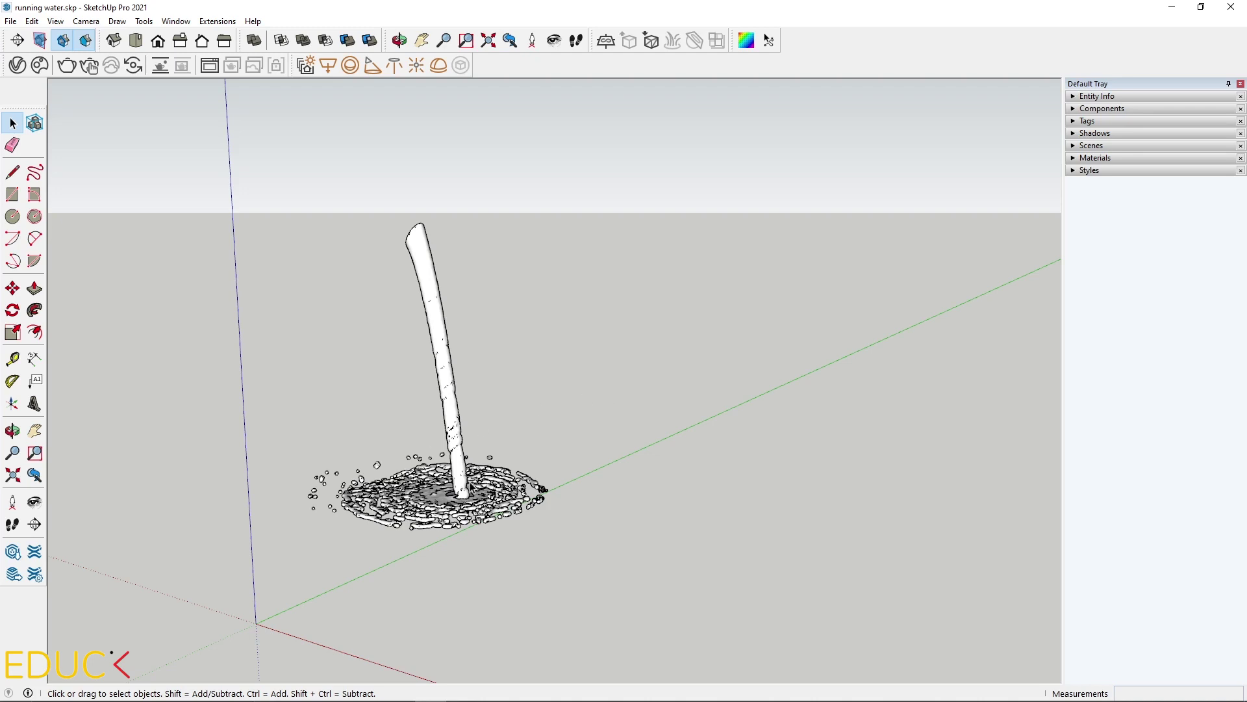
# Copy the stream-and-splash model into bathtub.skp and place it at the faucet spout
pyautogui.moveTo(598, 349); pyautogui.dragTo(294, 594)
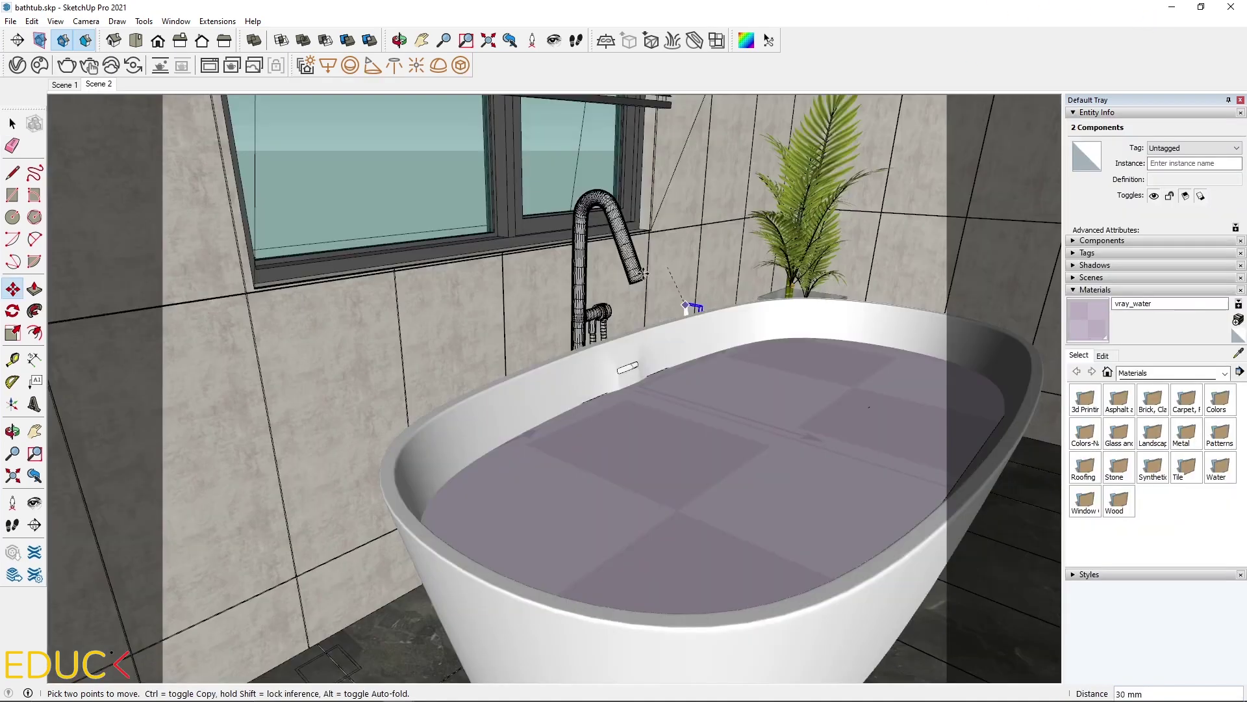
pyautogui.click(643, 273)
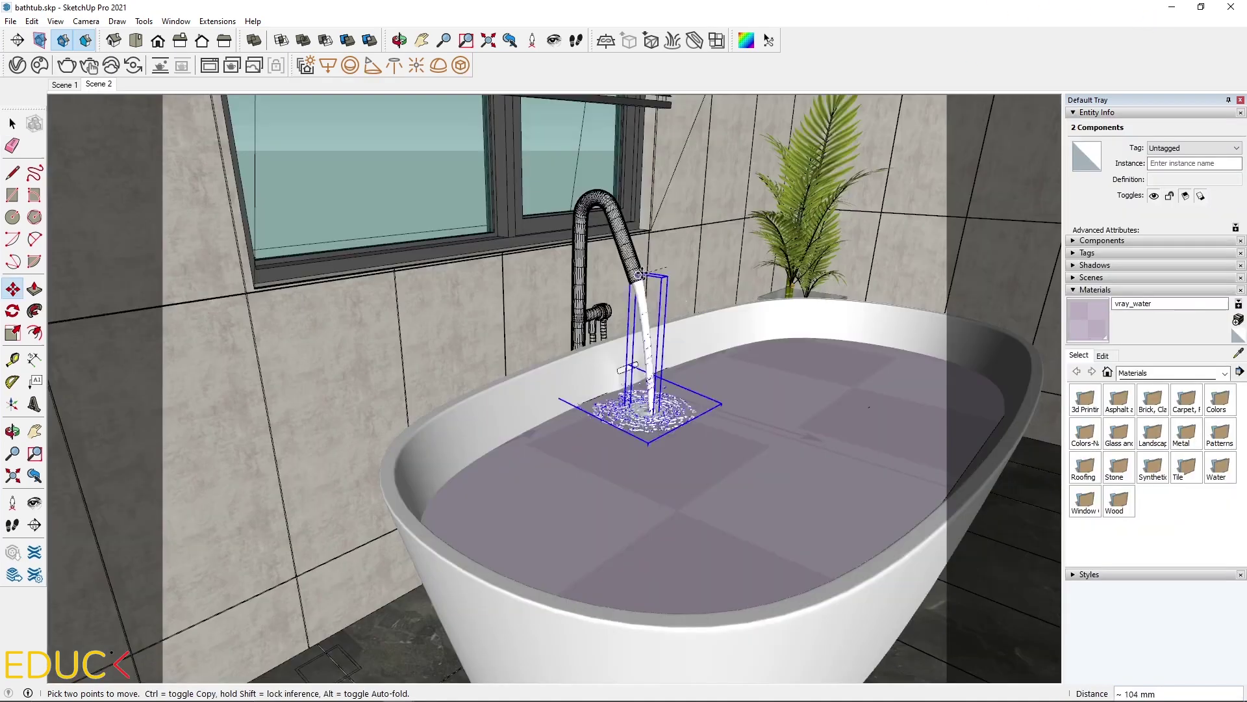
pyautogui.scroll(5, 640, 276)
pyautogui.scroll(3, 631, 296)
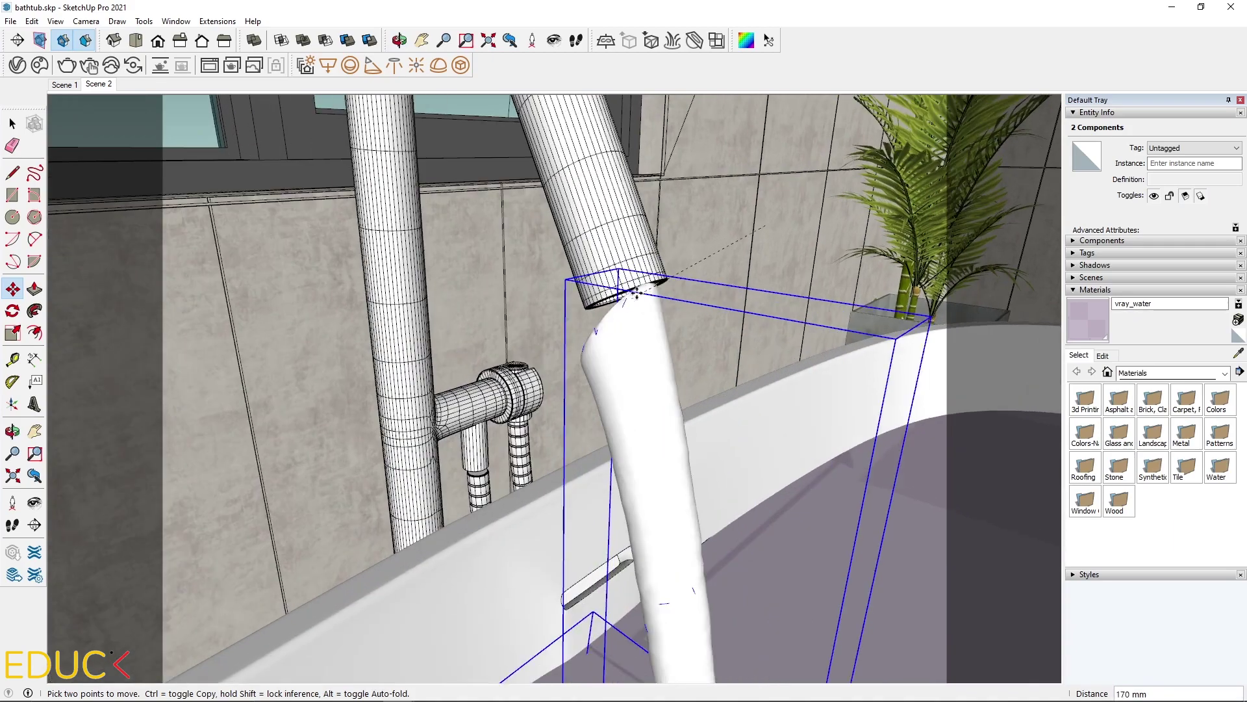
pyautogui.moveTo(630, 296); pyautogui.dragTo(585, 328, button='middle')
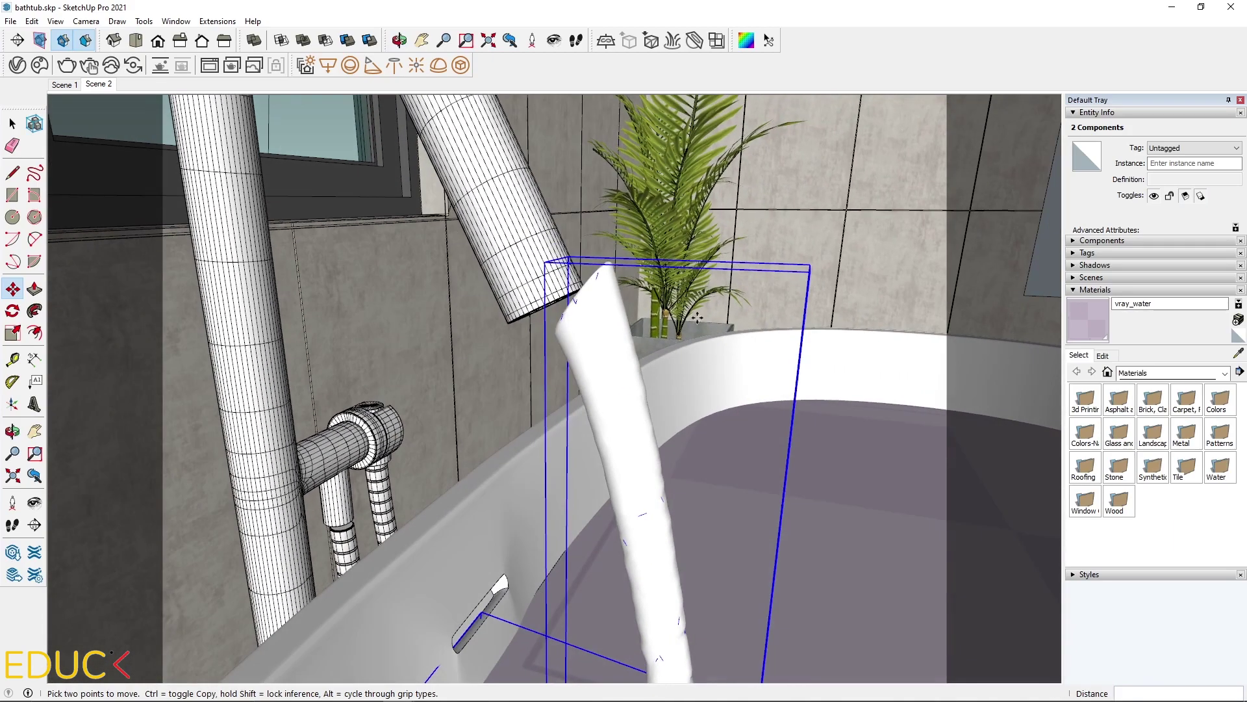
pyautogui.press('space')
pyautogui.click(563, 333)
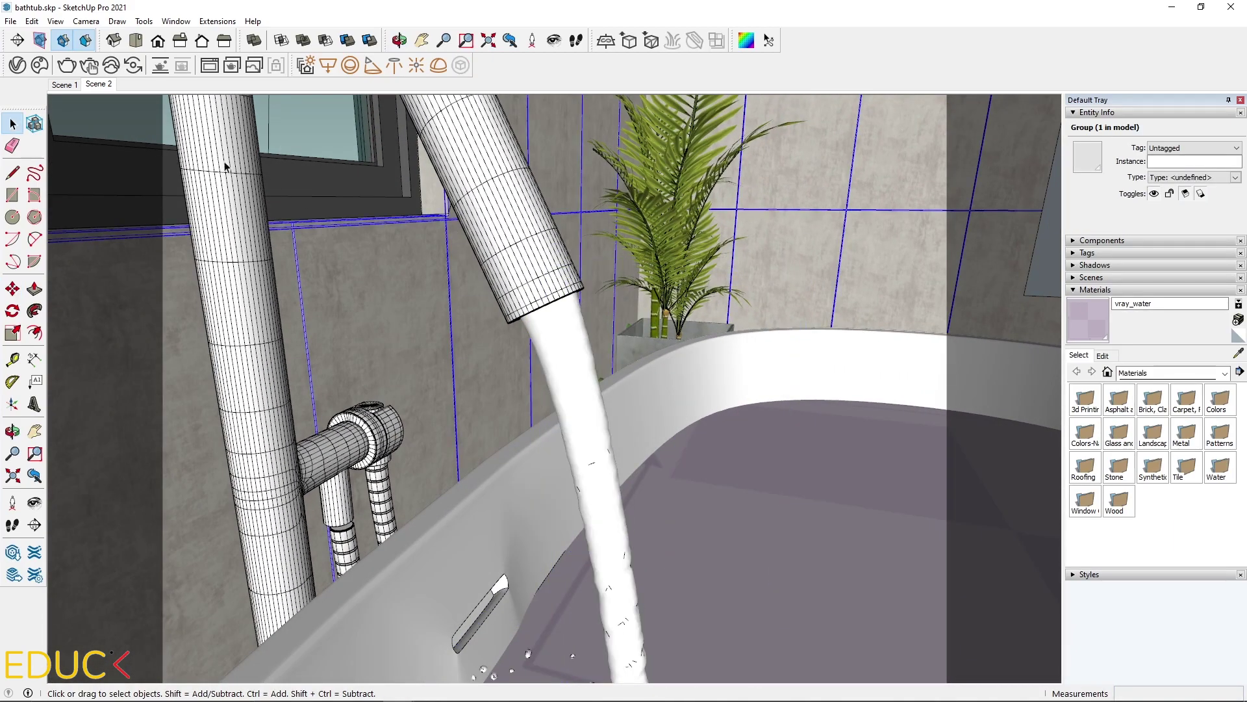
pyautogui.click(98, 84)
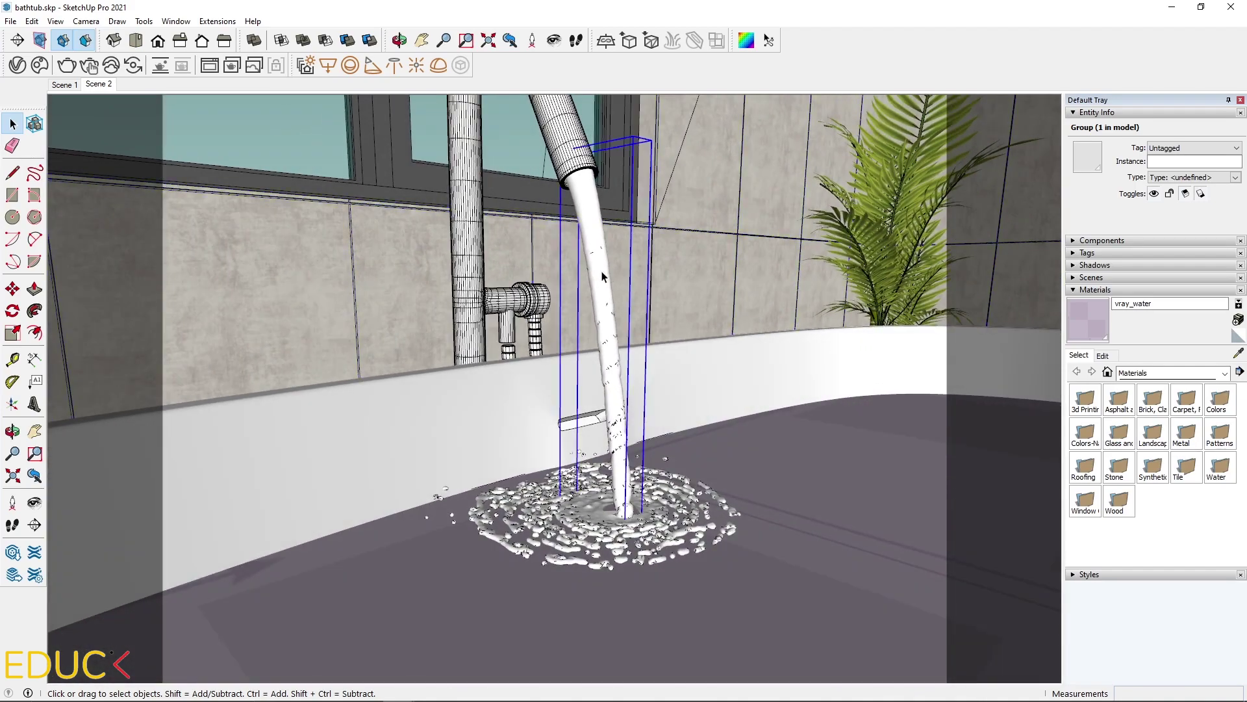
# Paint the falling water stream with vray_water
pyautogui.doubleClick(602, 276)
pyautogui.click(602, 277)
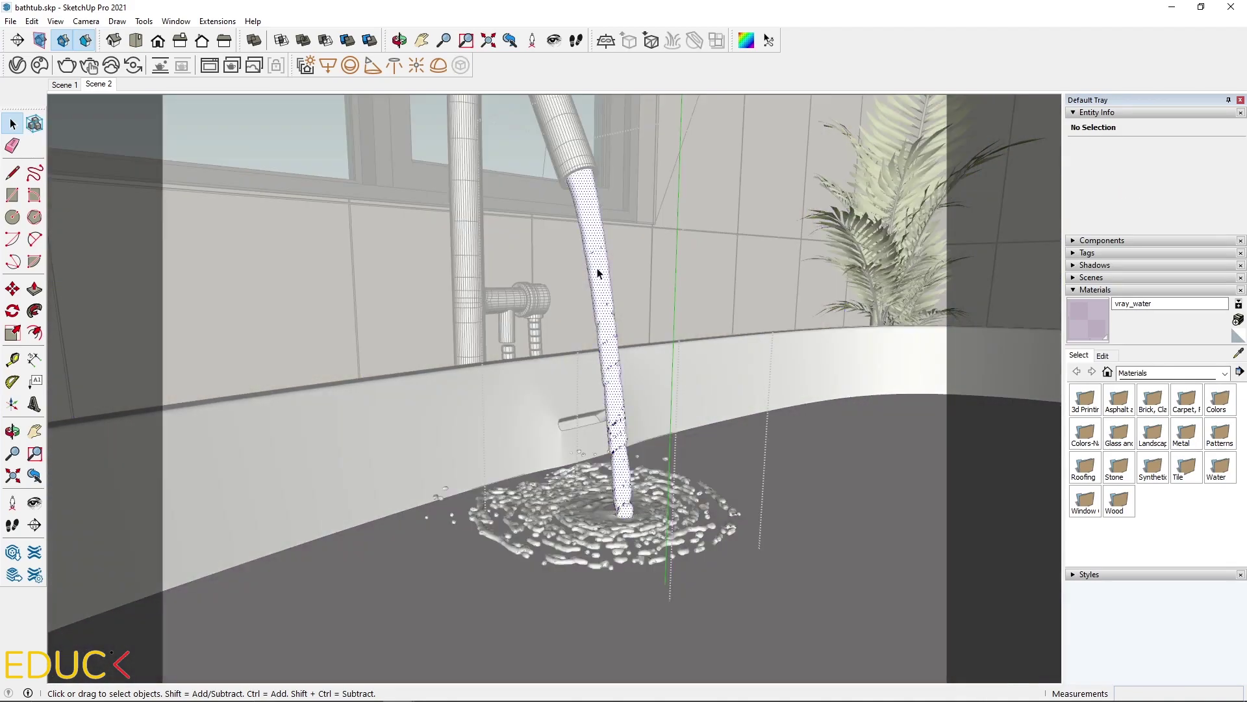
pyautogui.click(1089, 318)
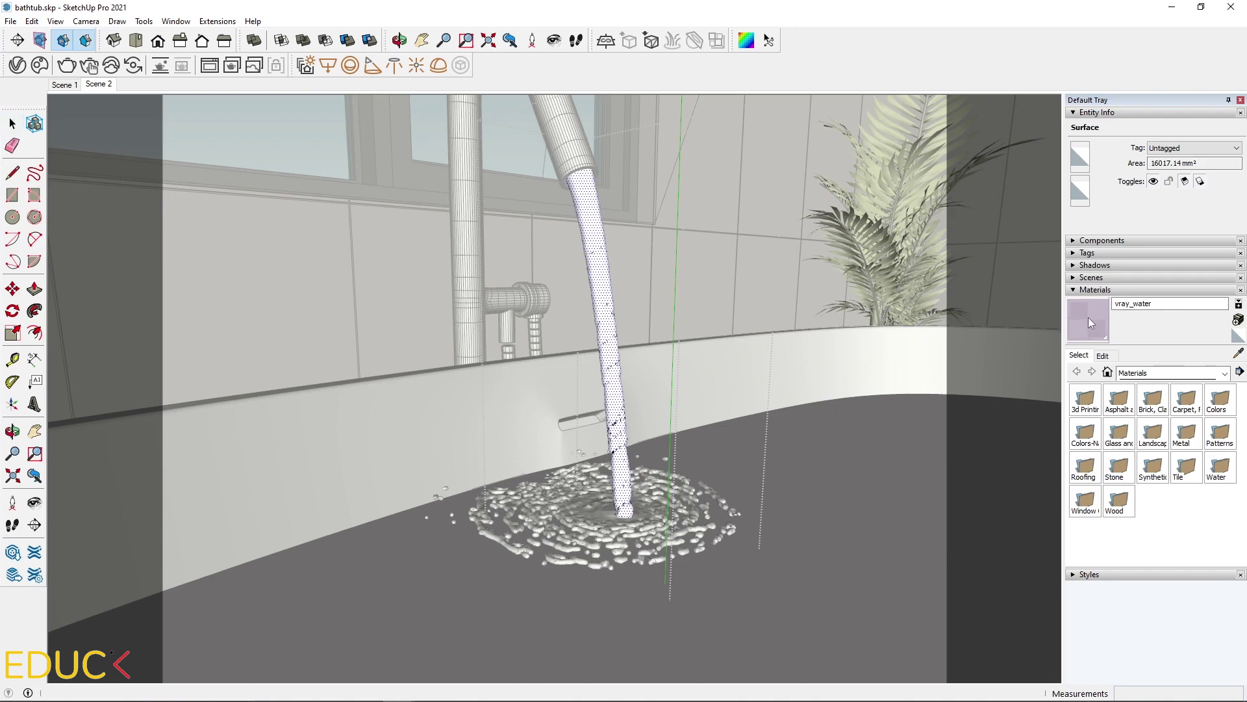
pyautogui.click(607, 305)
pyautogui.press('space')
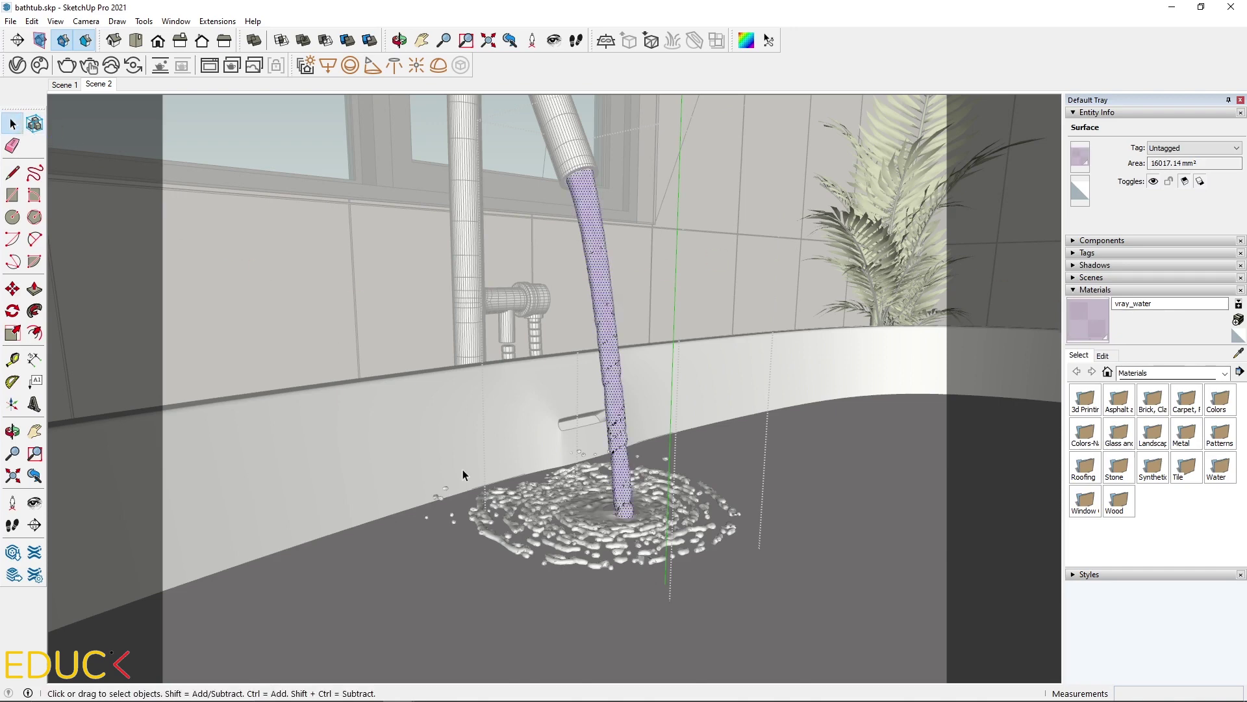
pyautogui.press('Escape')
# Paint all of the splash geometry with vray_water
pyautogui.doubleClick(584, 518)
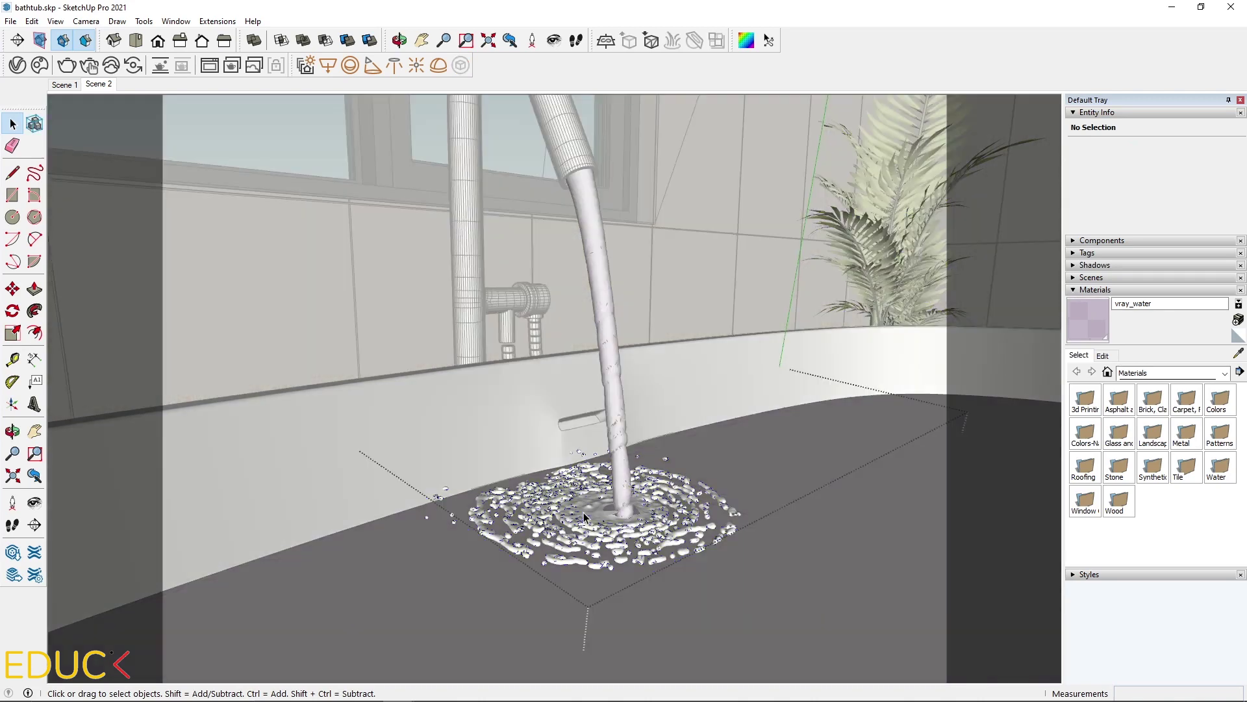
pyautogui.click(583, 518)
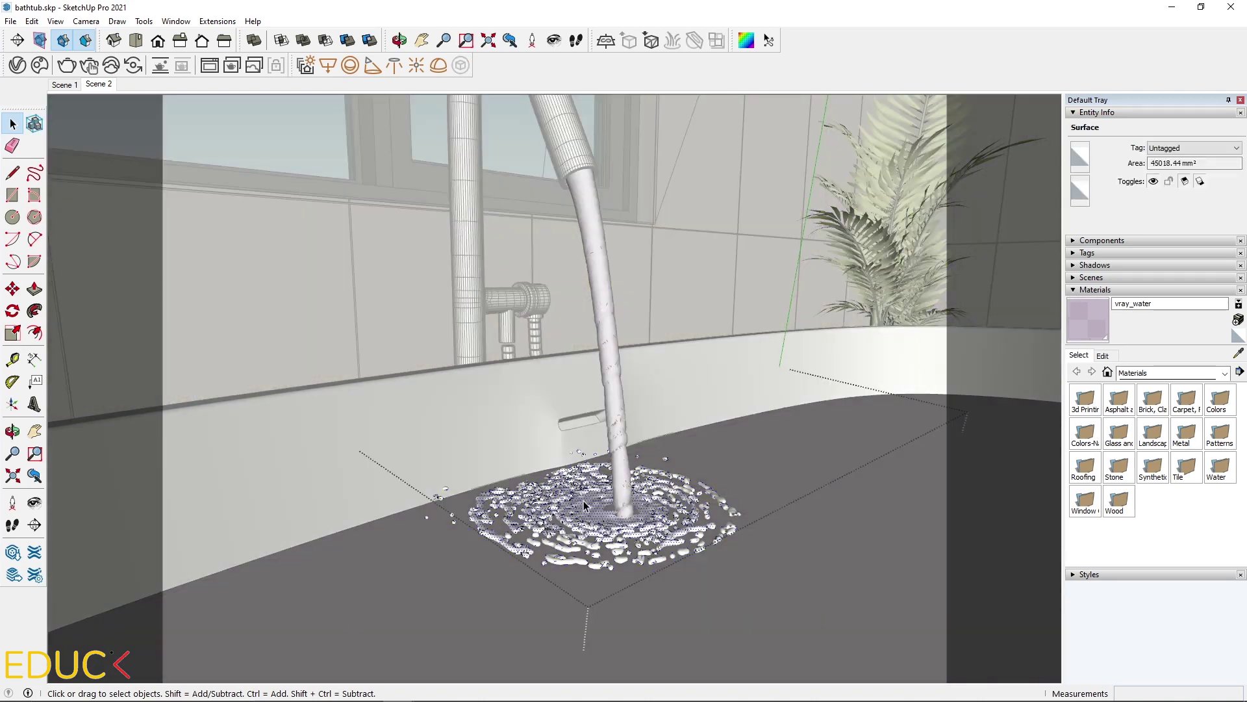
pyautogui.hotkey('ctrl', 'a')
pyautogui.press('b')
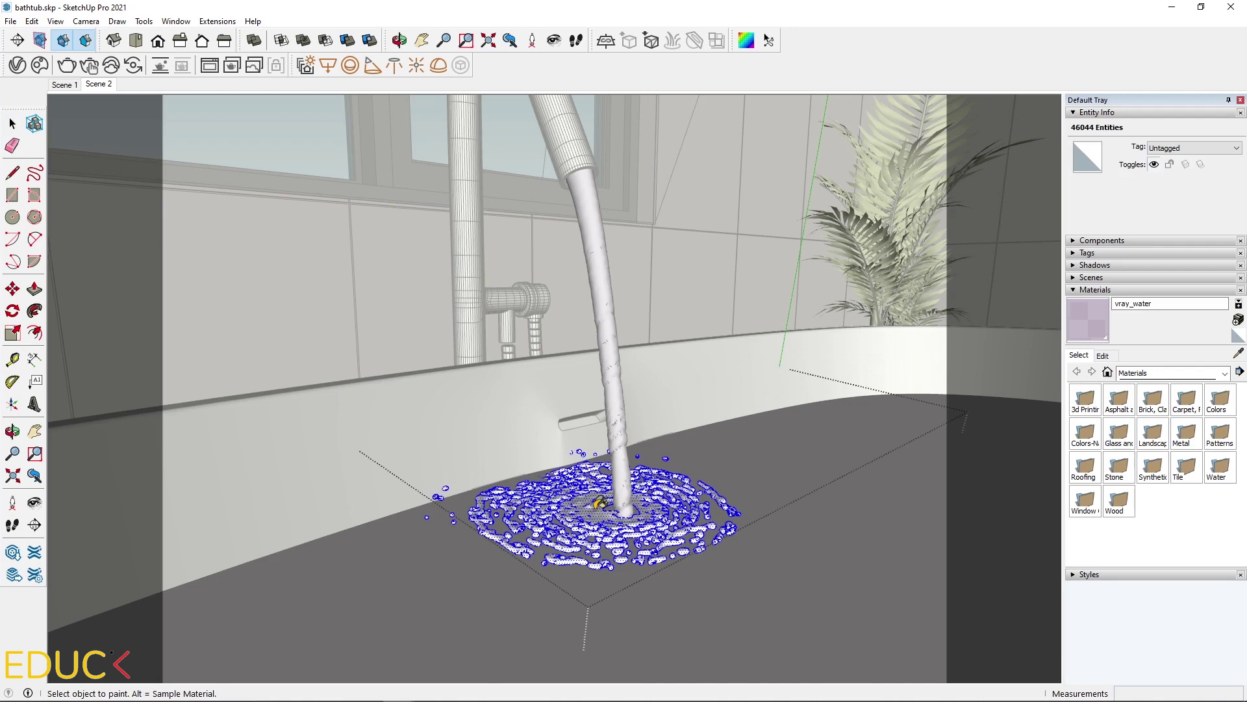
pyautogui.click(595, 506)
pyautogui.press('space')
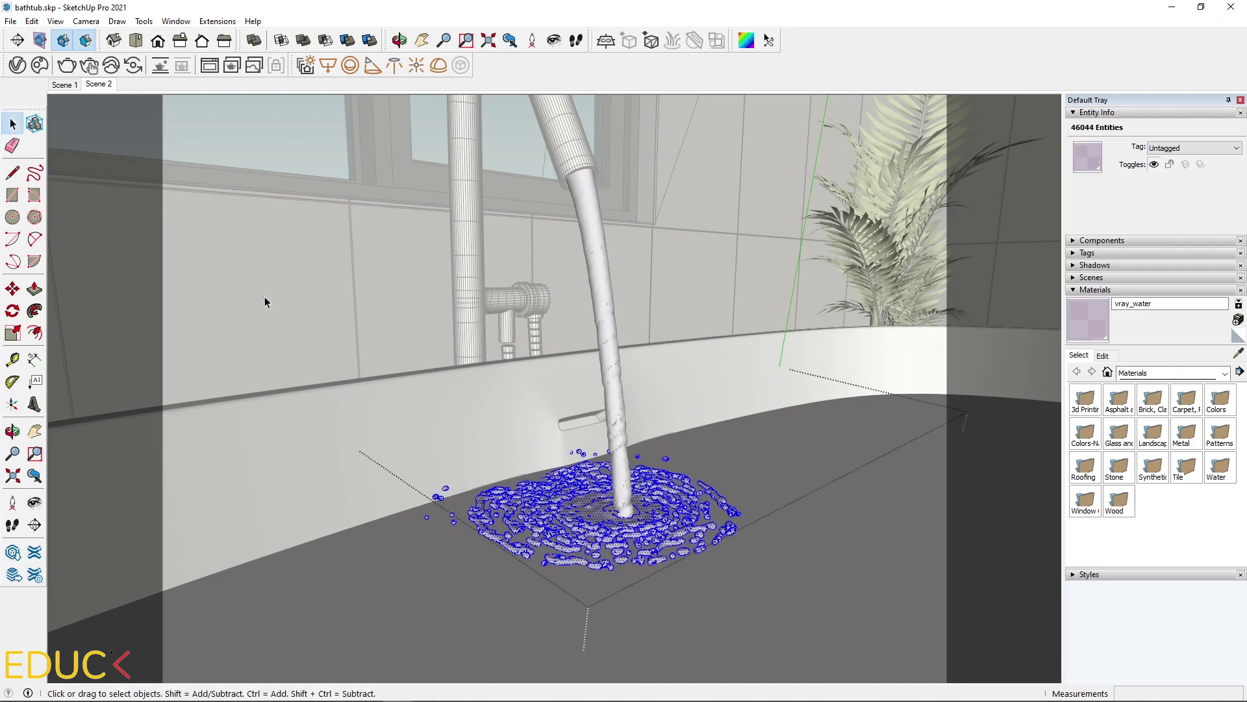
pyautogui.hotkey('ctrl', 't')
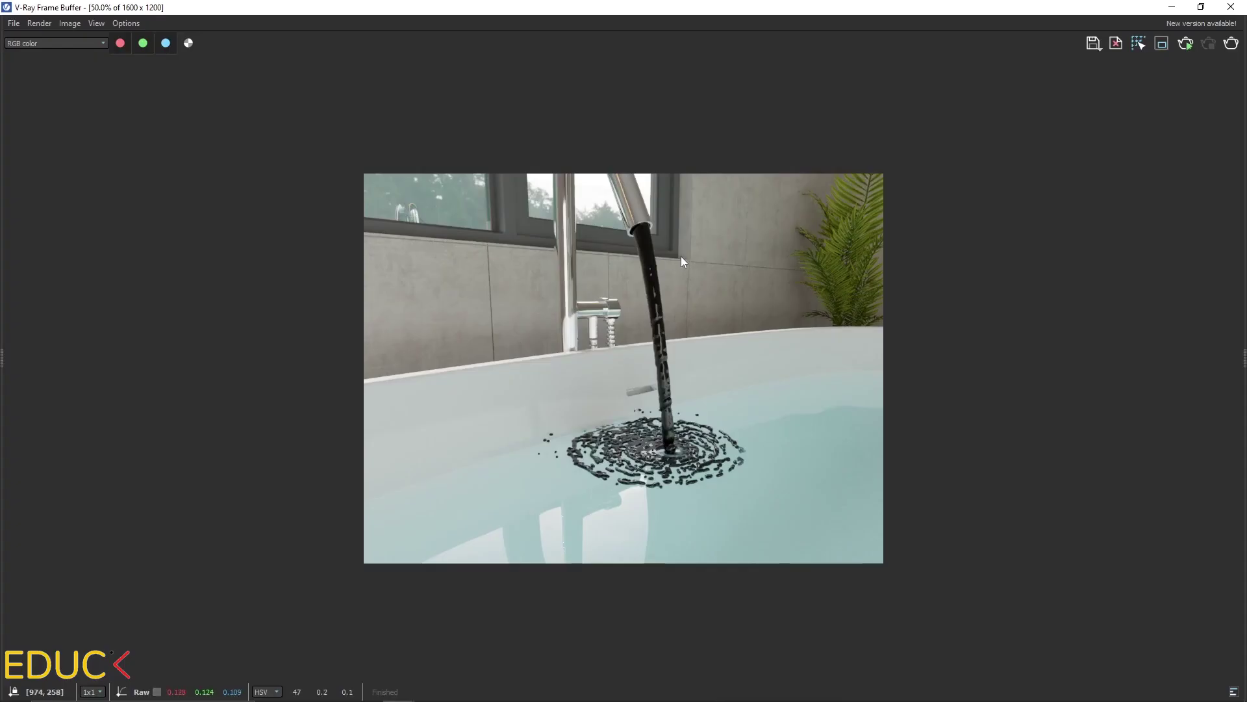
# Inspect the render at full size, then return to the model and orbit to the stream
pyautogui.doubleClick(657, 401)
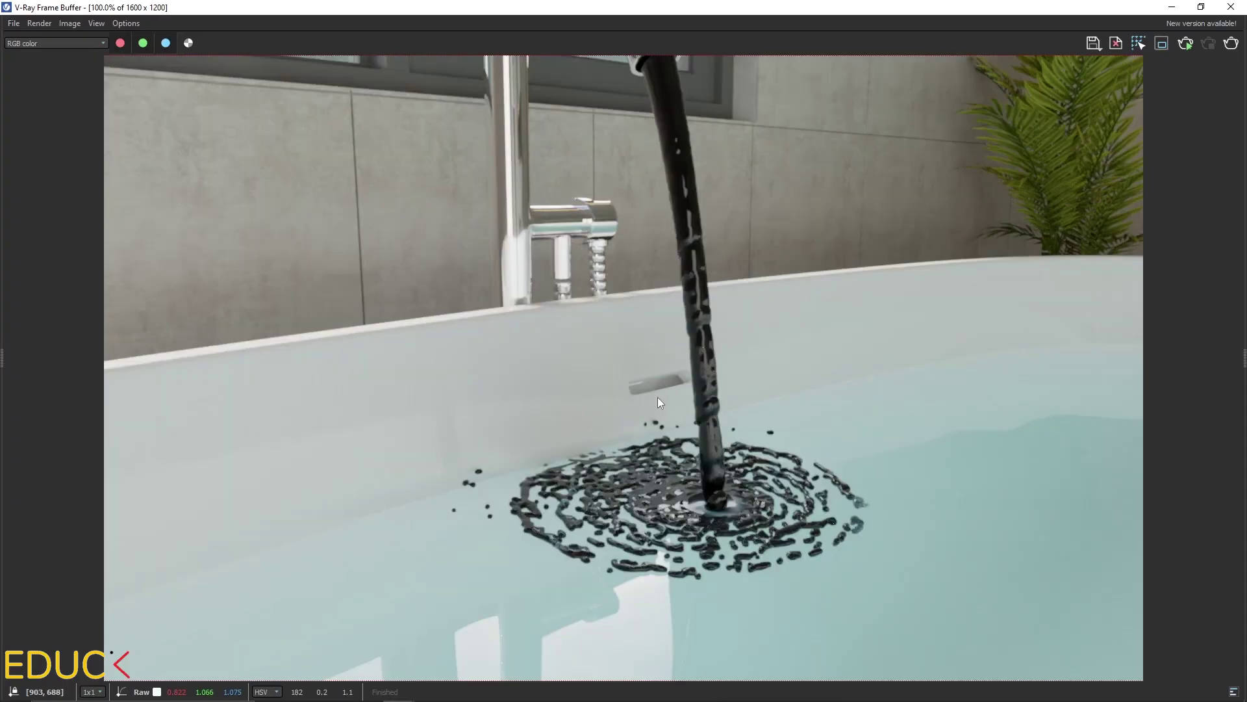
pyautogui.scroll(-1, 657, 396)
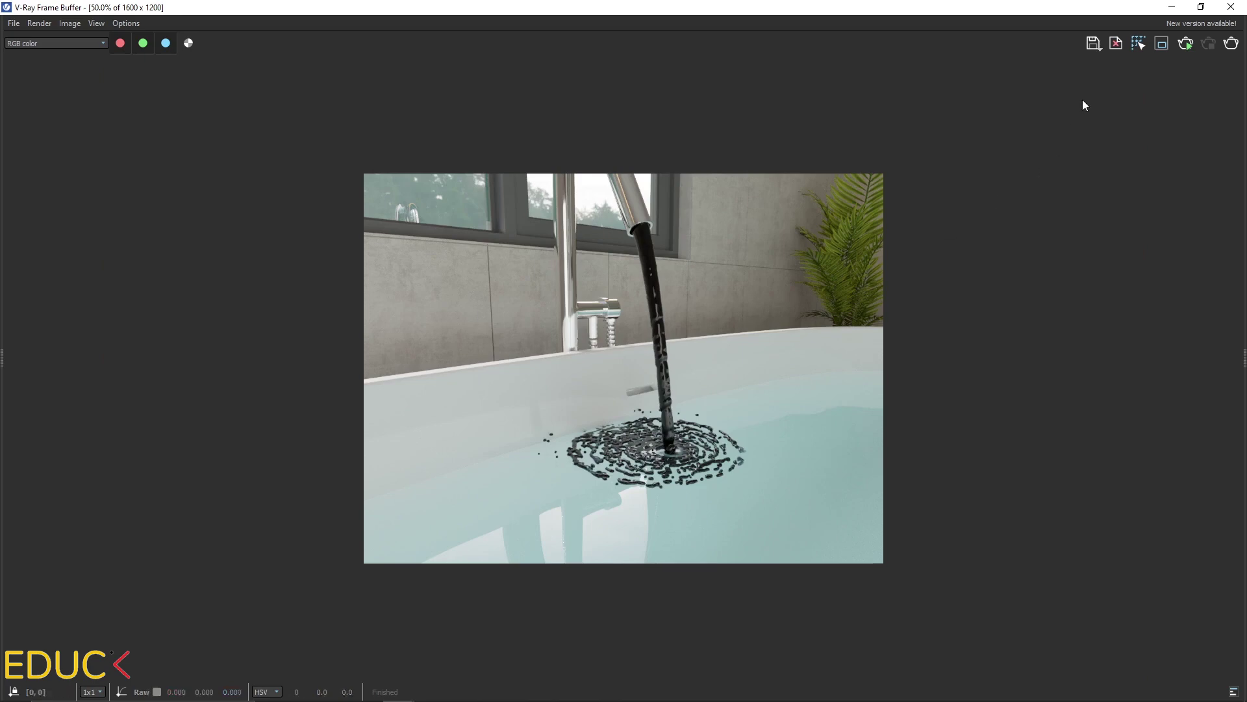
pyautogui.click(1172, 7)
pyautogui.scroll(6, 595, 268)
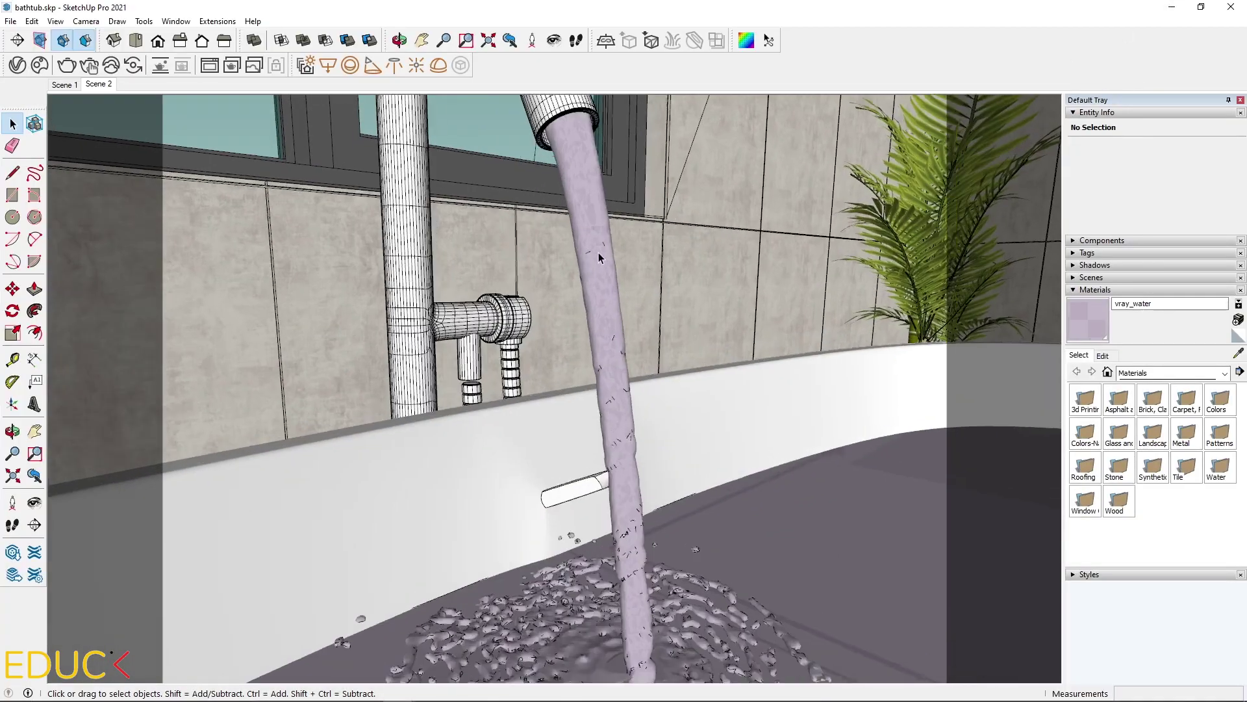
pyautogui.moveTo(594, 256)
pyautogui.mouseDown(button='middle')
pyautogui.moveTo(691, 349)
pyautogui.moveTo(766, 353)
pyautogui.moveTo(646, 332)
pyautogui.moveTo(566, 368)
pyautogui.moveTo(371, 360)
pyautogui.moveTo(777, 348)
pyautogui.moveTo(599, 334)
pyautogui.moveTo(615, 329)
pyautogui.moveTo(580, 384)
pyautogui.mouseUp(button='middle')
pyautogui.scroll(1, 646, 331)
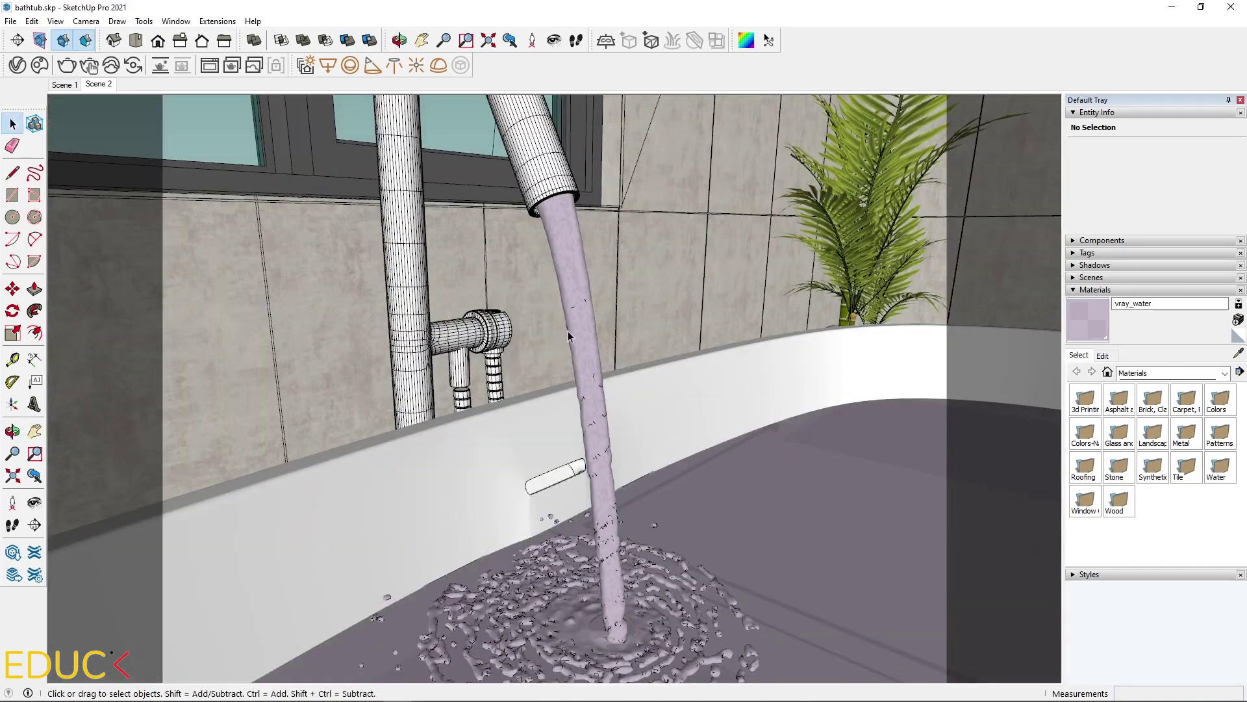
# Enable the V-Ray Utilities toolbar and apply a fitted tri-planar projection to the stream
pyautogui.rightClick(530, 71)
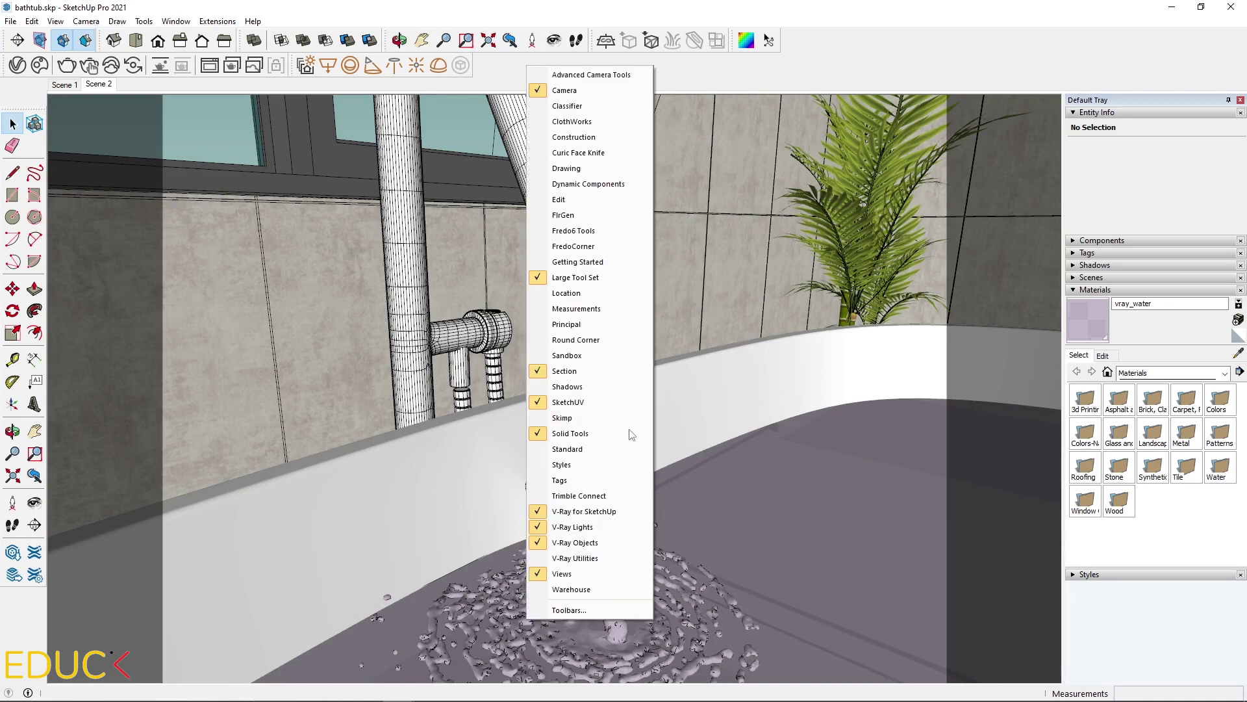
pyautogui.click(601, 559)
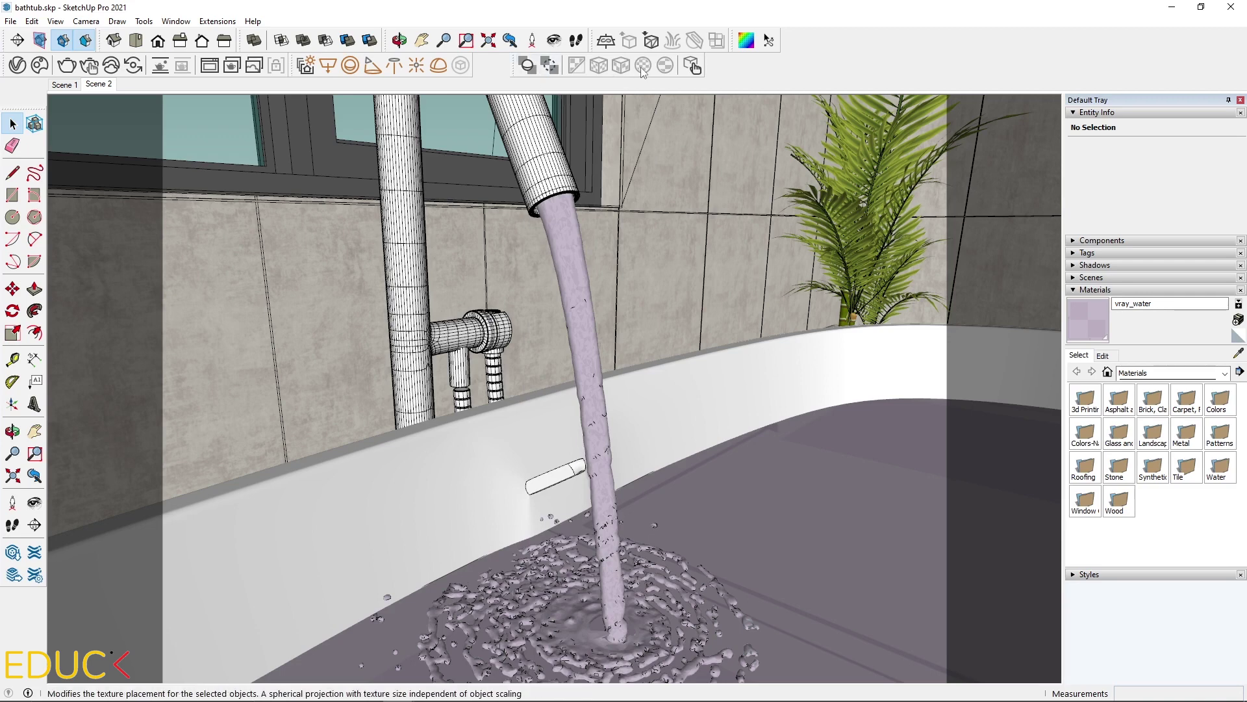
pyautogui.doubleClick(580, 294)
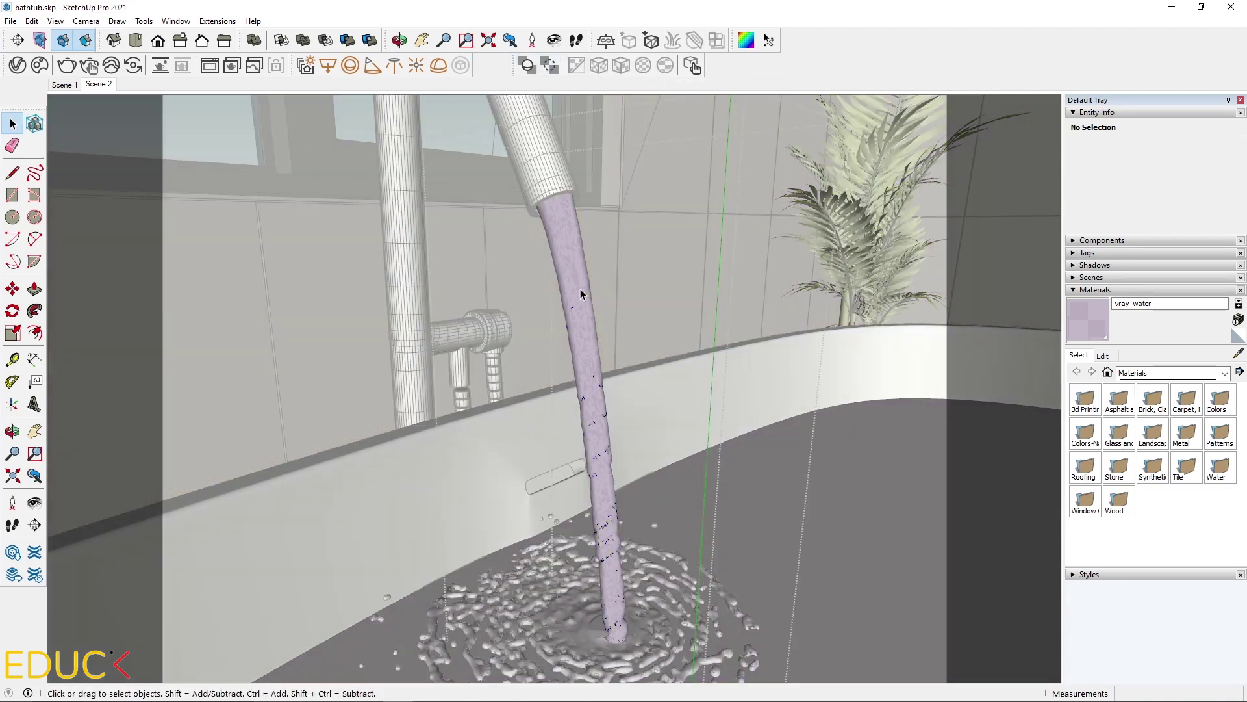
pyautogui.click(580, 288)
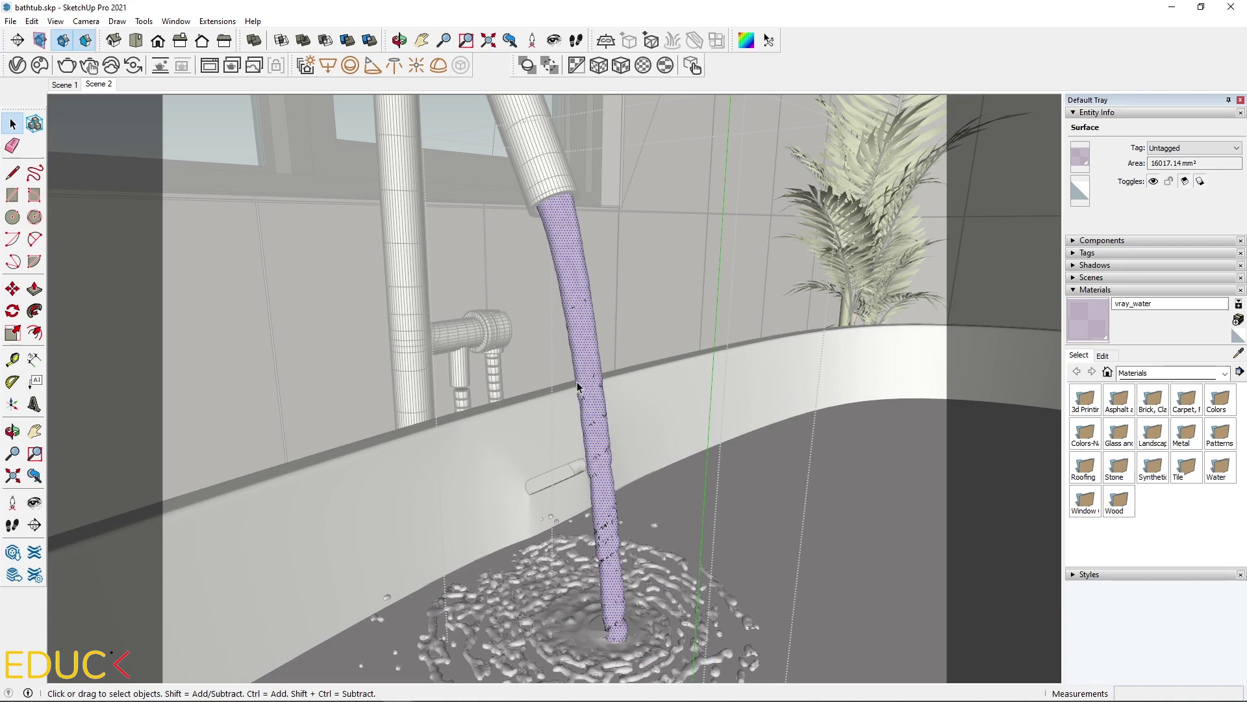
pyautogui.click(621, 66)
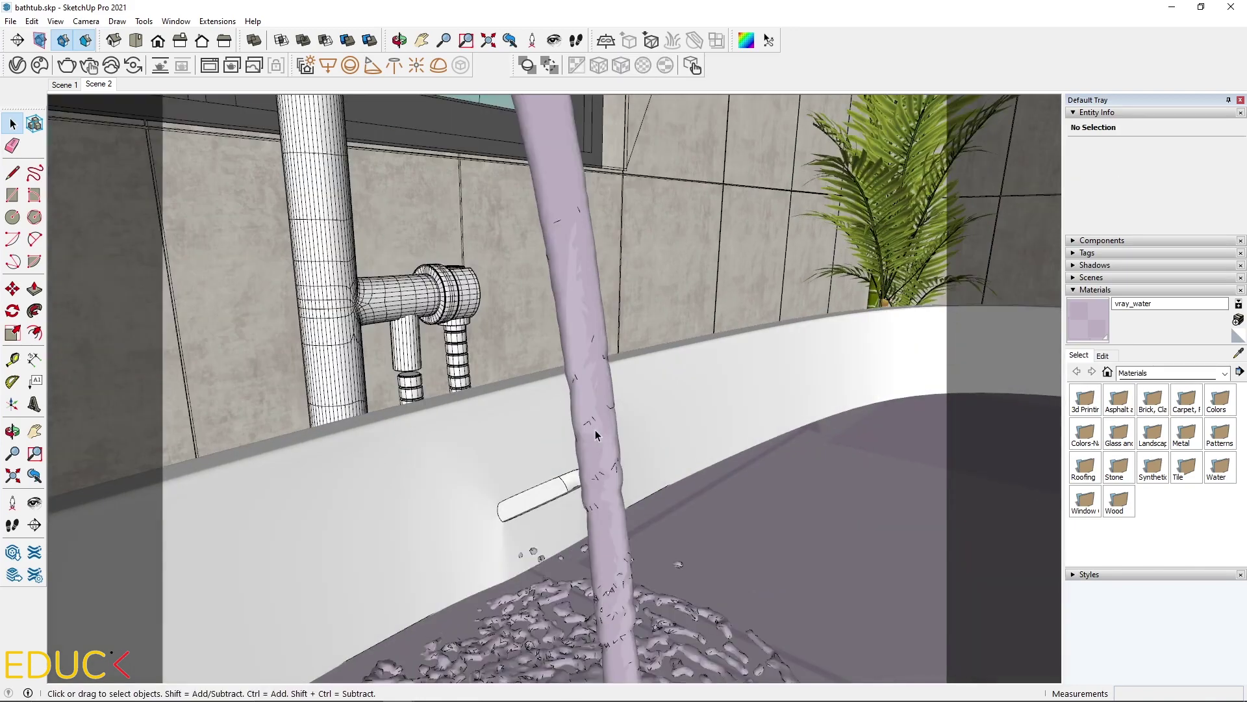
pyautogui.scroll(-3, 594, 209)
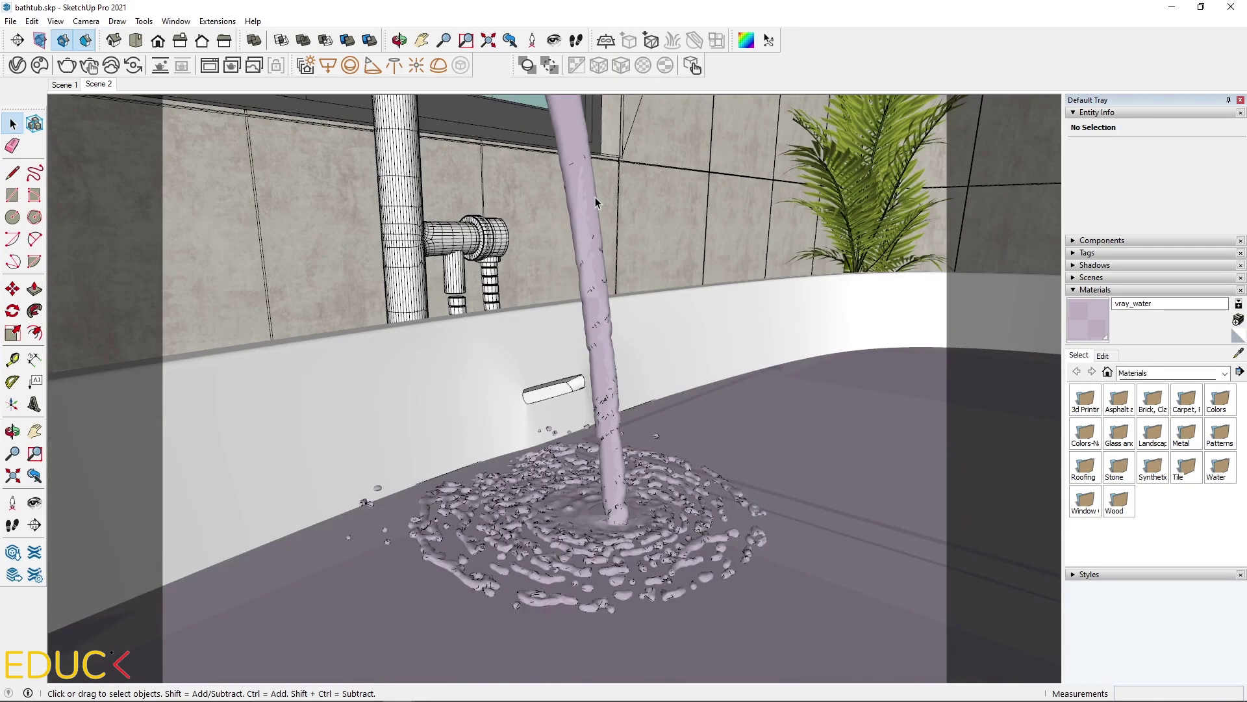
pyautogui.scroll(4, 580, 508)
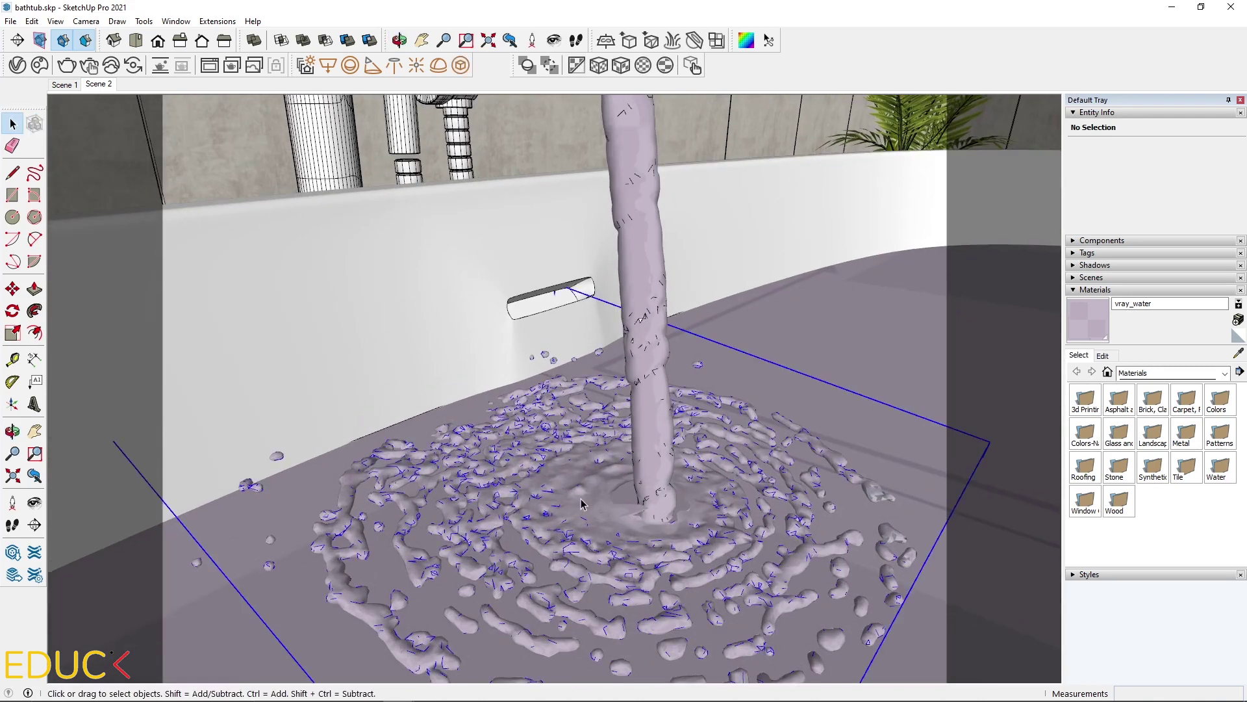
# Apply a fitted tri-planar projection to all splash geometry, then view the tub at eye level
pyautogui.doubleClick(580, 508)
pyautogui.click(583, 512)
pyautogui.hotkey('ctrl', 'a')
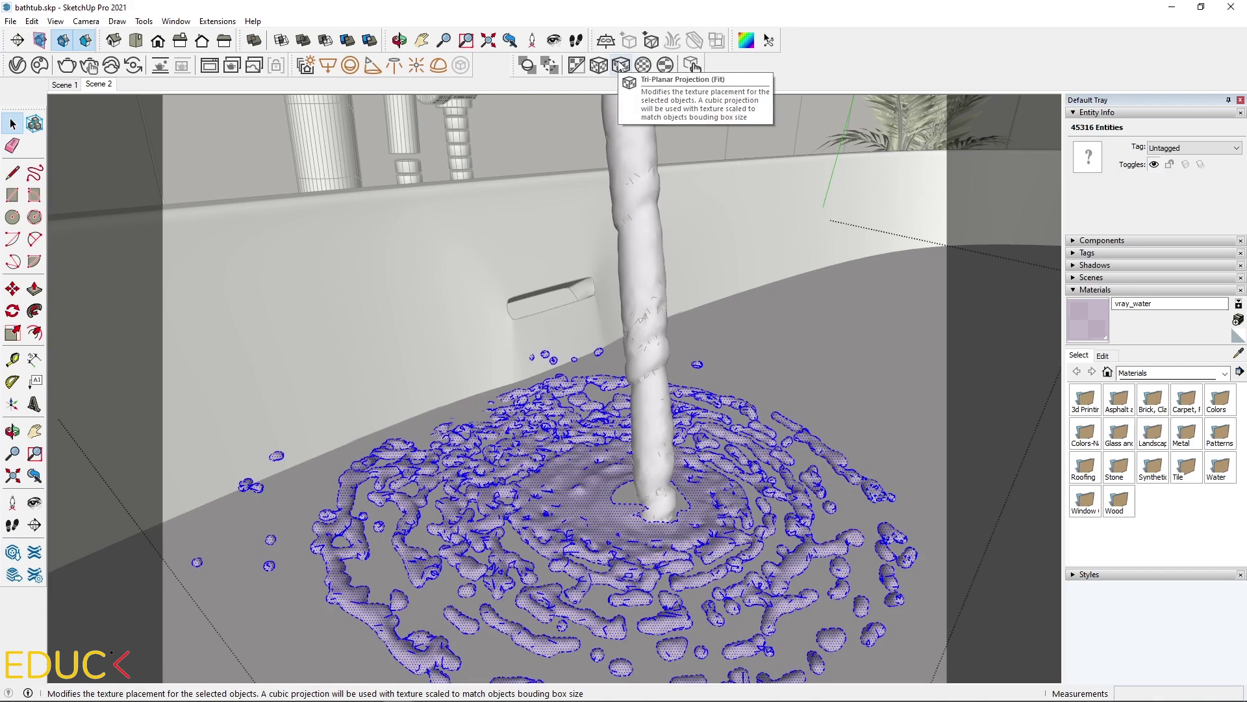
pyautogui.click(621, 65)
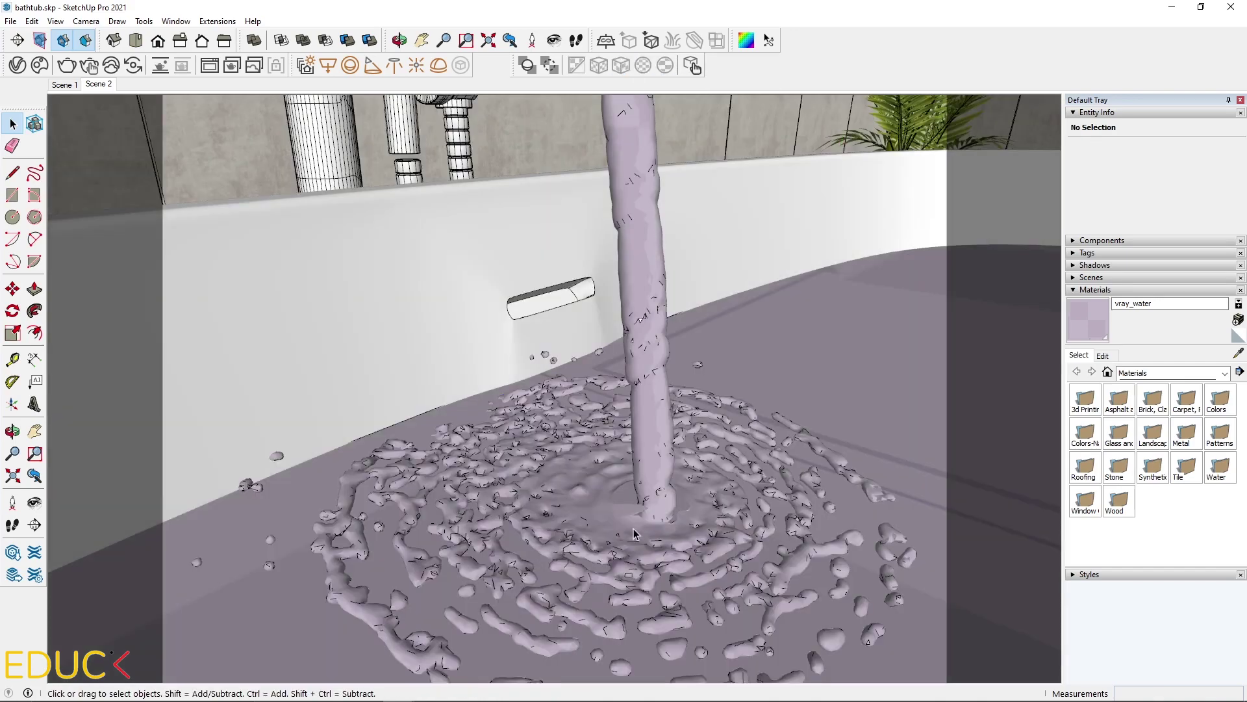
pyautogui.moveTo(634, 531); pyautogui.dragTo(613, 616, button='middle')
pyautogui.scroll(3, 614, 616)
pyautogui.scroll(3, 567, 411)
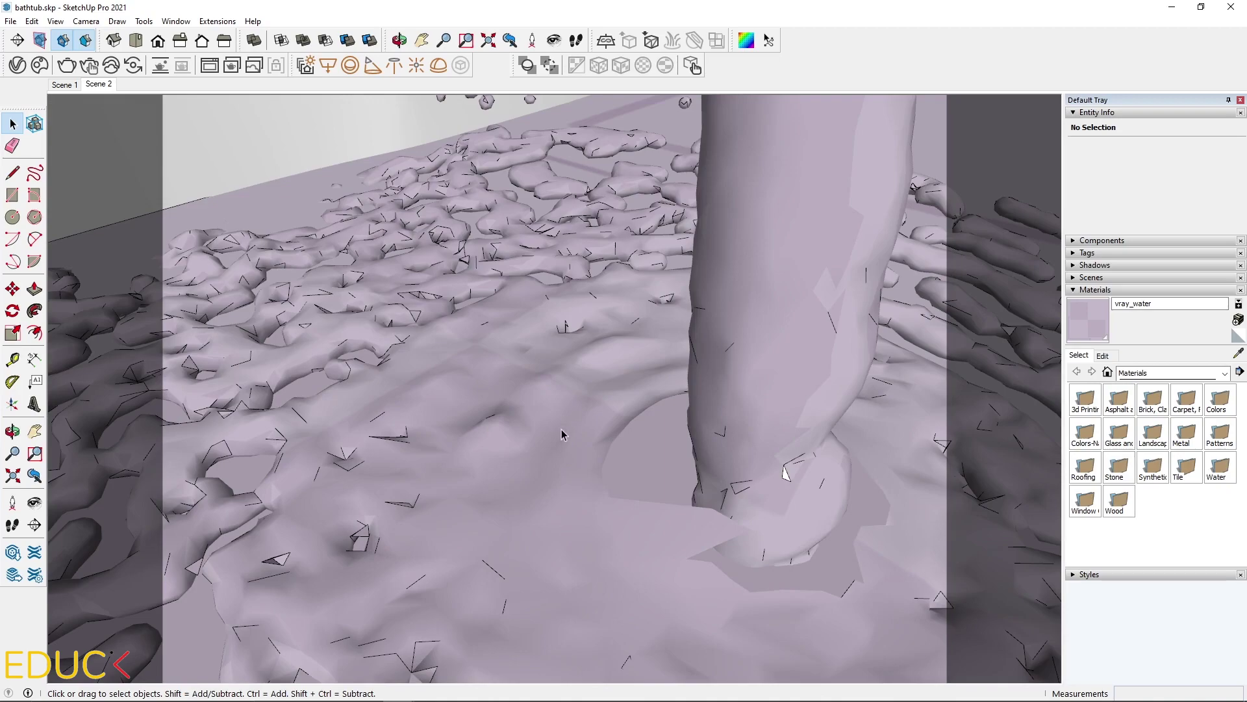
pyautogui.scroll(-3, 561, 431)
pyautogui.scroll(-5, 561, 429)
pyautogui.moveTo(562, 428); pyautogui.dragTo(505, 306, button='middle')
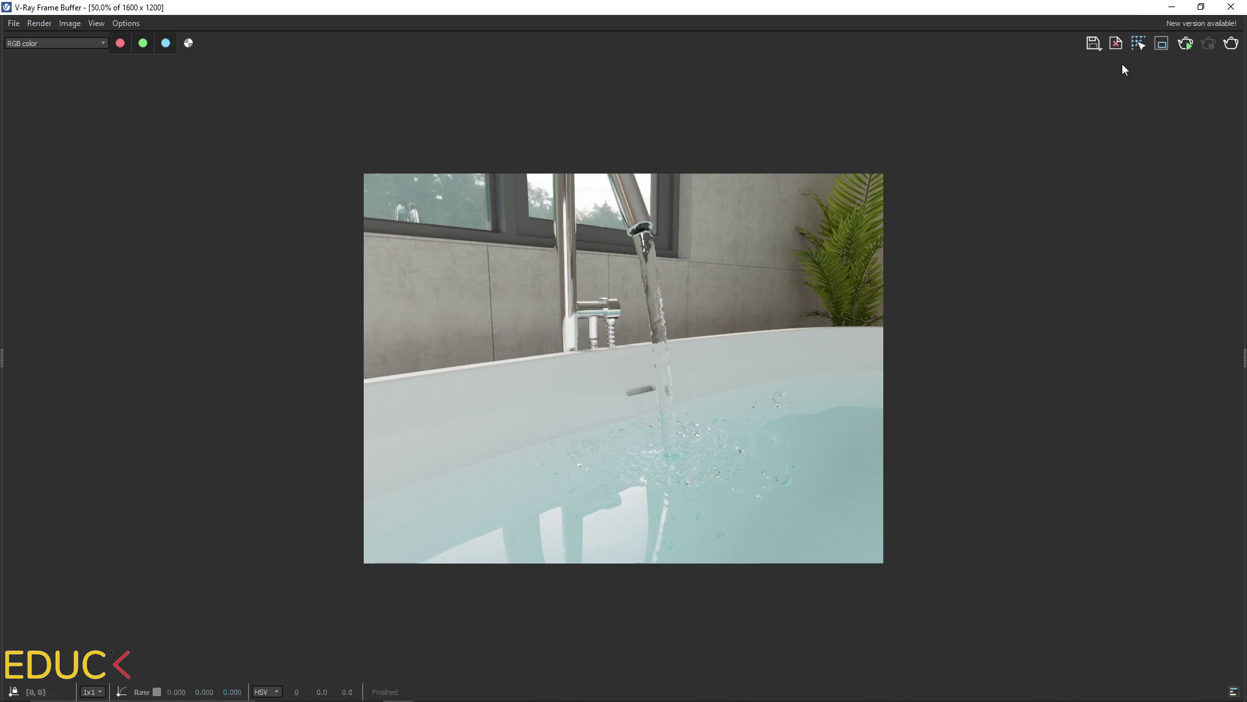
# Render the full bathtub from the Scene 1 view and put the Frame Buffer away
pyautogui.click(1172, 7)
pyautogui.click(65, 85)
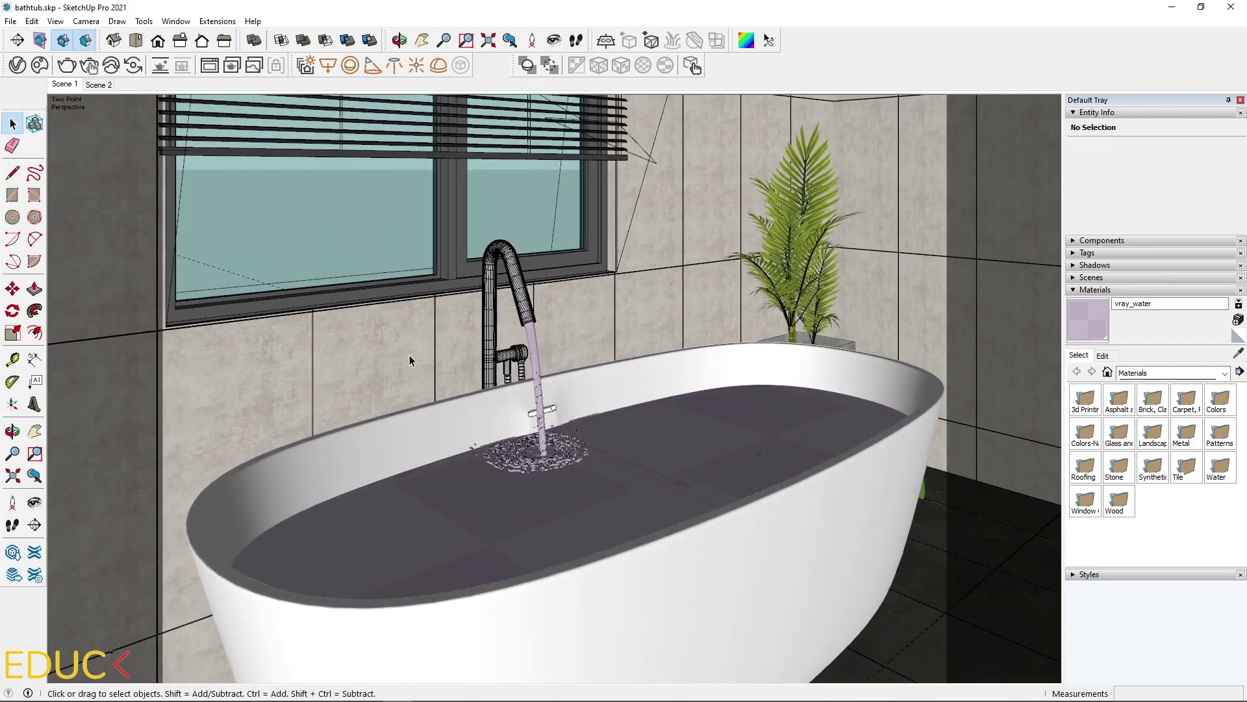
pyautogui.click(160, 65)
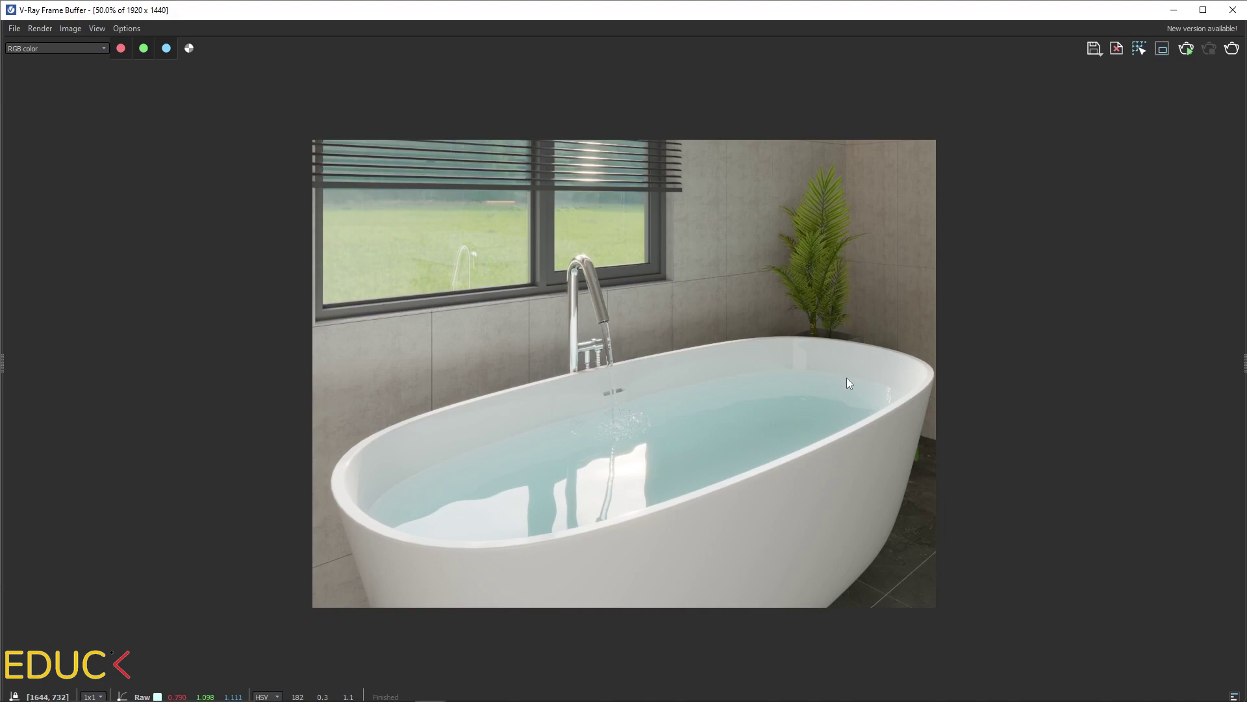
pyautogui.click(1174, 9)
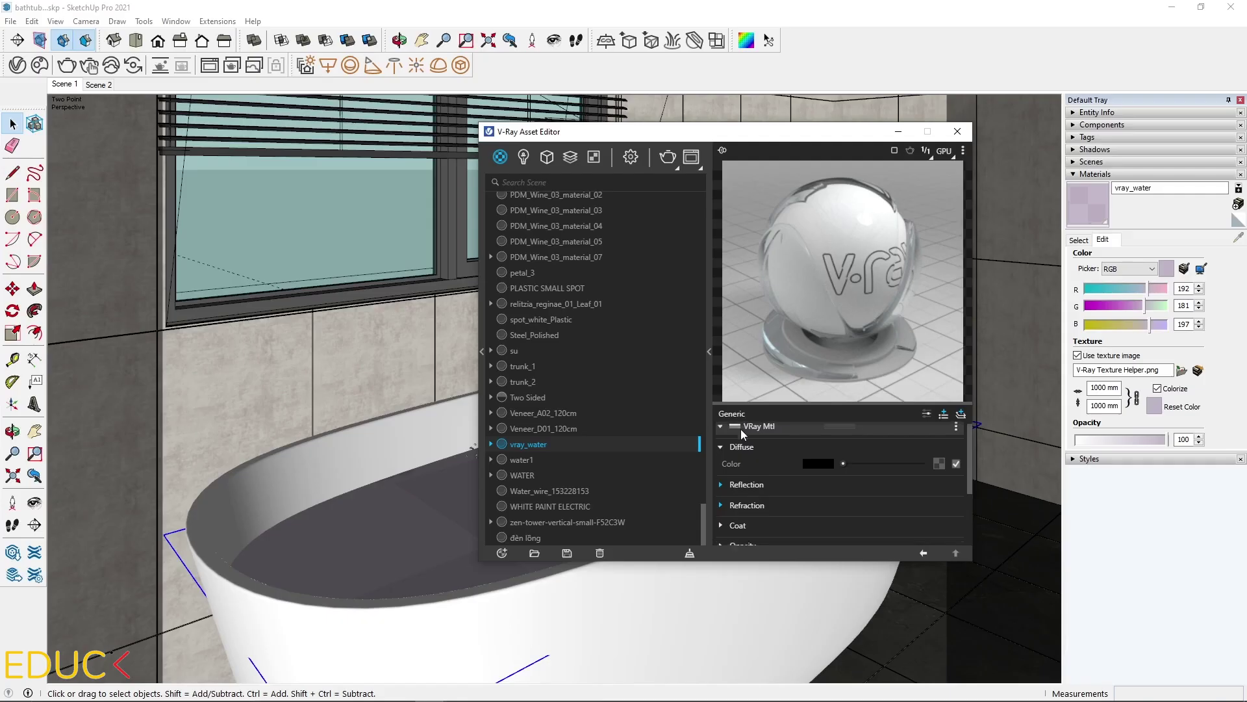
# Raise the vray_water displacement Amount to 0.23 for stronger rippled reflections
pyautogui.scroll(-5, 741, 429)
pyautogui.scroll(-2, 757, 481)
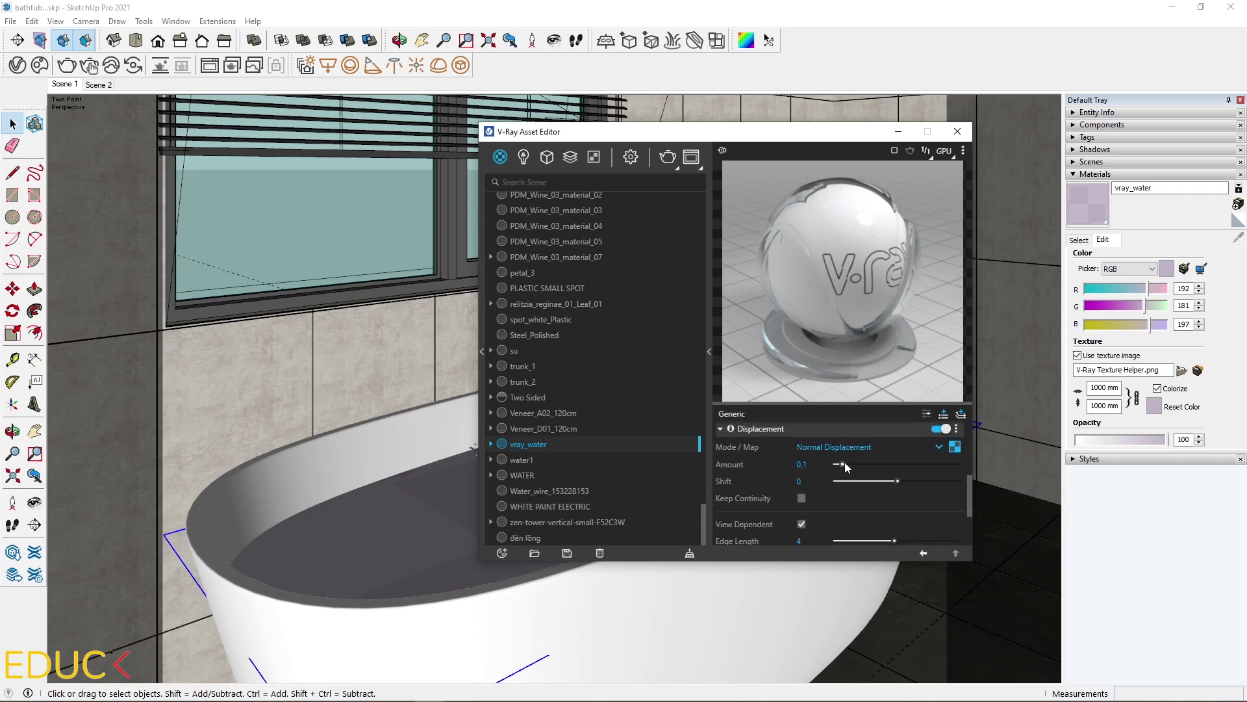
pyautogui.moveTo(843, 464); pyautogui.dragTo(857, 467)
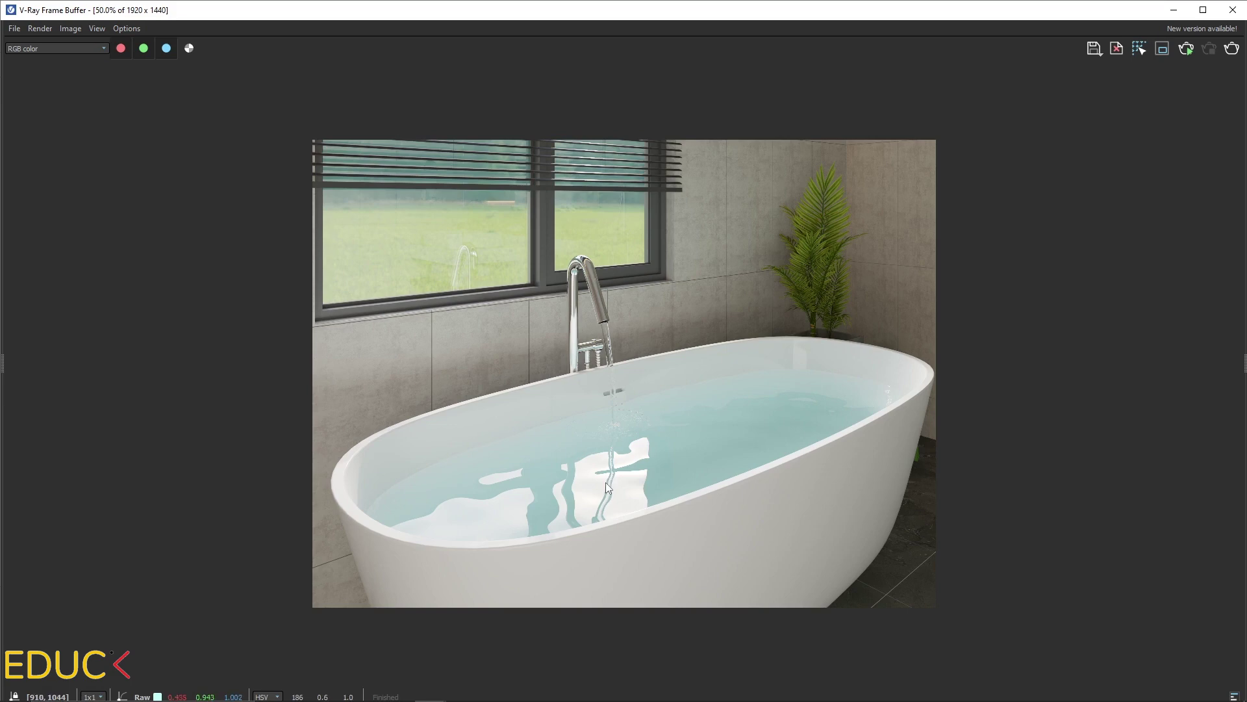
pyautogui.scroll(2, 600, 513)
pyautogui.scroll(-2, 613, 427)
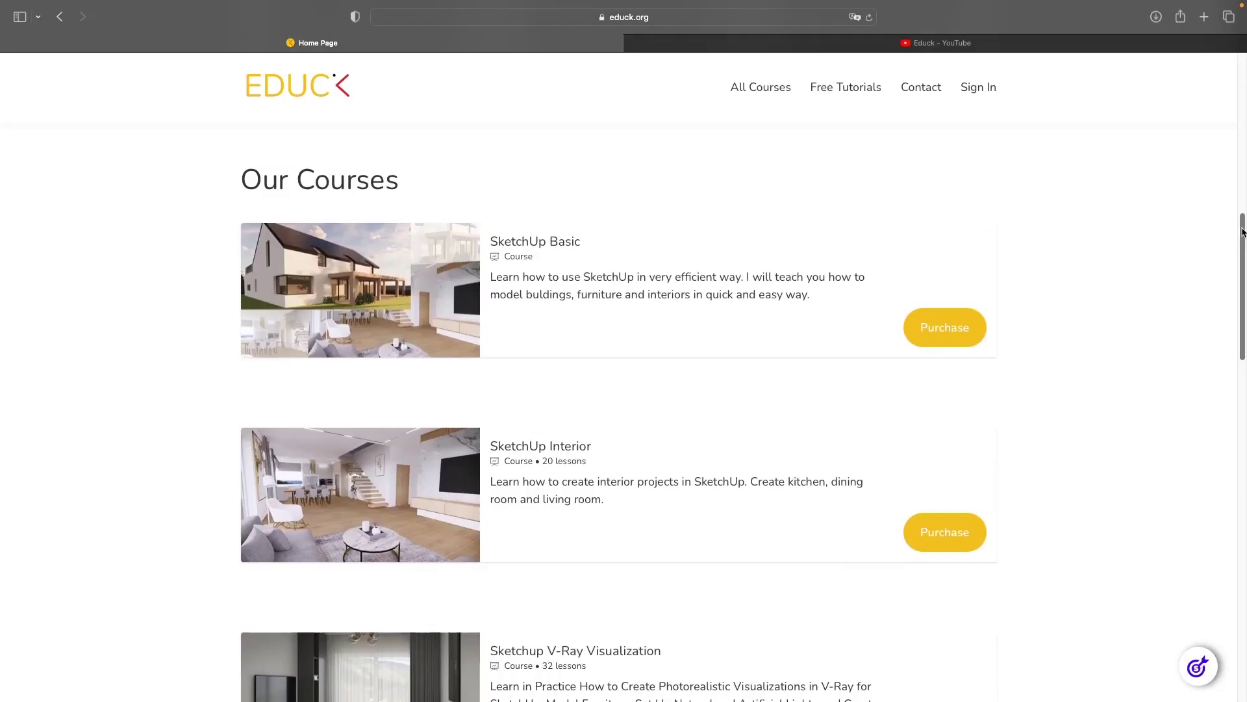
# Scroll the Educk Our Courses page down to the SketchUp V-Ray and Kitchen Visualization courses
pyautogui.scroll(-3, 1242, 258)
pyautogui.moveTo(1242, 257); pyautogui.dragTo(1243, 307)
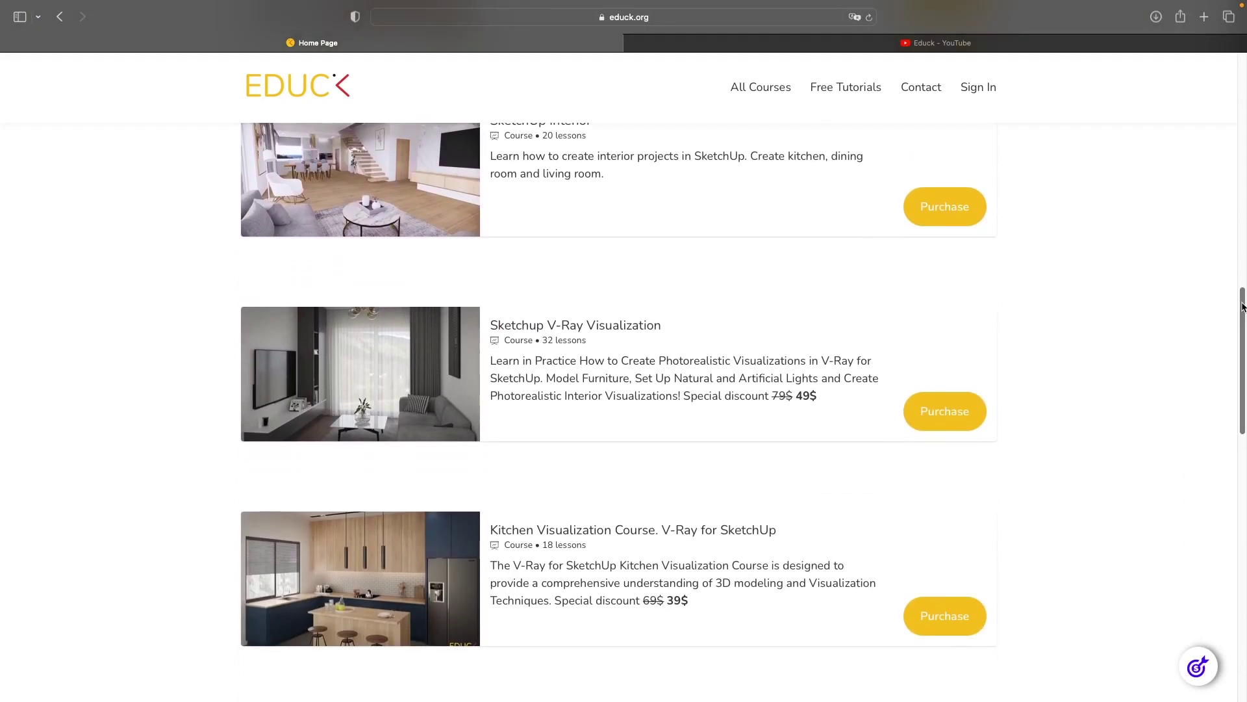